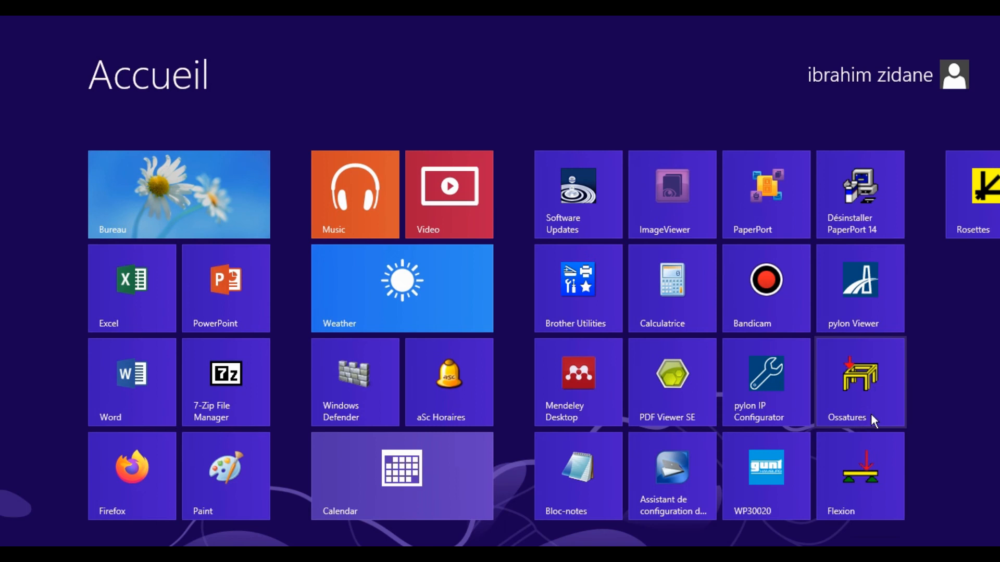
Step: Launch the RDM 6 Ossatures module from the start screen
{"action": "left_click", "coordinate": [871, 414]}
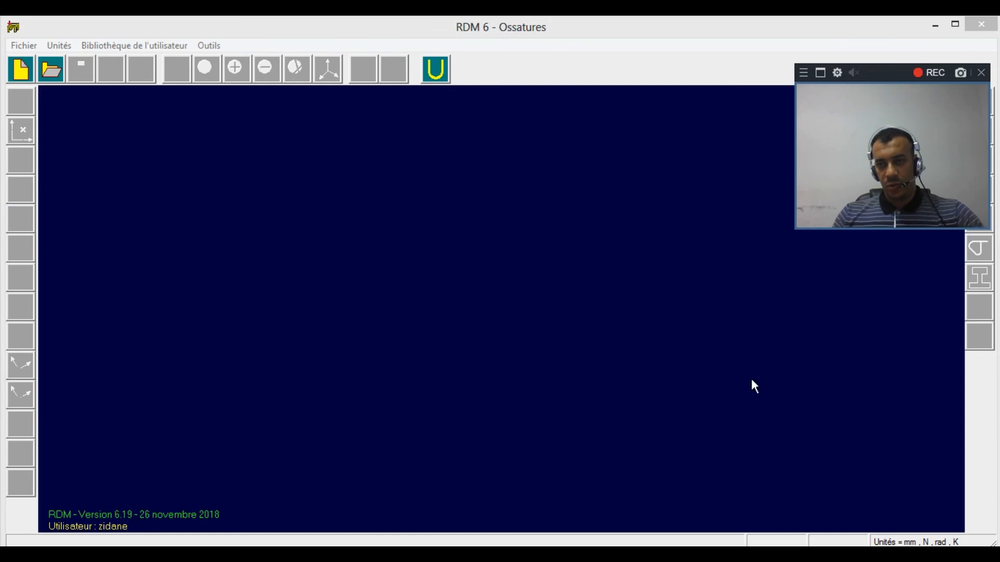
{"action": "left_click", "coordinate": [23, 71]}
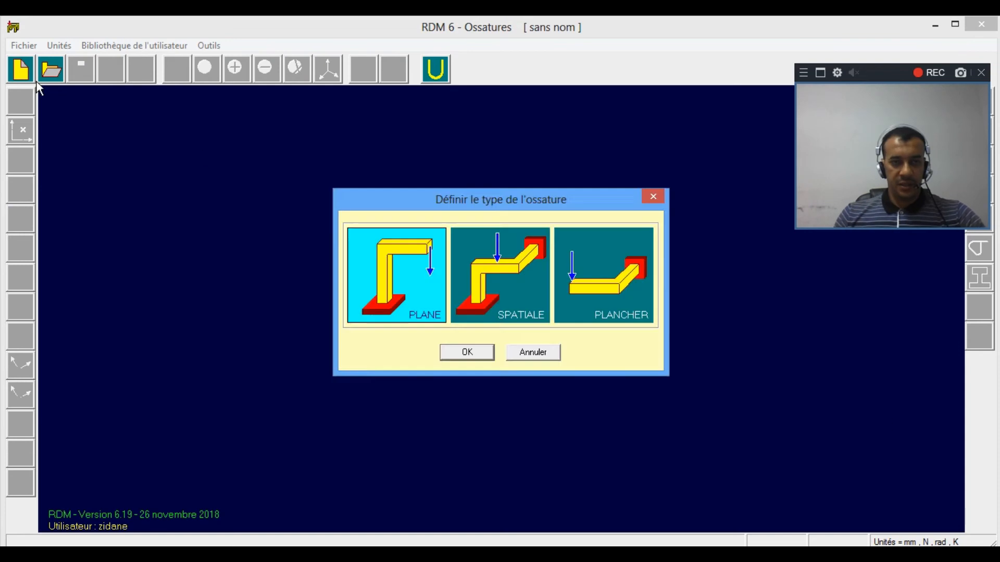
{"action": "left_click", "coordinate": [516, 351]}
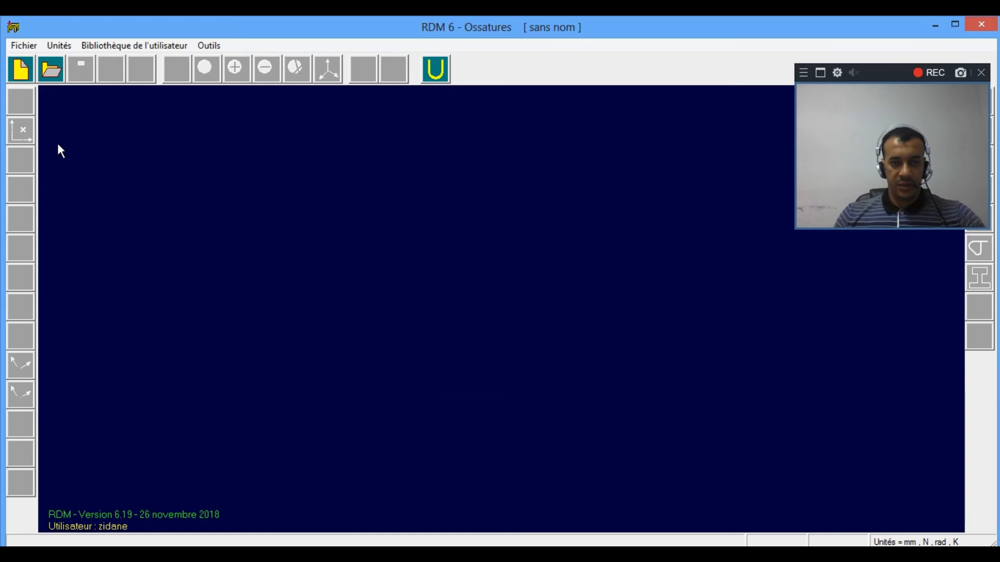
Step: Start a new study of a plane frame, up to the entry of its first node
{"action": "left_click", "coordinate": [21, 69]}
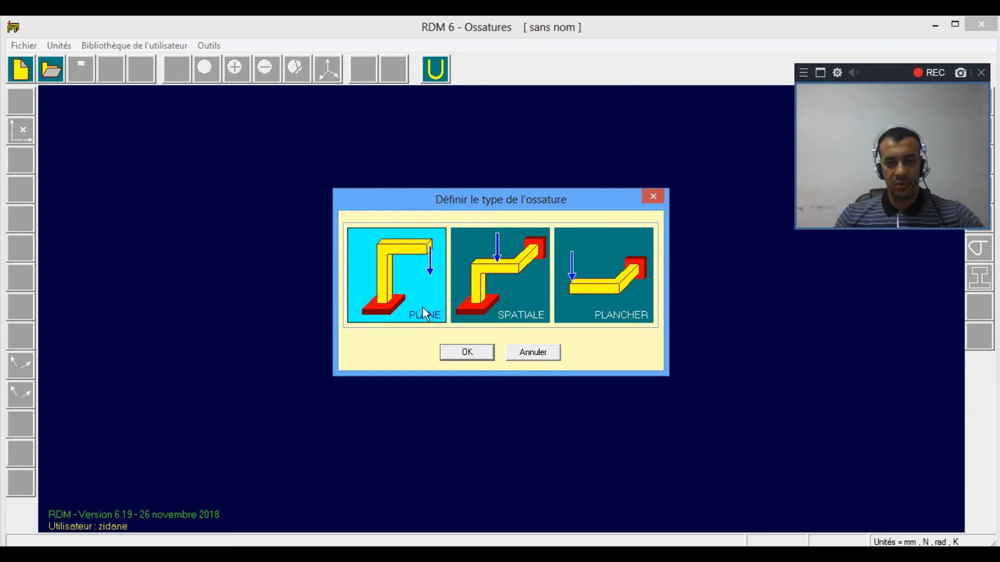
{"action": "left_click", "coordinate": [476, 357]}
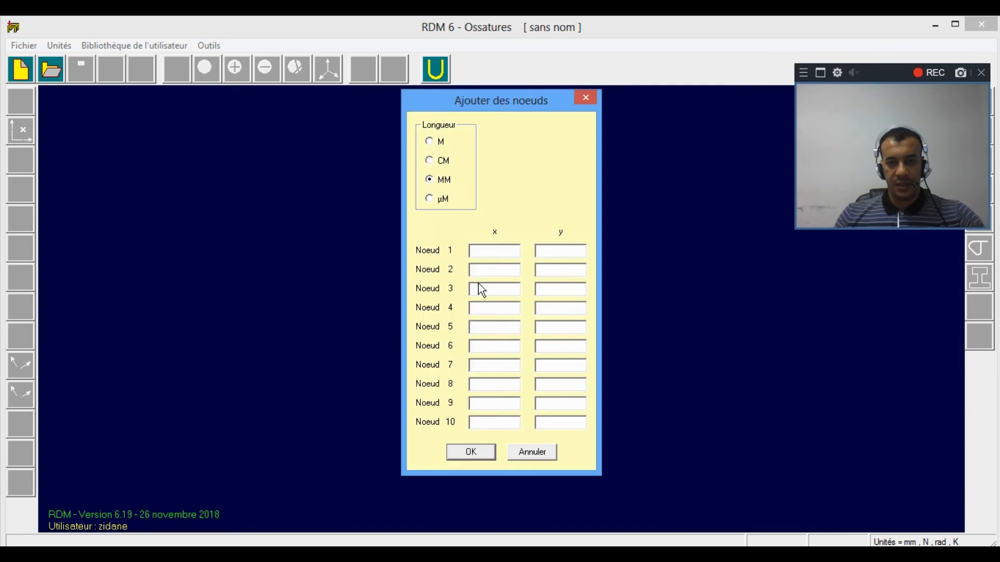
{"action": "left_click", "coordinate": [498, 256]}
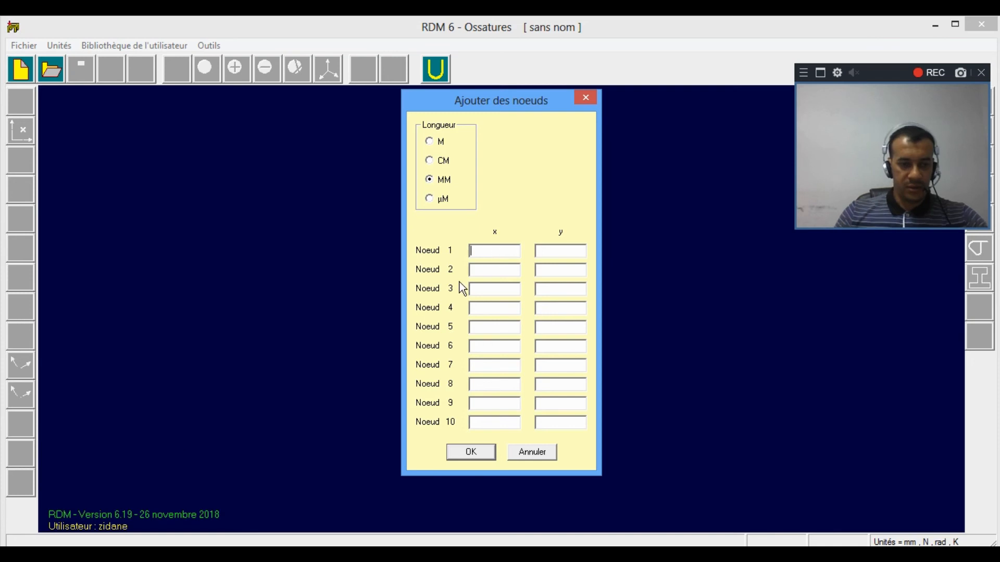
Step: Switch to the Excel workbook and check the bar length L in the bar dimensions, returning to RDM 6 Ossatures
{"action": "left_click", "coordinate": [129, 553]}
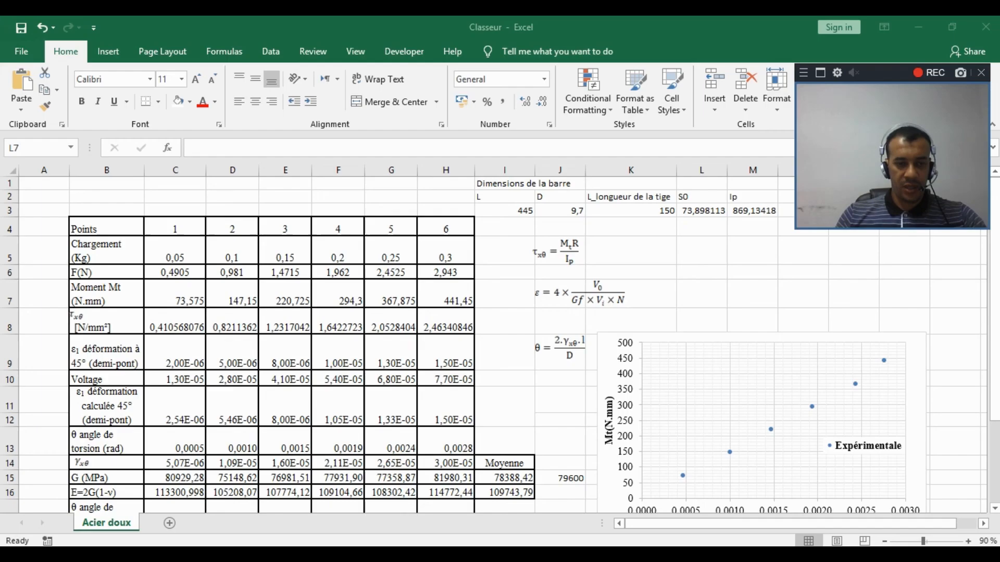
{"action": "left_click", "coordinate": [518, 211]}
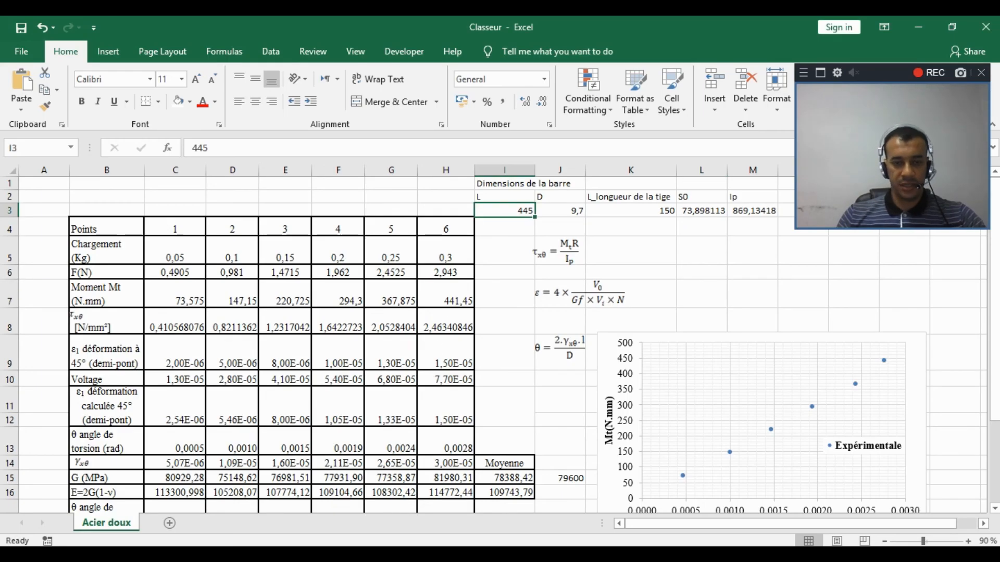
{"action": "left_click", "coordinate": [315, 553]}
Step: Add node 1 at (0, 0) and node 2 at (445, 0) in millimetres to the plane frame
{"action": "type", "text": "0"}
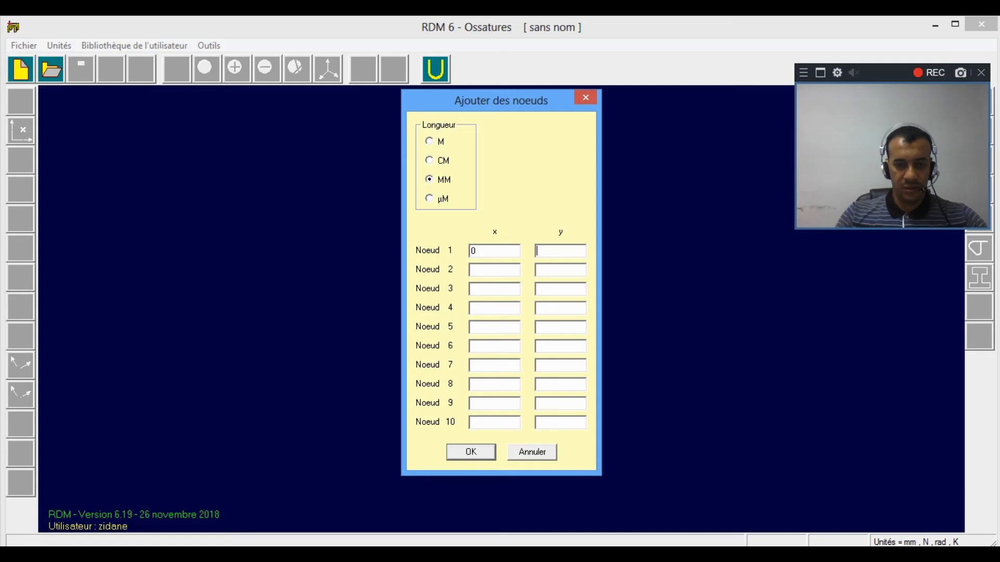
{"action": "key", "text": "Tab"}
{"action": "type", "text": "0"}
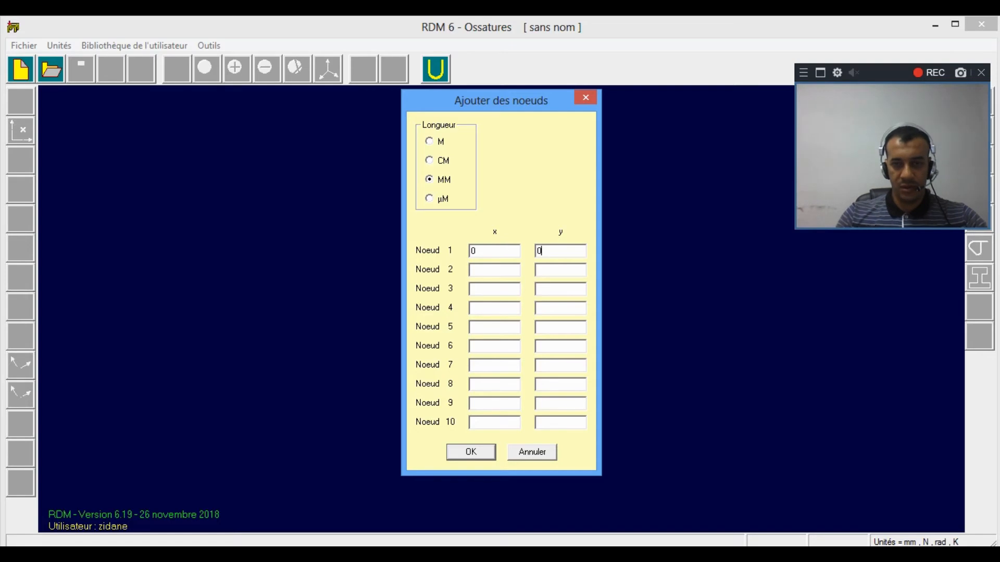
{"action": "left_click", "coordinate": [505, 273]}
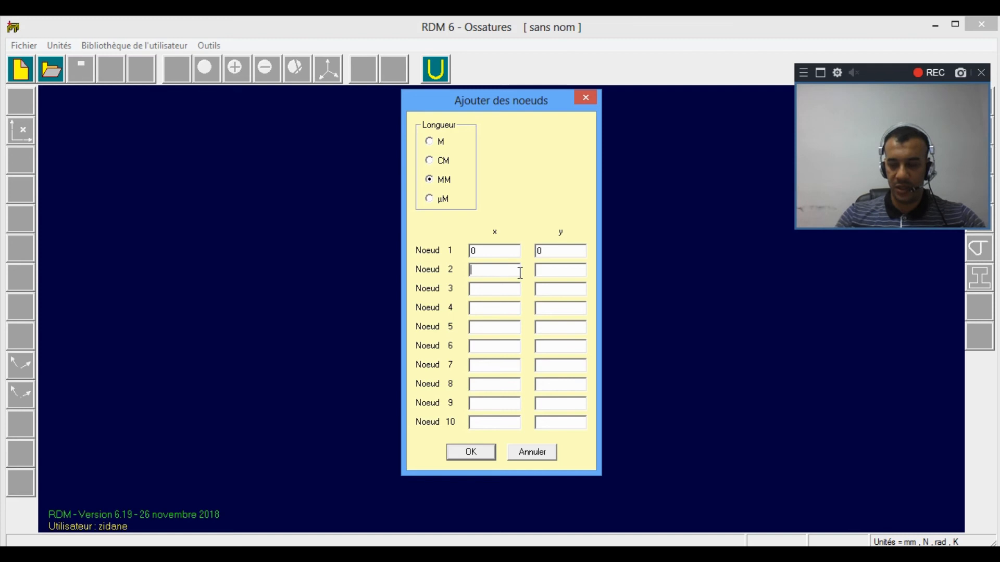
{"action": "type", "text": "445"}
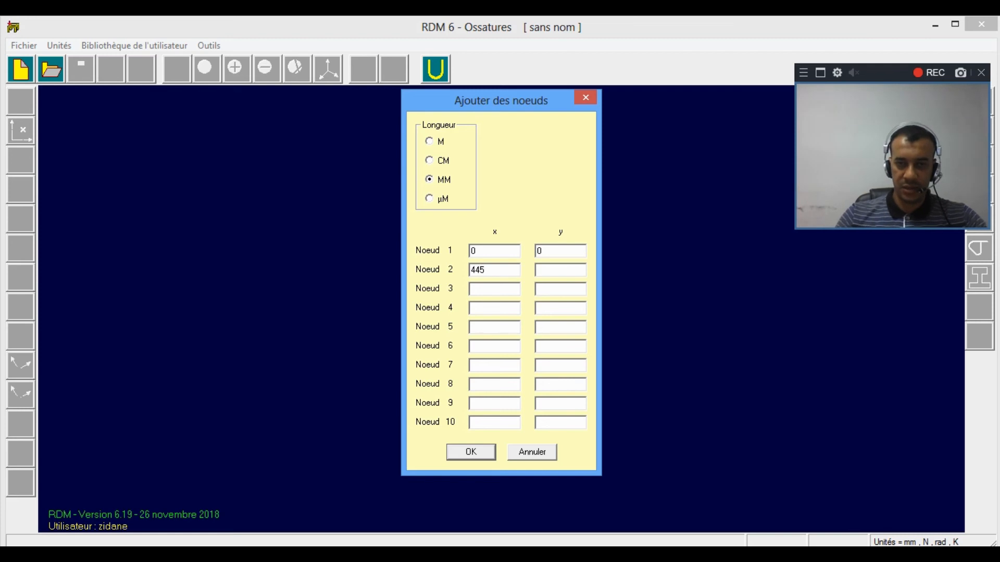
{"action": "key", "text": "Tab"}
{"action": "type", "text": "0"}
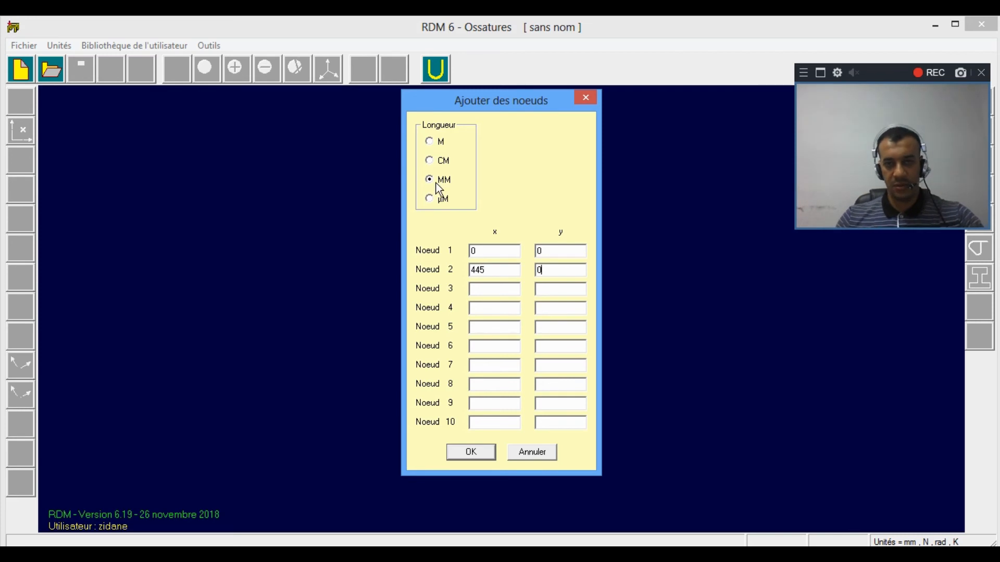
{"action": "left_click", "coordinate": [467, 453]}
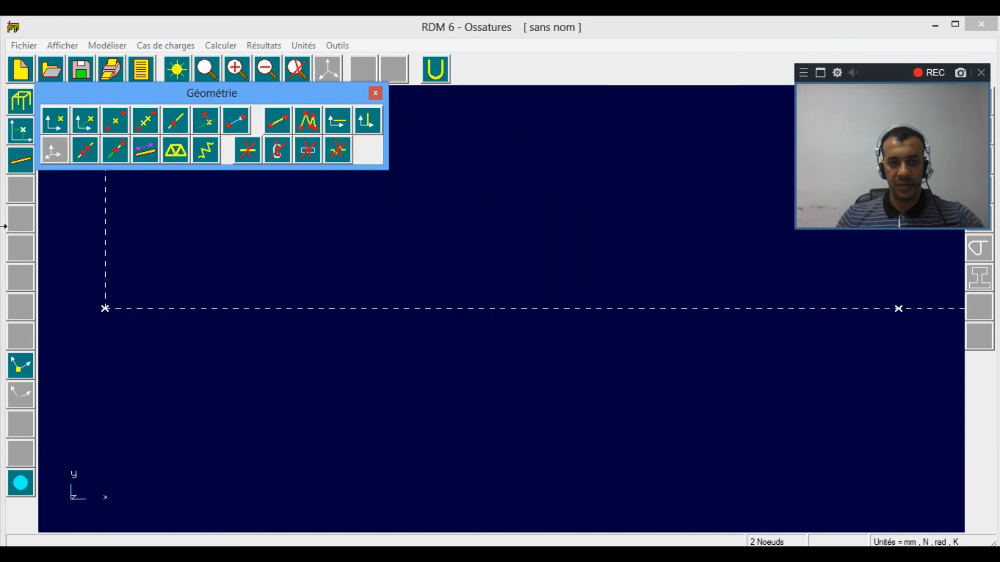
Step: Create a beam from node 1 at the origin to node 2 in the plane frame
{"action": "left_click", "coordinate": [33, 162]}
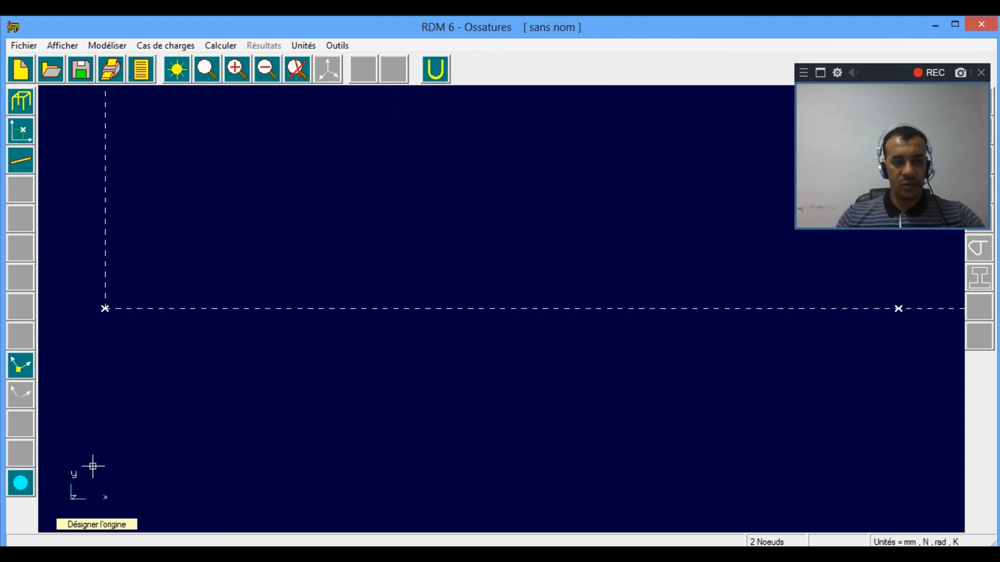
{"action": "left_click", "coordinate": [105, 308]}
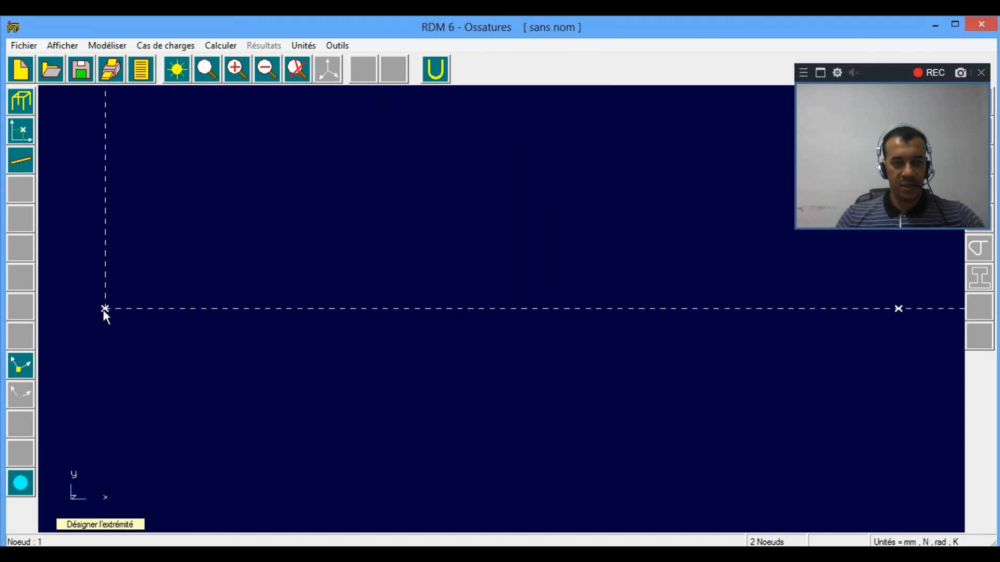
{"action": "left_click", "coordinate": [898, 309]}
{"action": "right_click", "coordinate": [218, 365]}
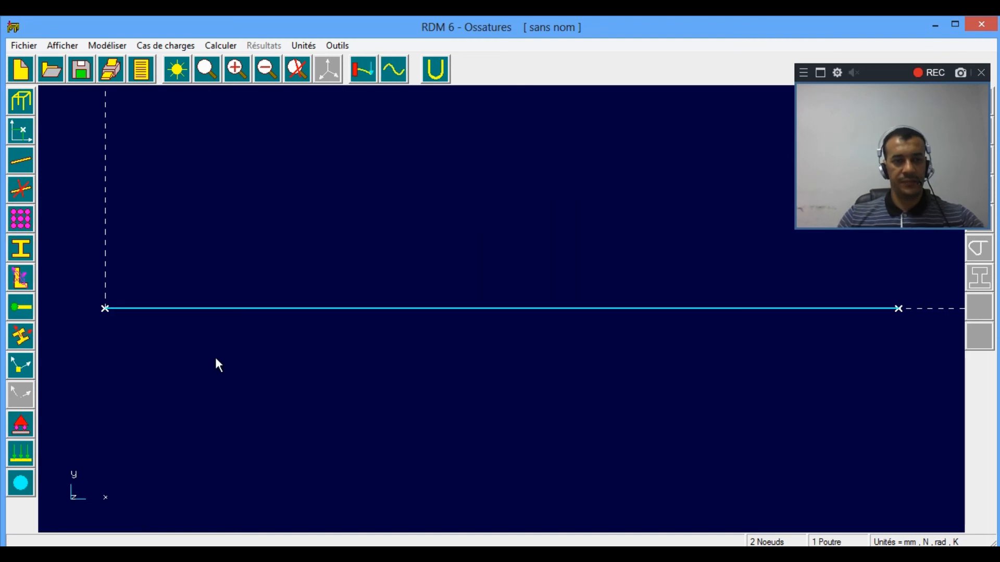
{"action": "left_click", "coordinate": [29, 457]}
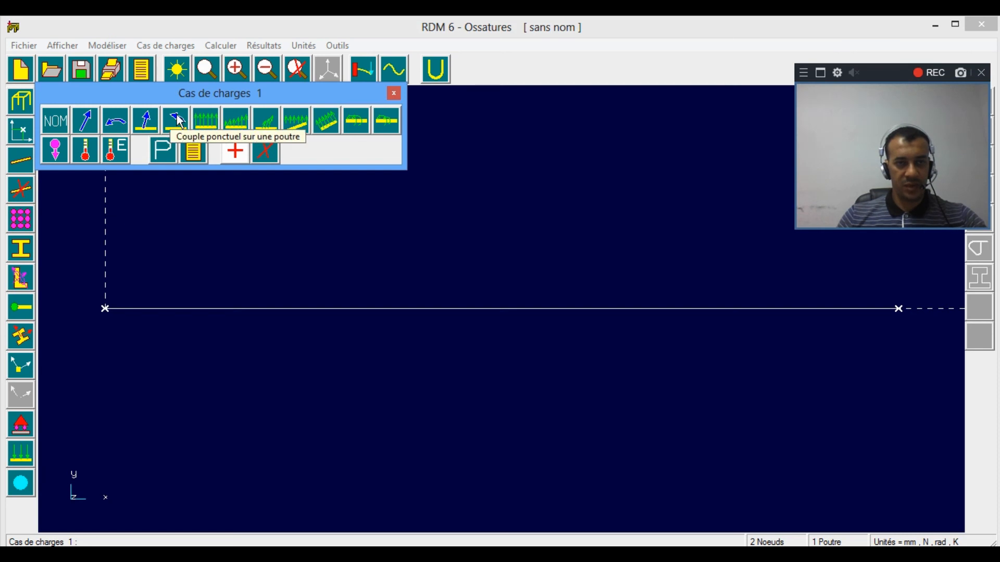
{"action": "left_click", "coordinate": [116, 121]}
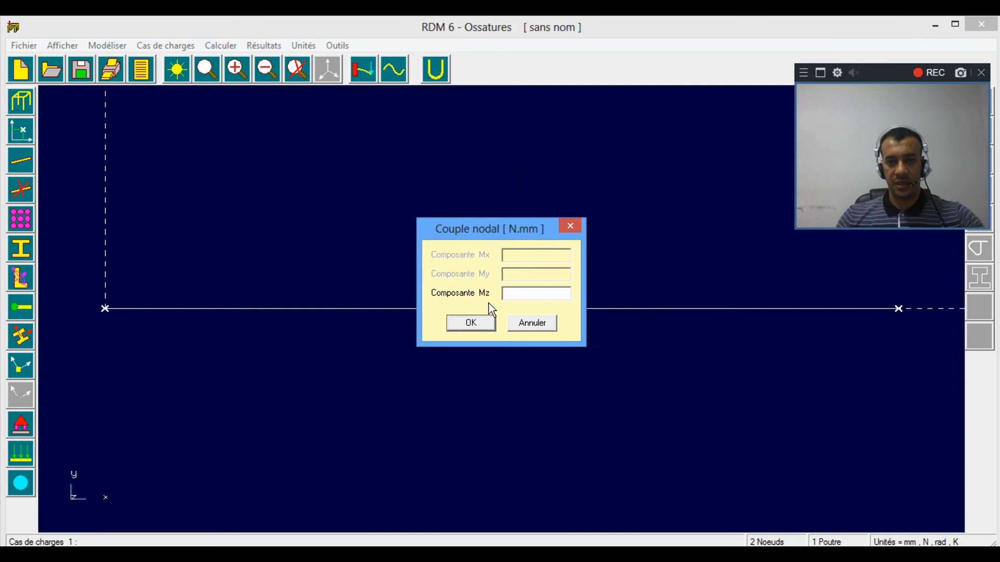
{"action": "left_click", "coordinate": [541, 329]}
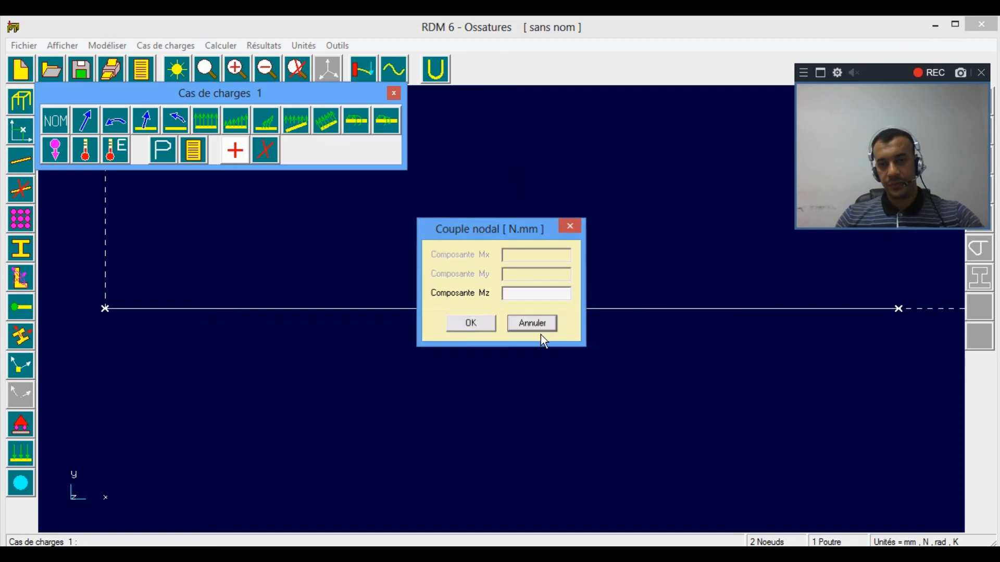
{"action": "left_click", "coordinate": [395, 94]}
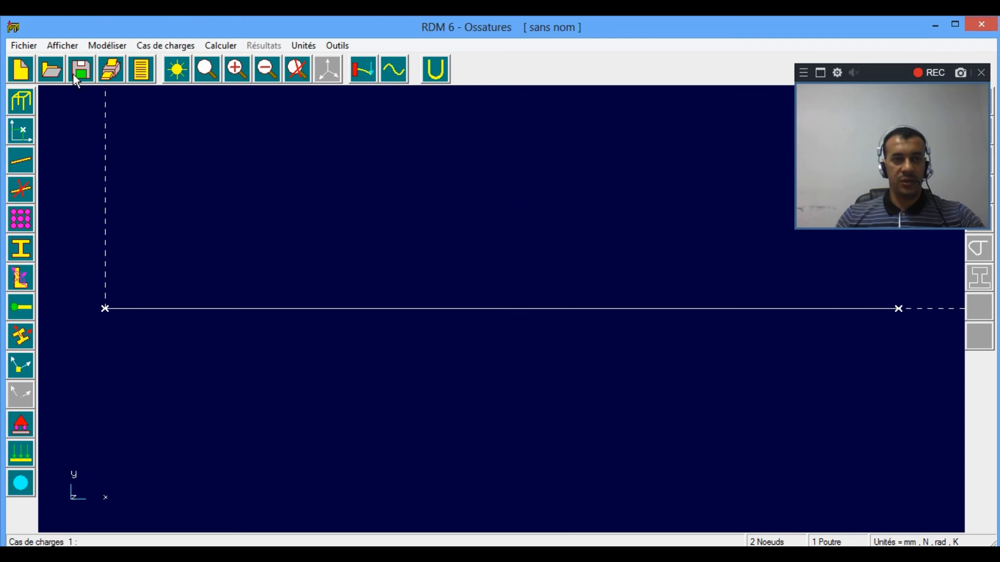
Step: Start a new study without saving the plane model and choose the spatial frame type
{"action": "left_click", "coordinate": [28, 46]}
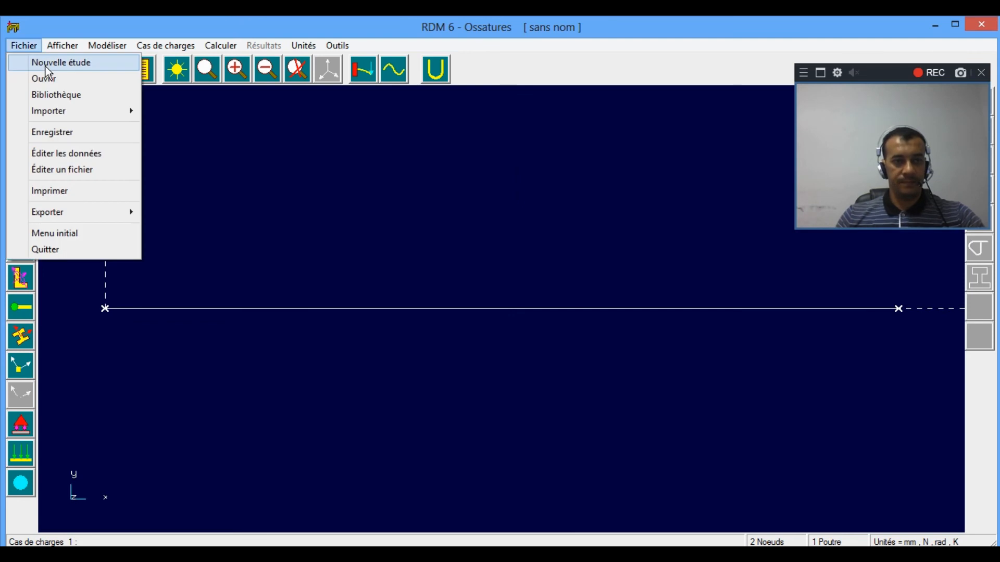
{"action": "left_click", "coordinate": [77, 31]}
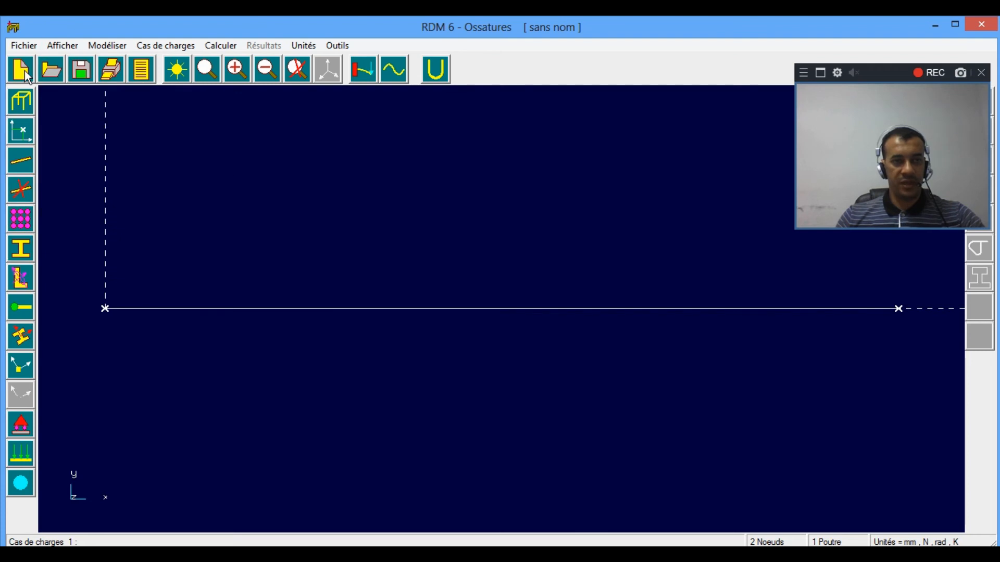
{"action": "left_click", "coordinate": [24, 71]}
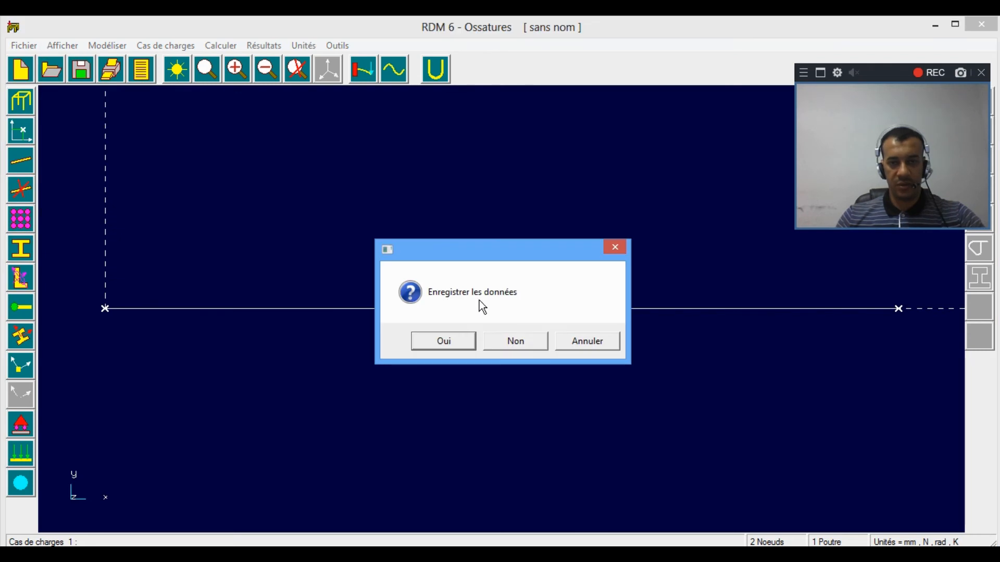
{"action": "left_click", "coordinate": [516, 341]}
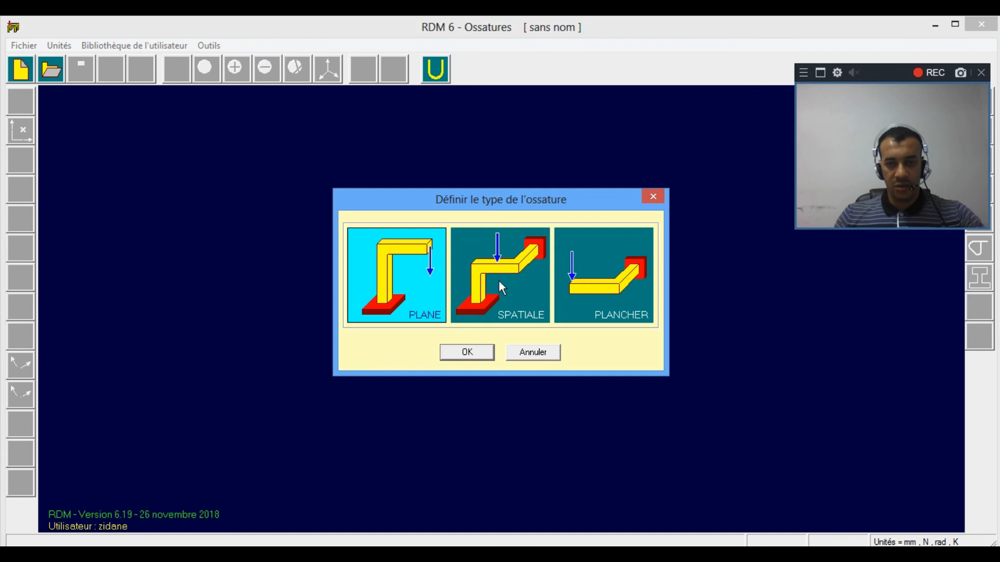
{"action": "left_click", "coordinate": [500, 280]}
{"action": "left_click", "coordinate": [477, 354]}
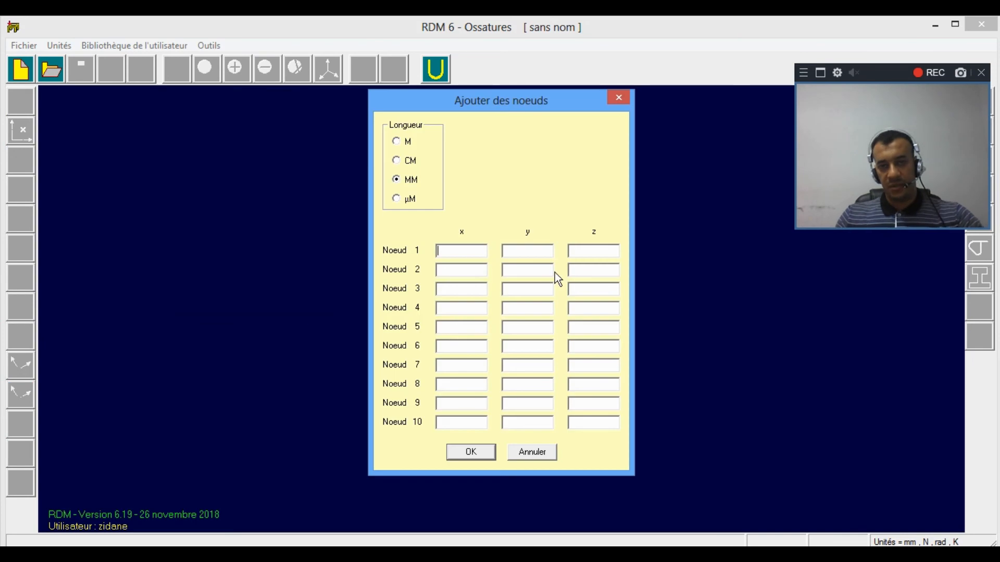
Step: Add node 1 at (0, 0, 0) and node 2 at (445, 0, 0) in millimetres to the spatial frame
{"action": "type", "text": "0"}
{"action": "key", "text": "Tab"}
{"action": "type", "text": "0"}
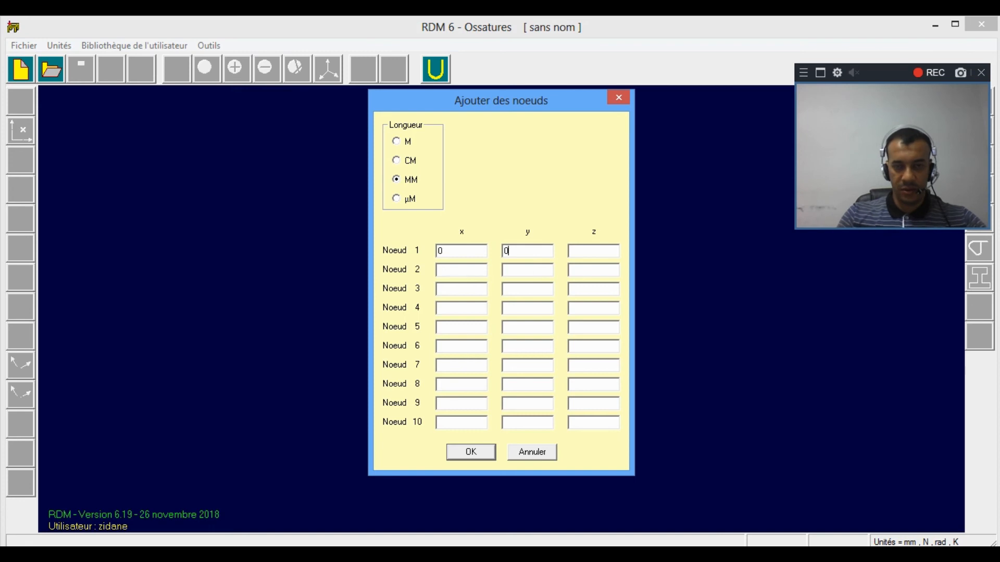
{"action": "type", "text": "445"}
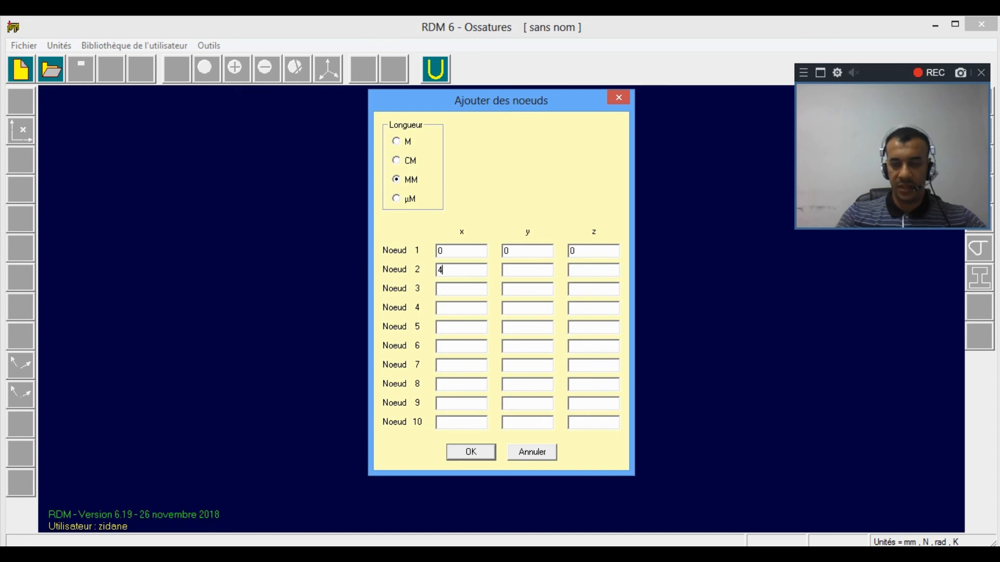
{"action": "key", "text": "Tab"}
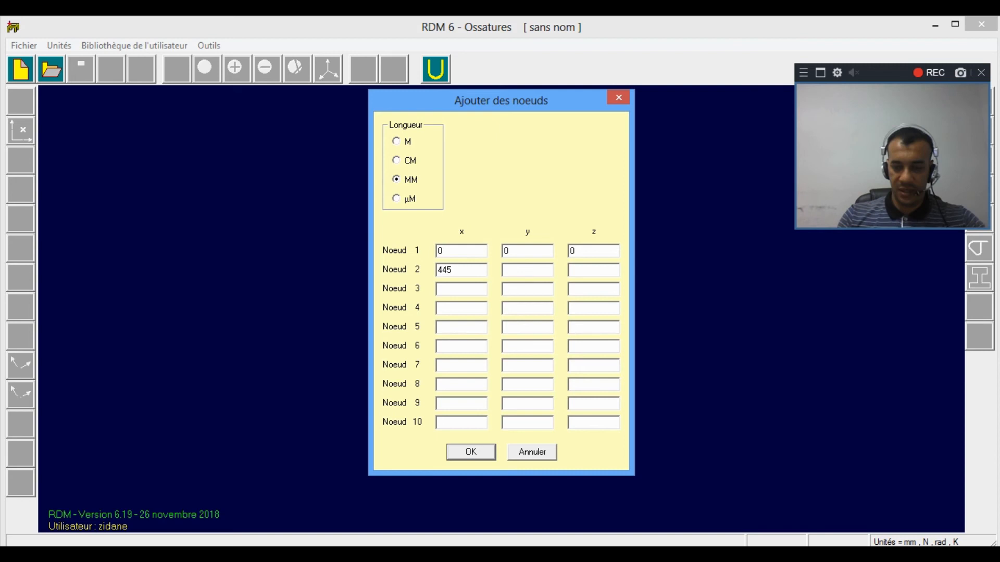
{"action": "type", "text": "0"}
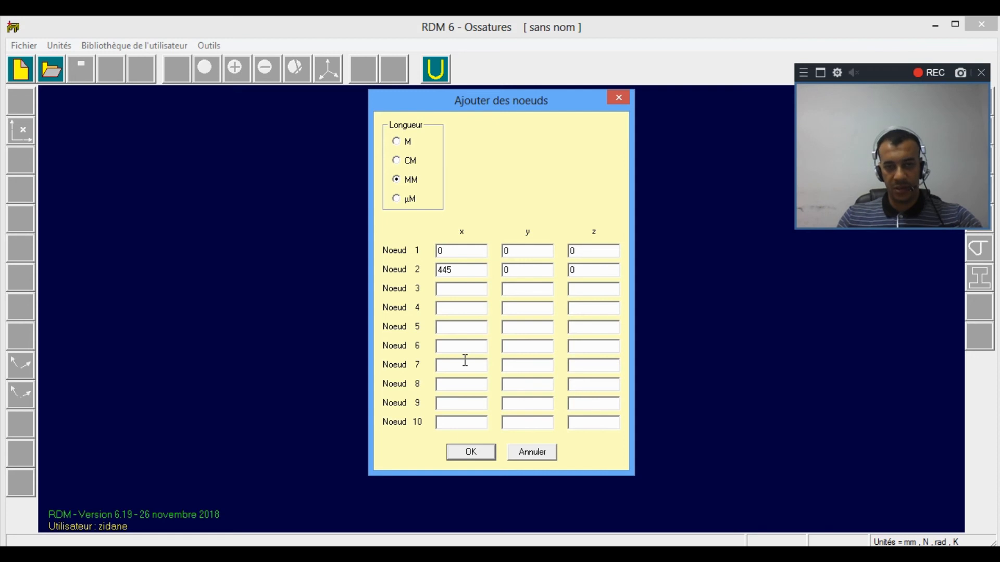
{"action": "left_click", "coordinate": [471, 452]}
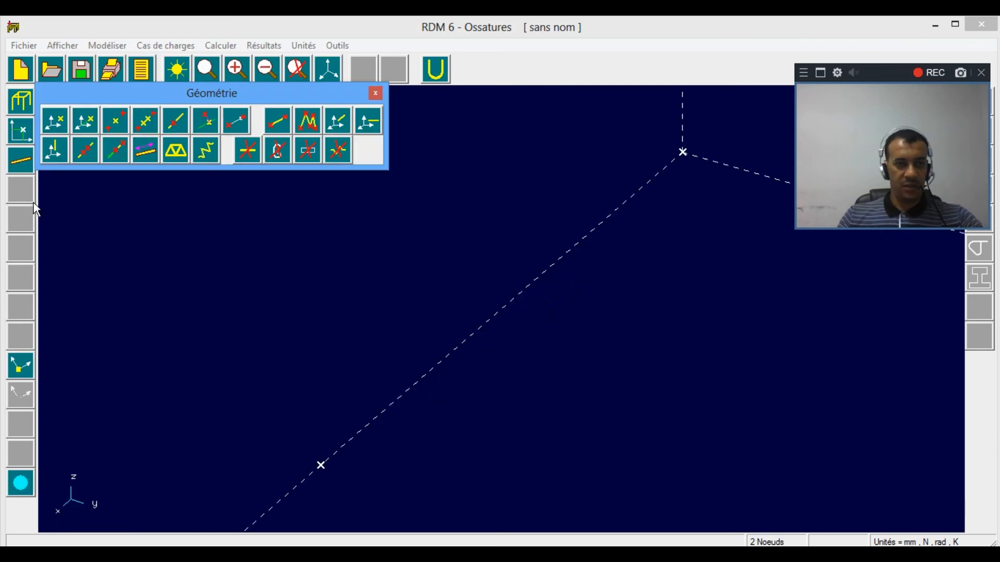
Step: Create a beam from node 2 to node 1 at the origin of the spatial frame
{"action": "left_click", "coordinate": [30, 164]}
{"action": "left_click", "coordinate": [321, 465]}
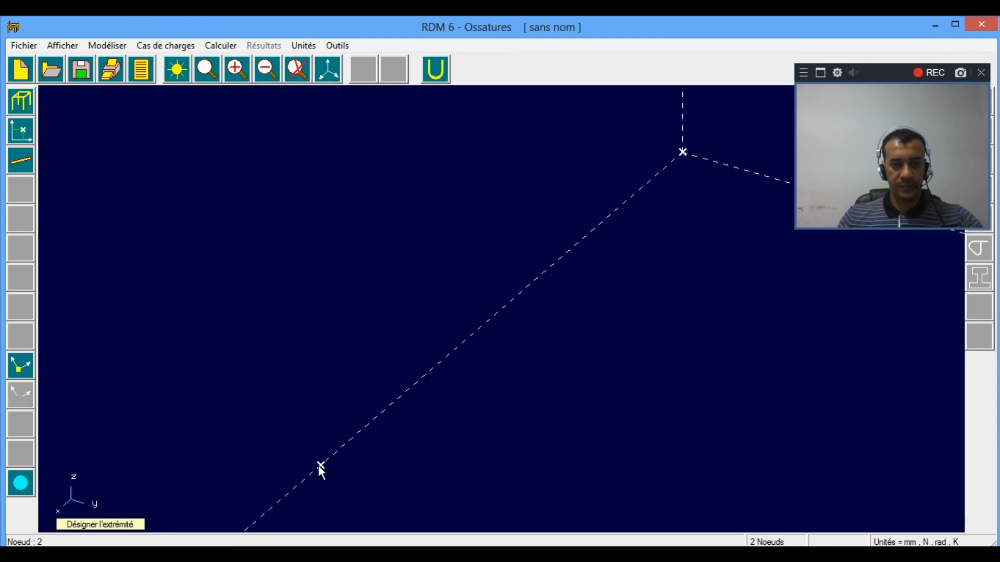
{"action": "left_click", "coordinate": [683, 152]}
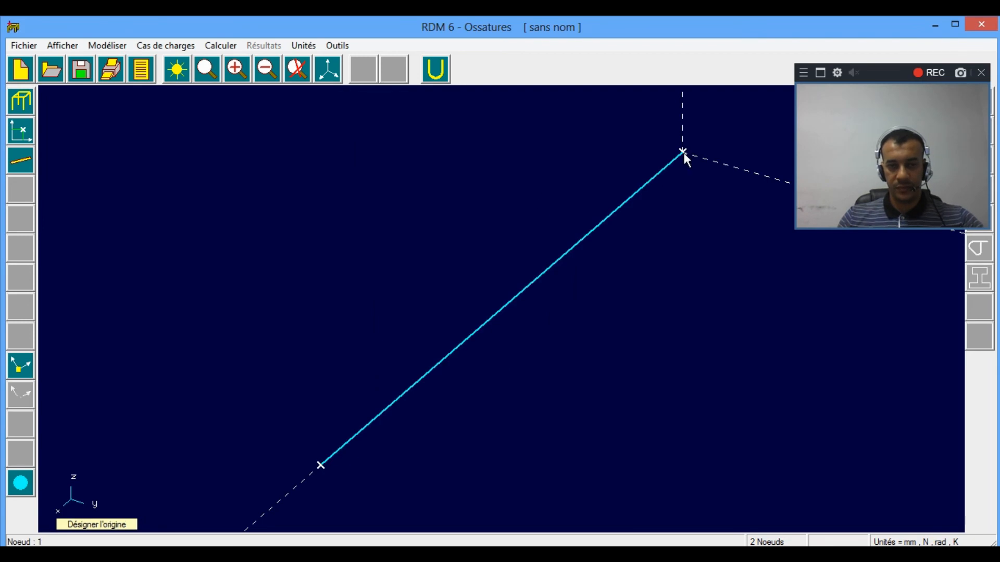
{"action": "right_click", "coordinate": [532, 295]}
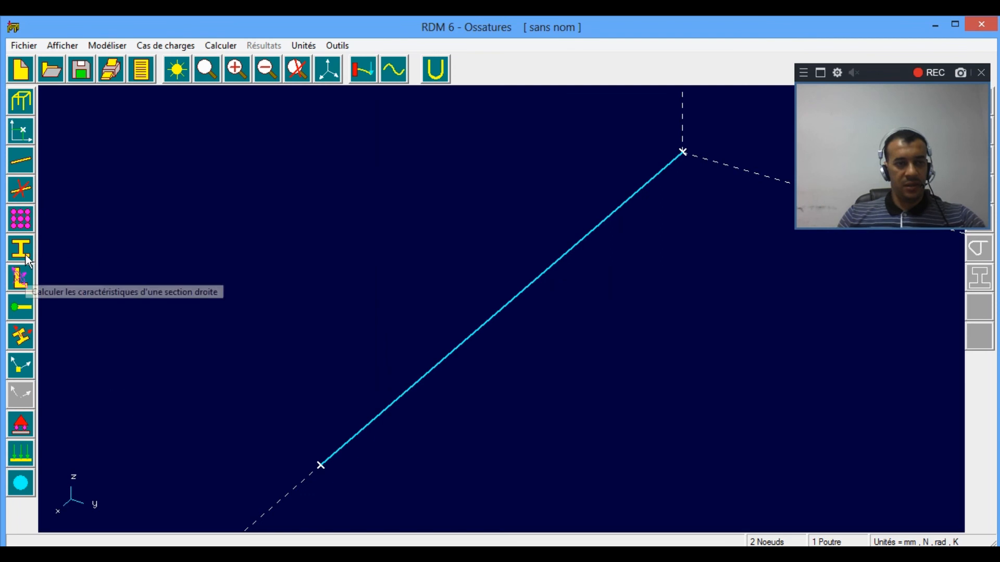
Step: Open the material library for the bar and check the G reference value and the average E in the Excel workbook
{"action": "left_click", "coordinate": [34, 225]}
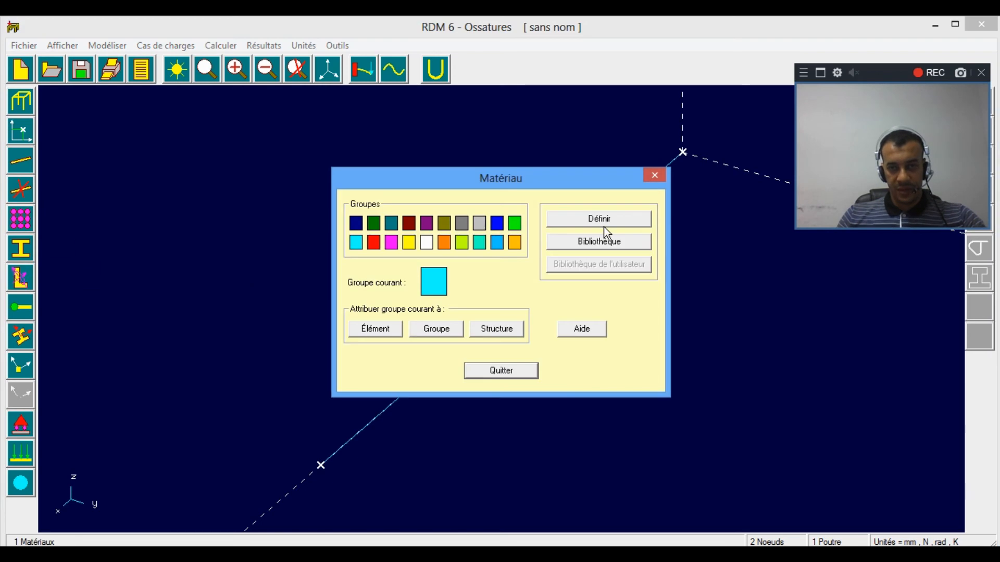
{"action": "left_click", "coordinate": [606, 240]}
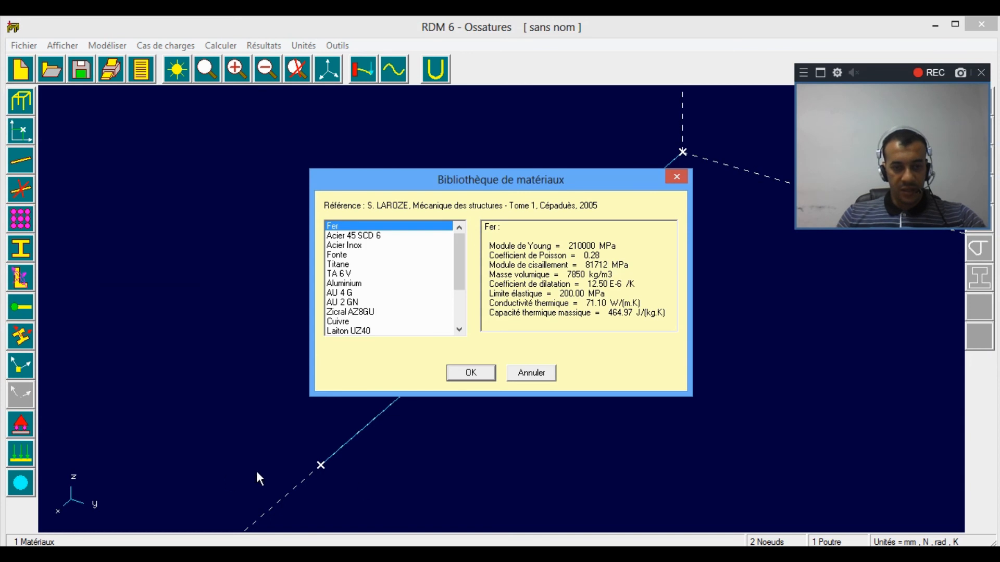
{"action": "left_click", "coordinate": [188, 557]}
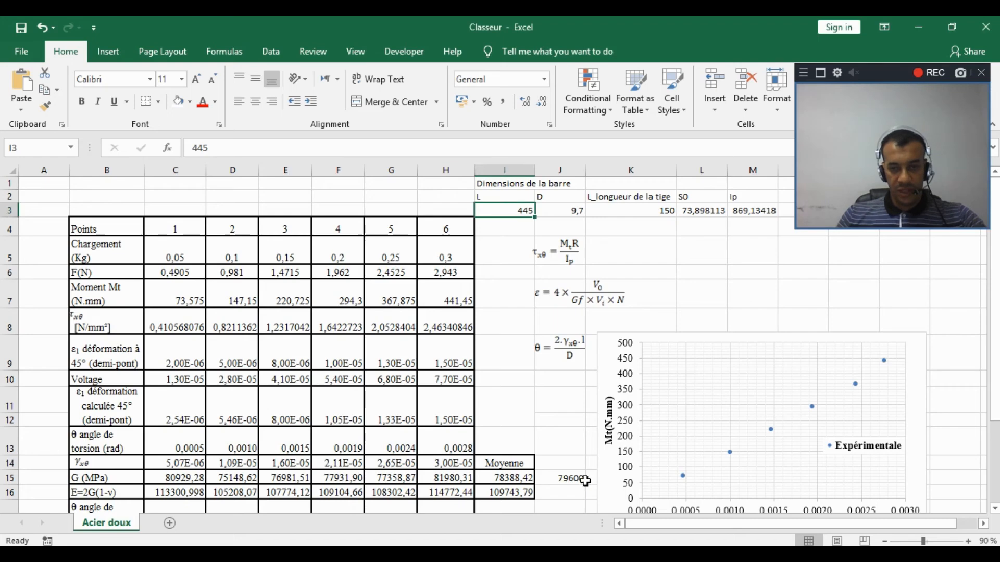
{"action": "left_click", "coordinate": [567, 479]}
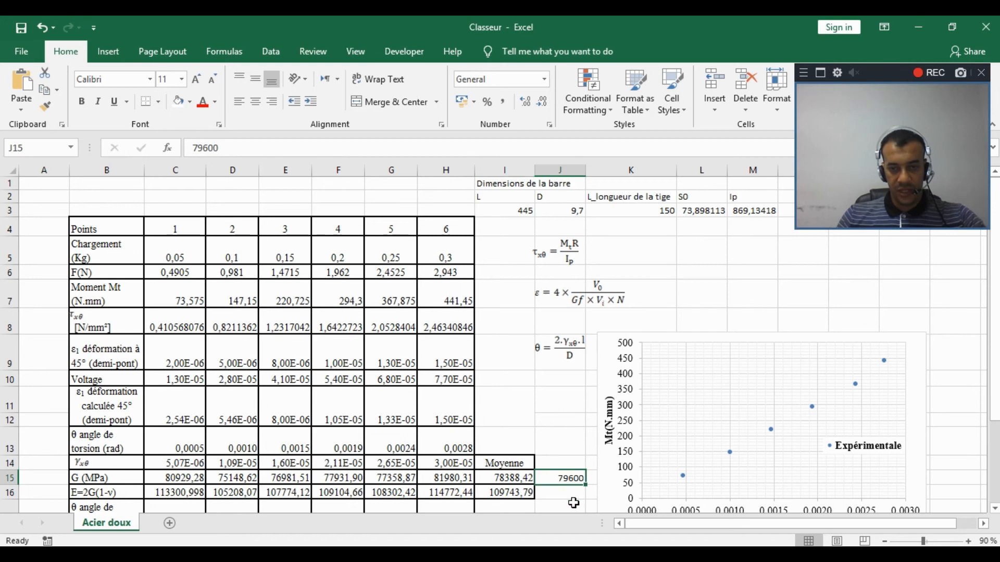
{"action": "left_click", "coordinate": [510, 492]}
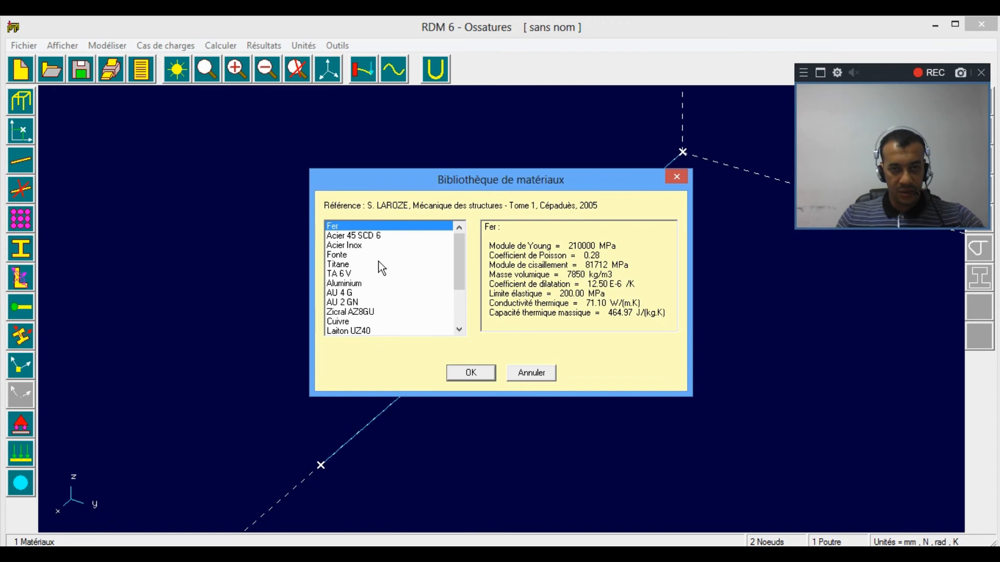
Step: Set the current group's material to Acier Inox from the library, checking it against the G values in Excel, and accept its properties
{"action": "left_click", "coordinate": [375, 236]}
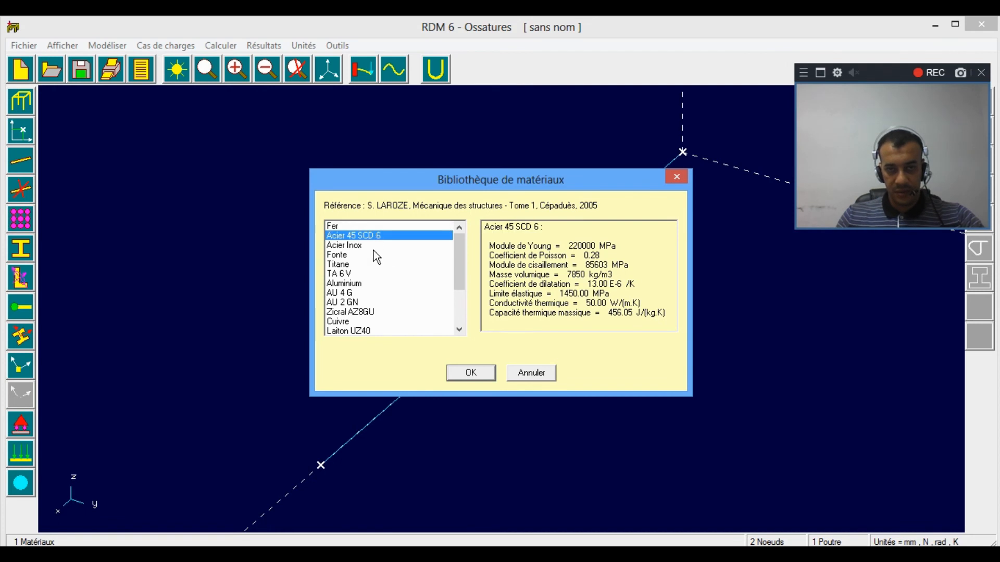
{"action": "left_click", "coordinate": [374, 252]}
{"action": "left_click", "coordinate": [380, 247]}
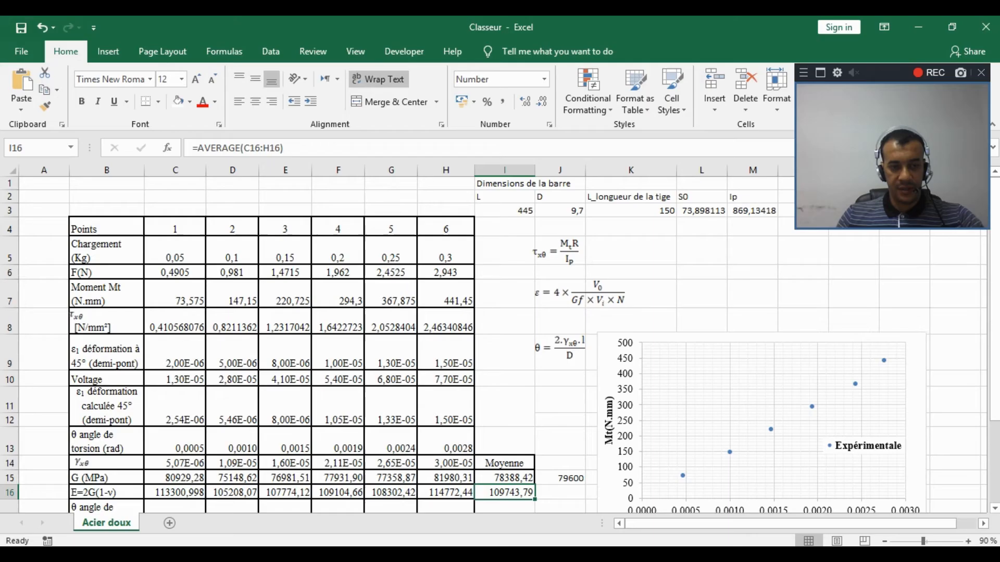
{"action": "left_click", "coordinate": [576, 482]}
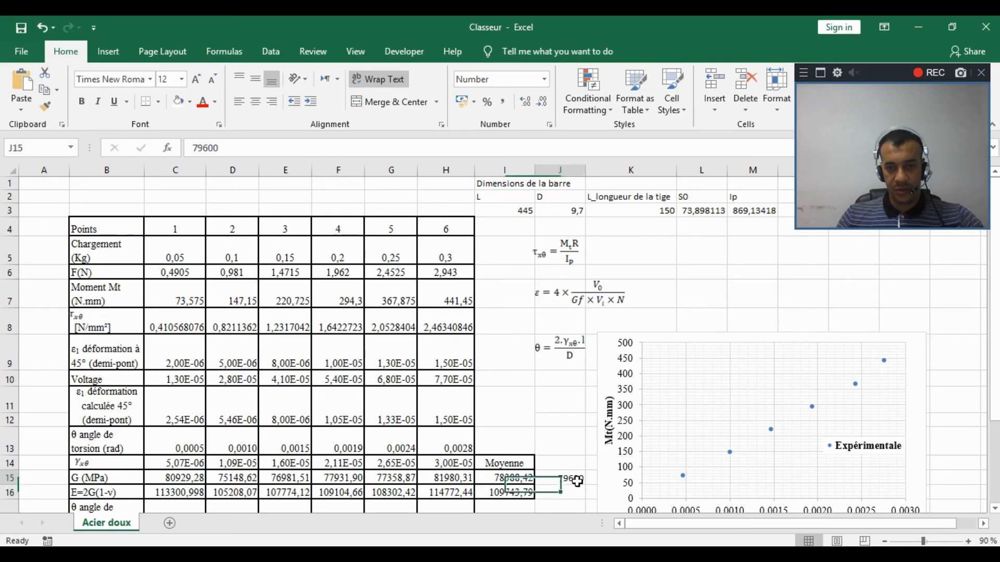
{"action": "left_click", "coordinate": [514, 478]}
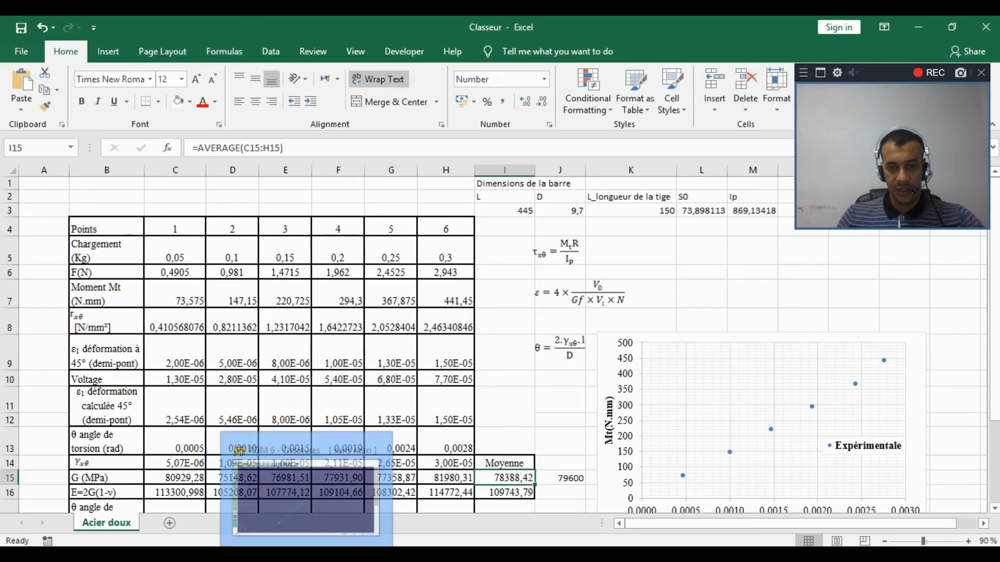
{"action": "left_click", "coordinate": [306, 554]}
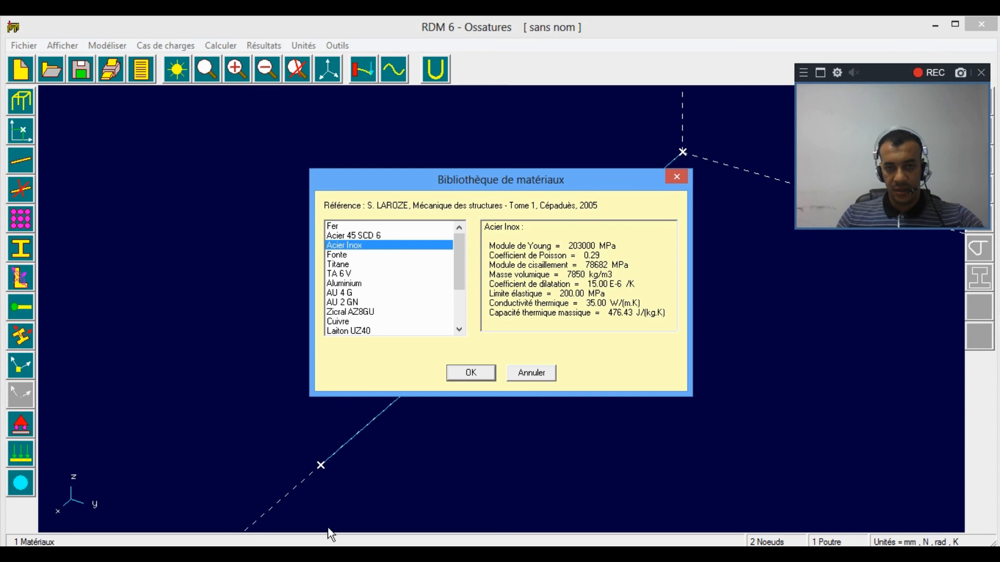
{"action": "left_click", "coordinate": [485, 374]}
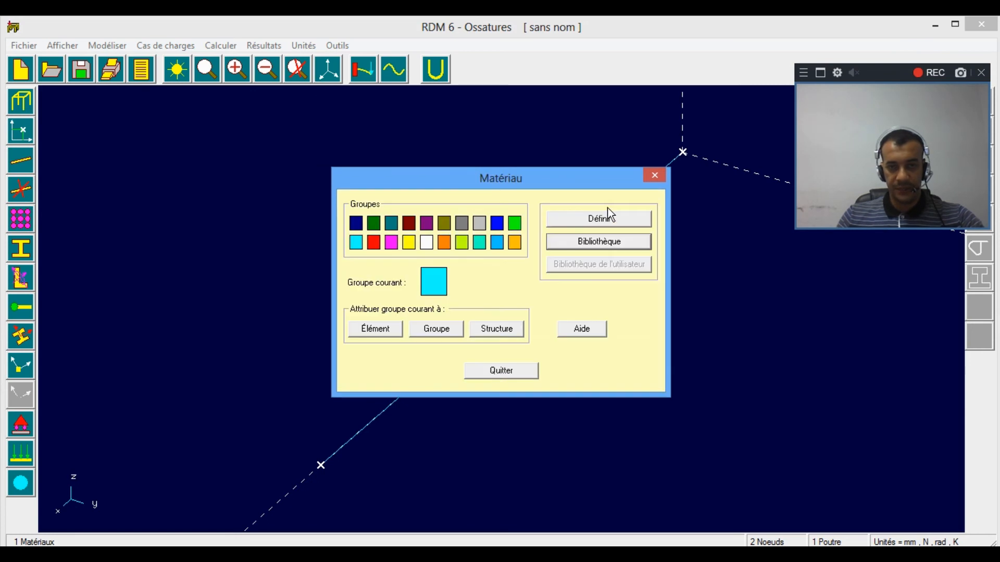
{"action": "left_click", "coordinate": [604, 219]}
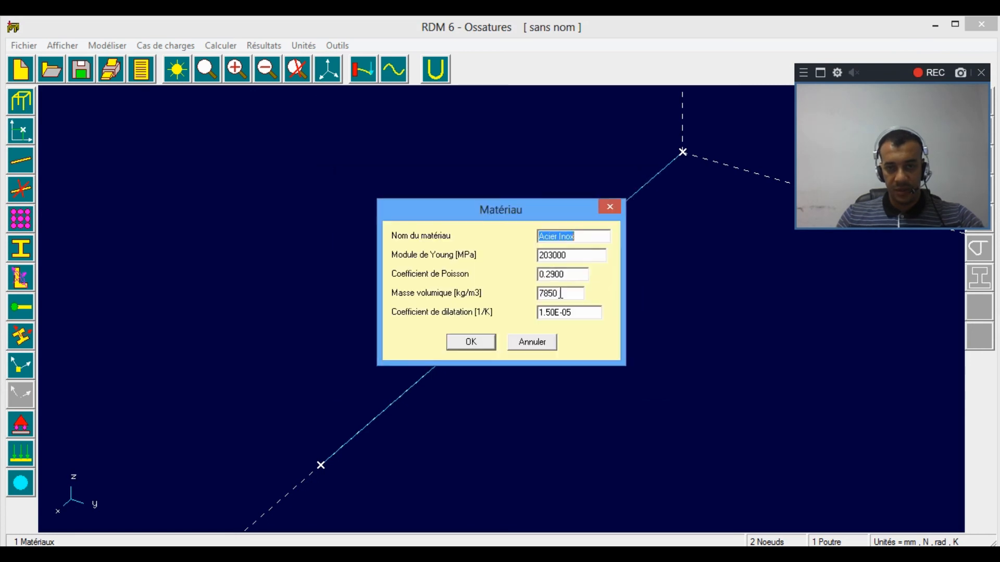
{"action": "left_click", "coordinate": [476, 345]}
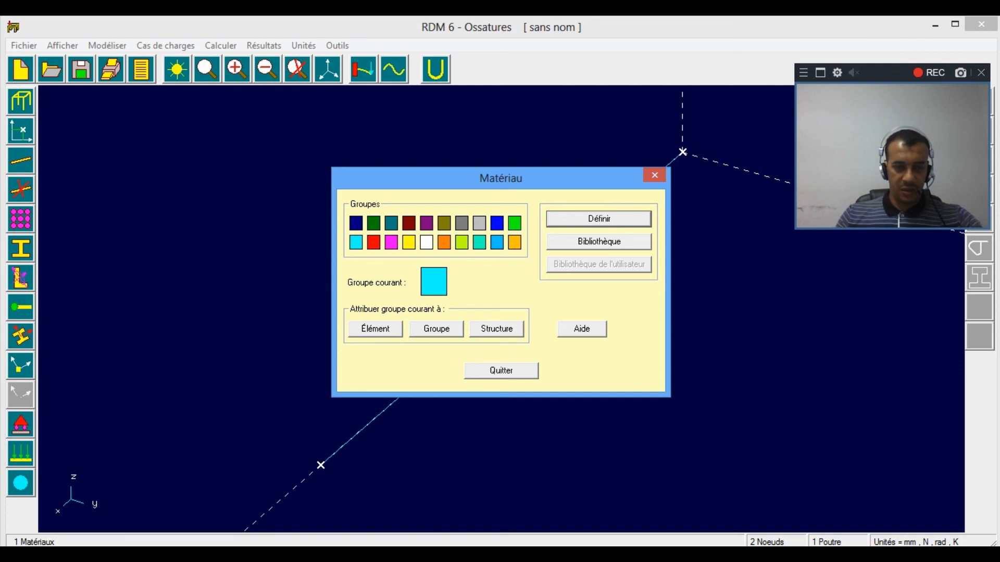
Step: Check the Young's modulus formula in Excel against the Word handout's reminder equations and correct the label in B16 to E=2G(1+ν)
{"action": "left_click", "coordinate": [95, 555]}
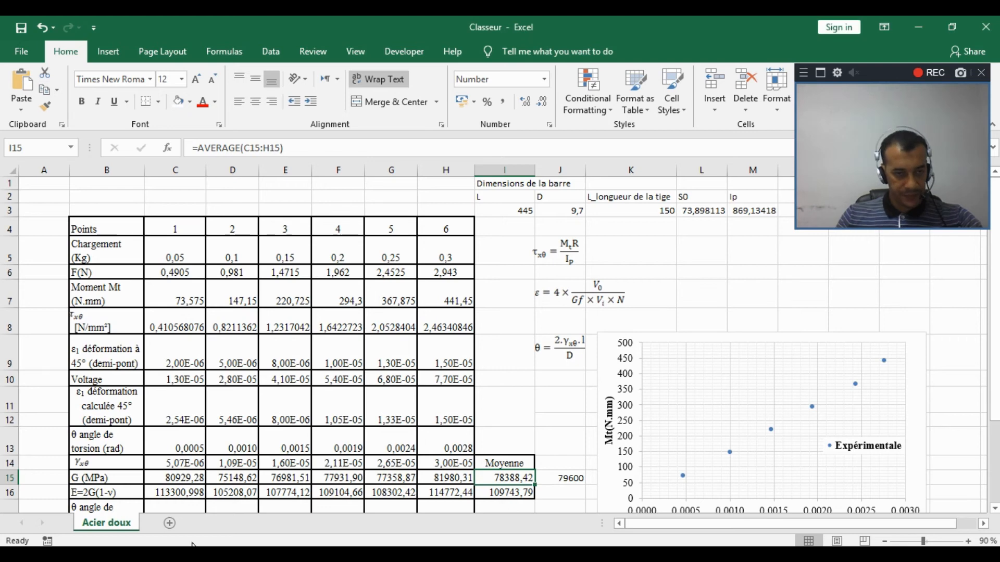
{"action": "left_click", "coordinate": [174, 491]}
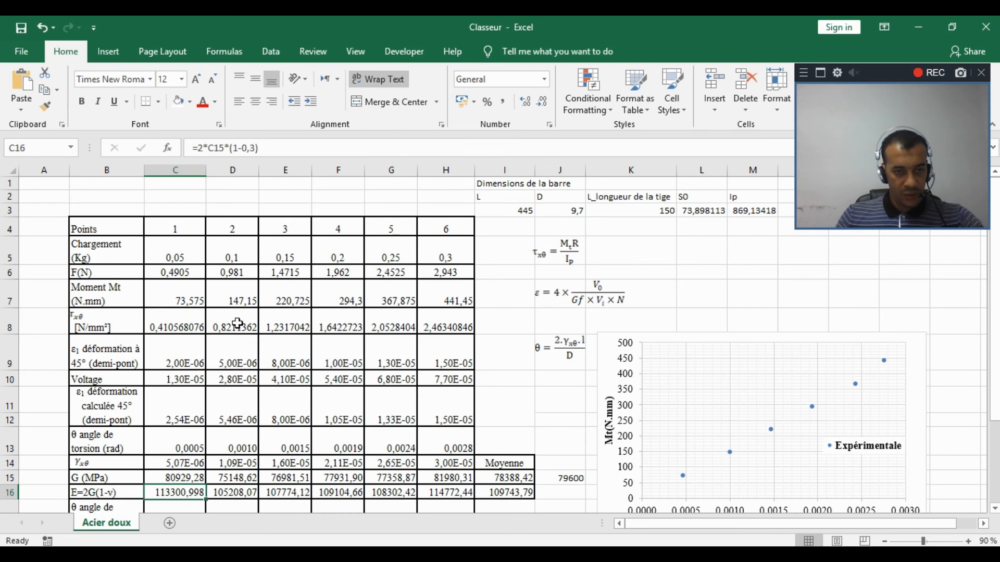
{"action": "key", "text": "alt+Tab"}
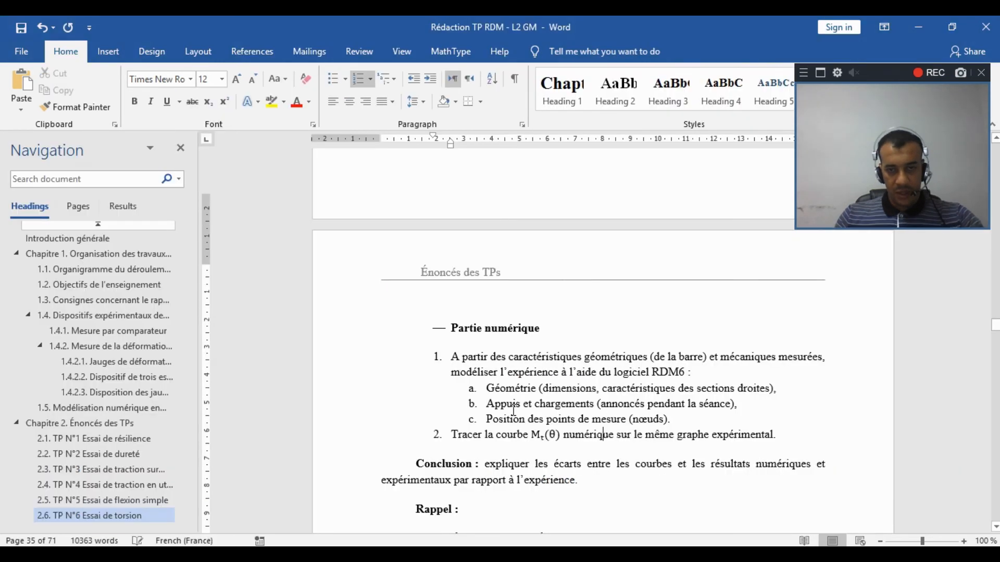
{"action": "scroll", "coordinate": [508, 415], "scroll_direction": "down", "scroll_amount": 4}
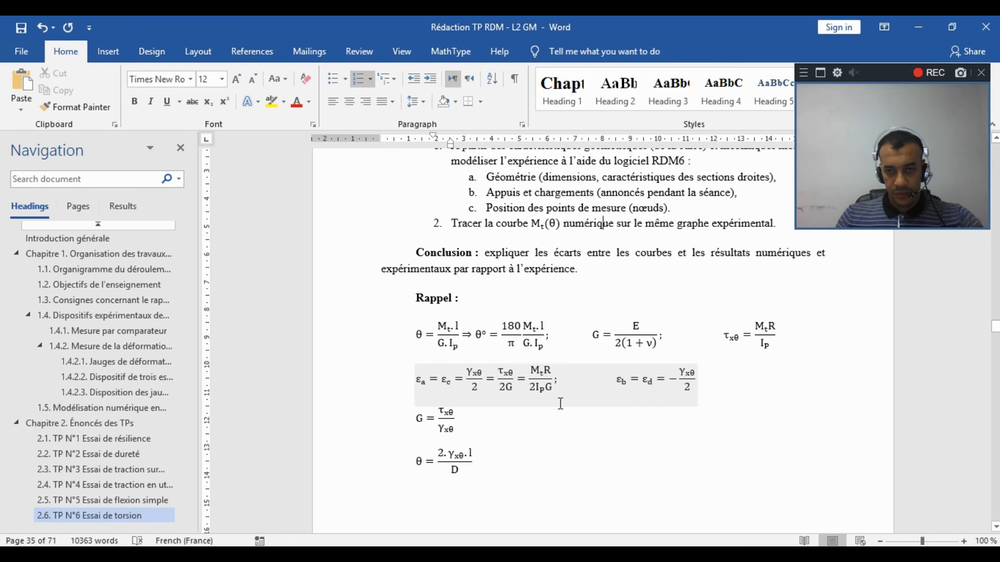
{"action": "left_click", "coordinate": [638, 342]}
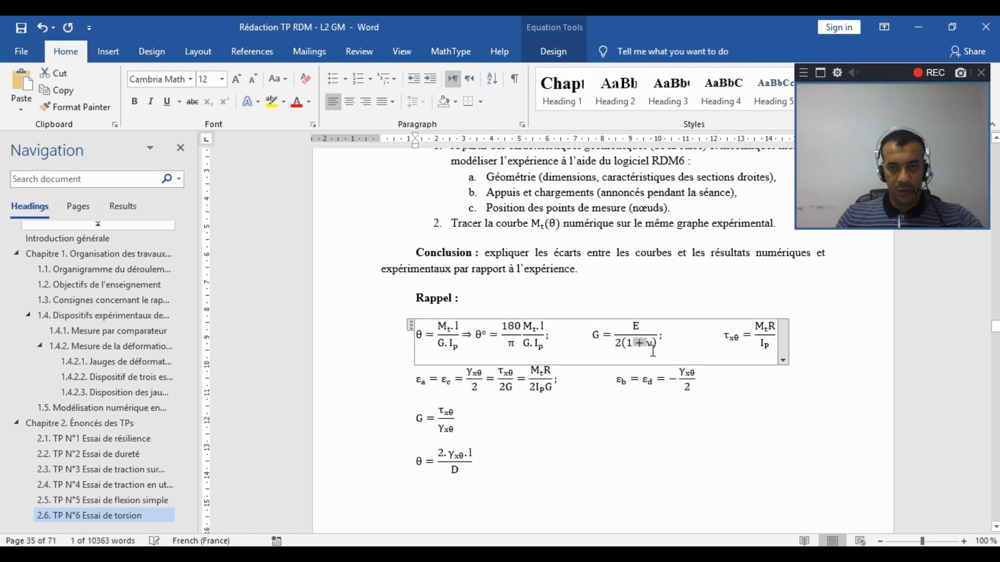
{"action": "key", "text": "Right"}
{"action": "key", "text": "alt+Tab"}
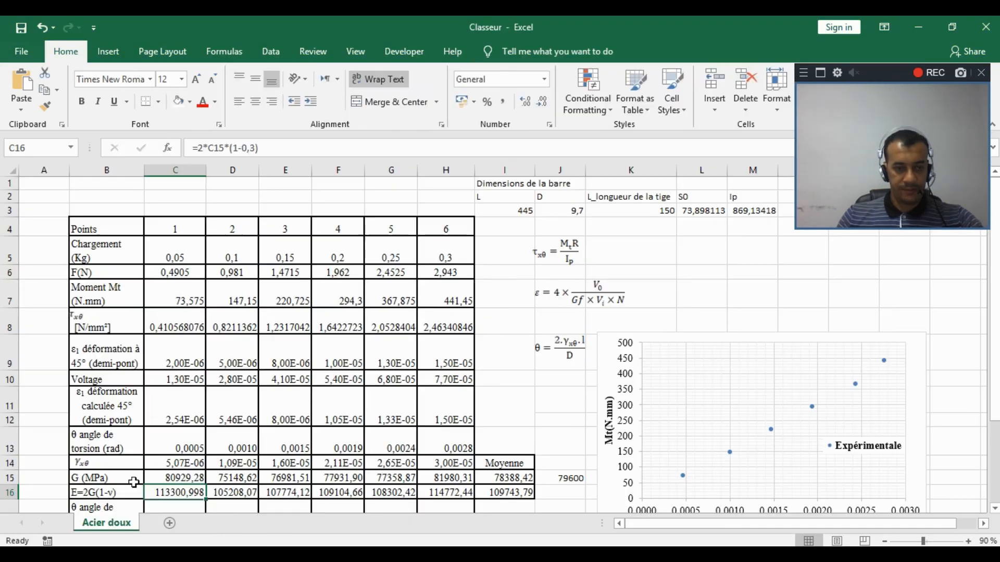
{"action": "double_click", "coordinate": [111, 493]}
{"action": "left_click_drag", "start_coordinate": [110, 492], "coordinate": [106, 493]}
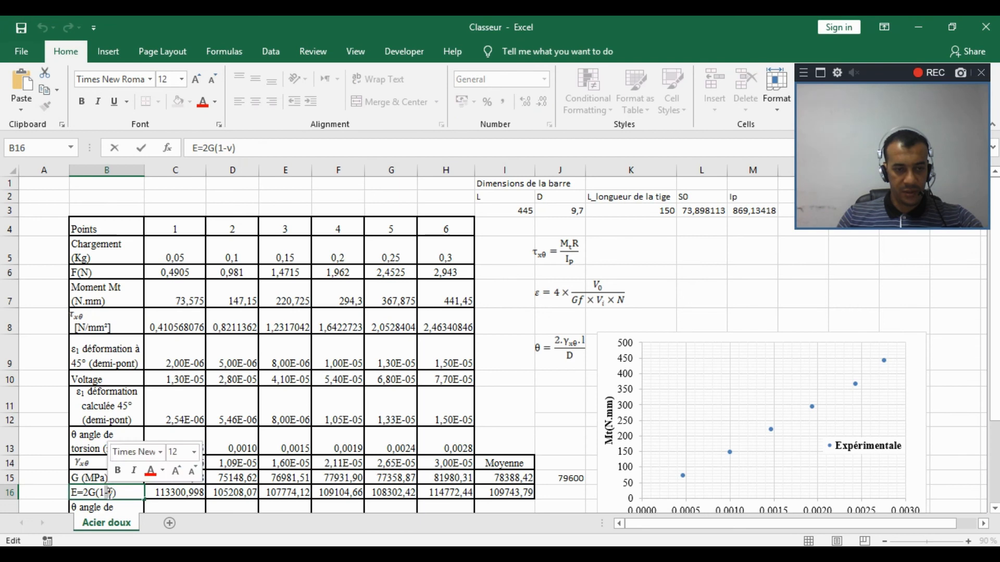
{"action": "type", "text": "+"}
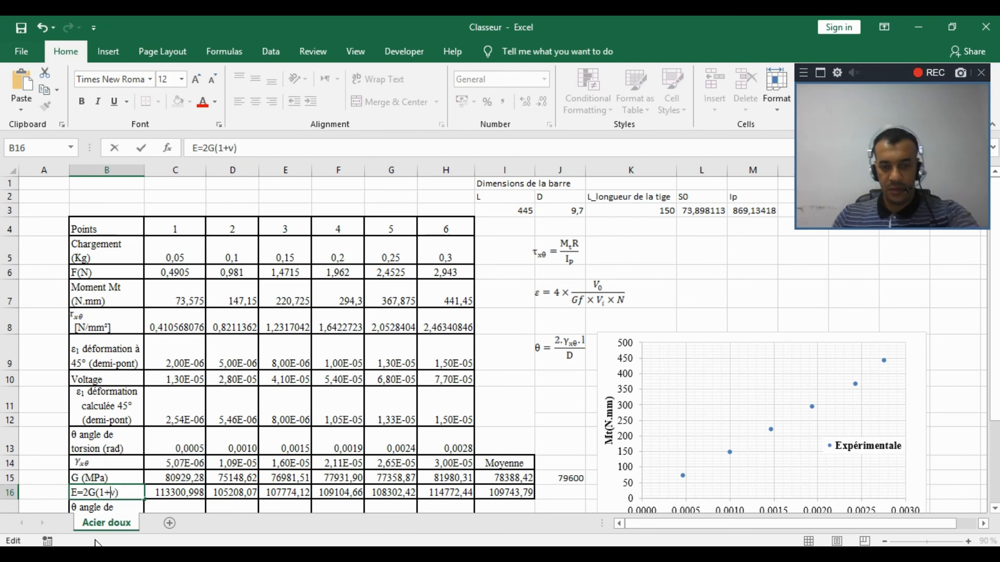
{"action": "left_click", "coordinate": [138, 526]}
{"action": "key", "text": "Return"}
Step: Correct the Young's modulus formula in C16 to =2*C15*(1+0,3) and fill it across to H16
{"action": "double_click", "coordinate": [192, 454]}
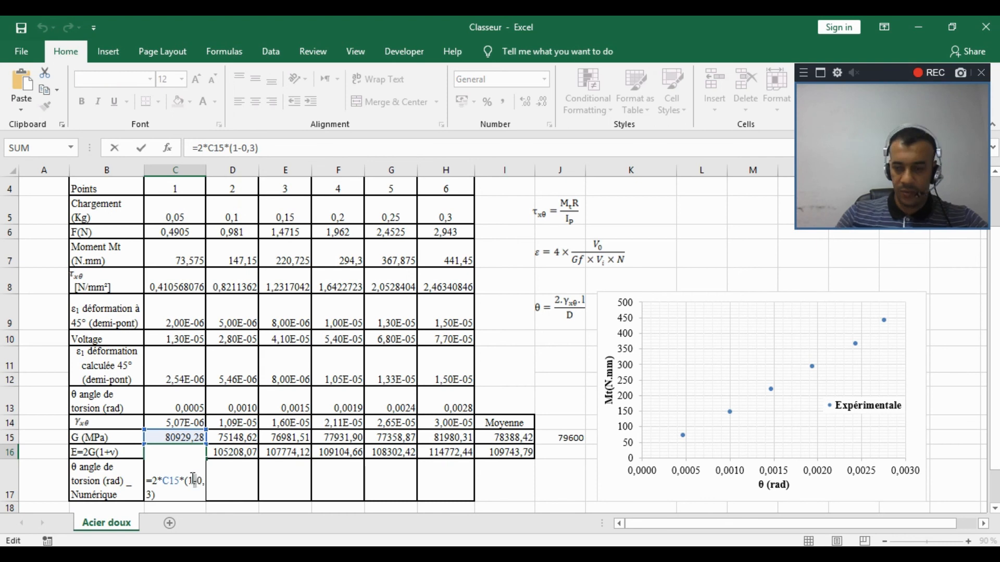
{"action": "type", "text": "+"}
{"action": "key", "text": "Return"}
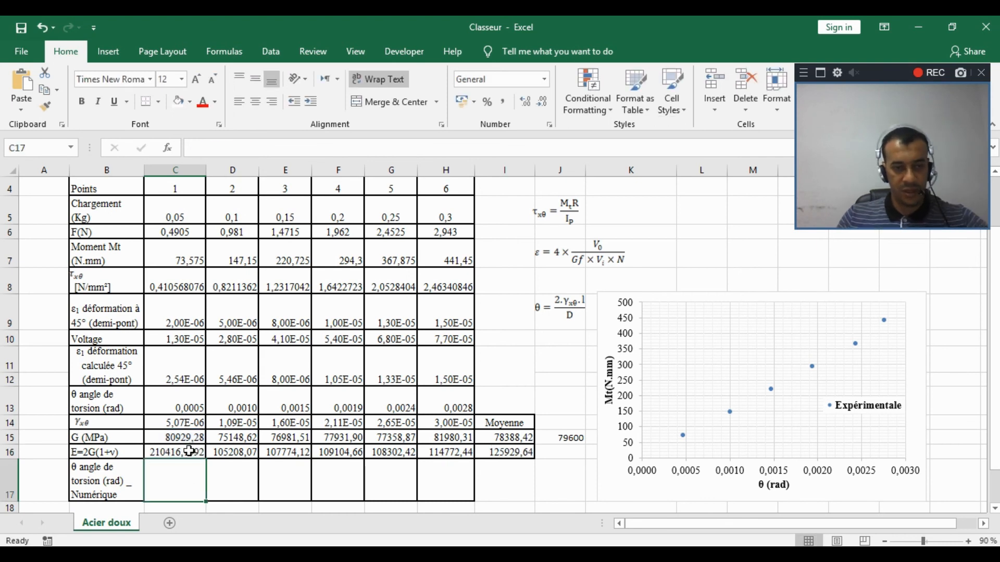
{"action": "left_click", "coordinate": [202, 454]}
{"action": "left_click_drag", "start_coordinate": [206, 459], "coordinate": [451, 452]}
{"action": "left_click", "coordinate": [508, 471]}
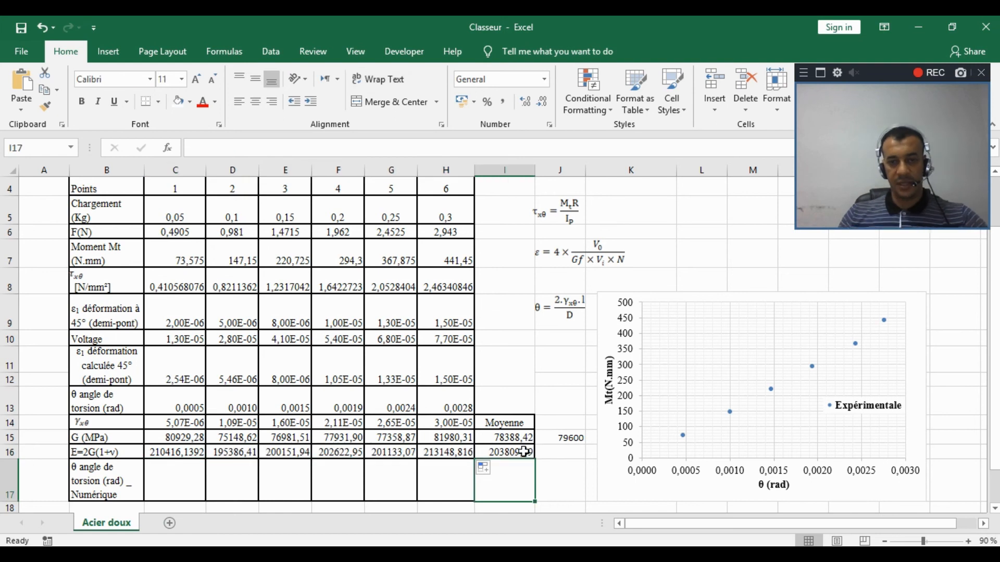
{"action": "left_click", "coordinate": [513, 453]}
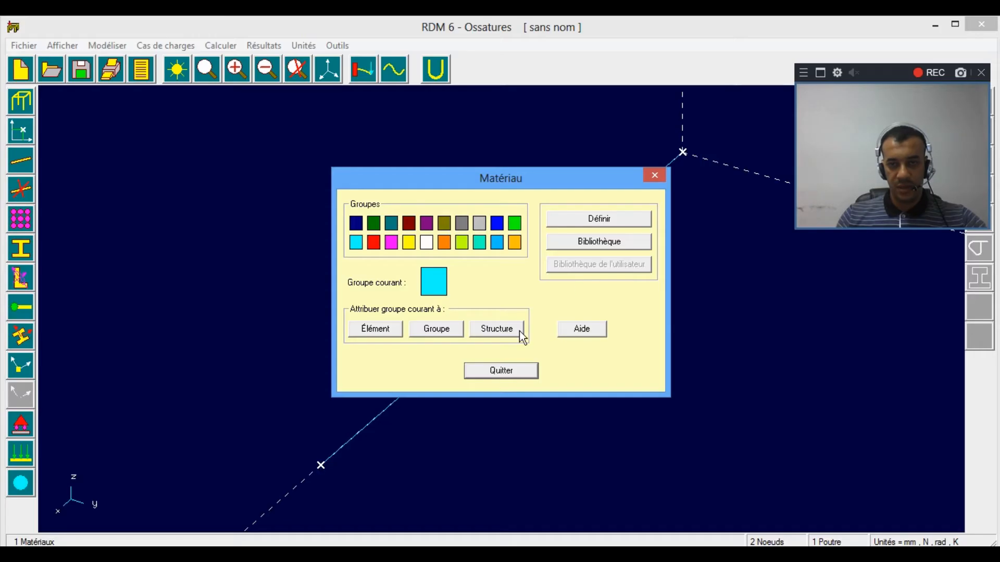
Step: In RDM 6, reapply Acier Inox from the material library, comparing its Young's and shear moduli with the averages in Excel
{"action": "left_click", "coordinate": [587, 247]}
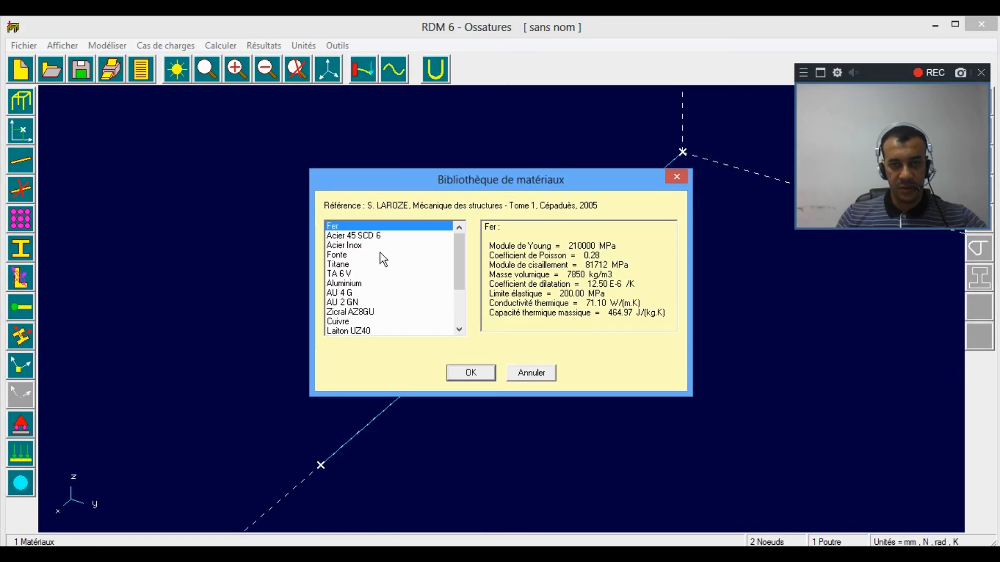
{"action": "left_click", "coordinate": [364, 246]}
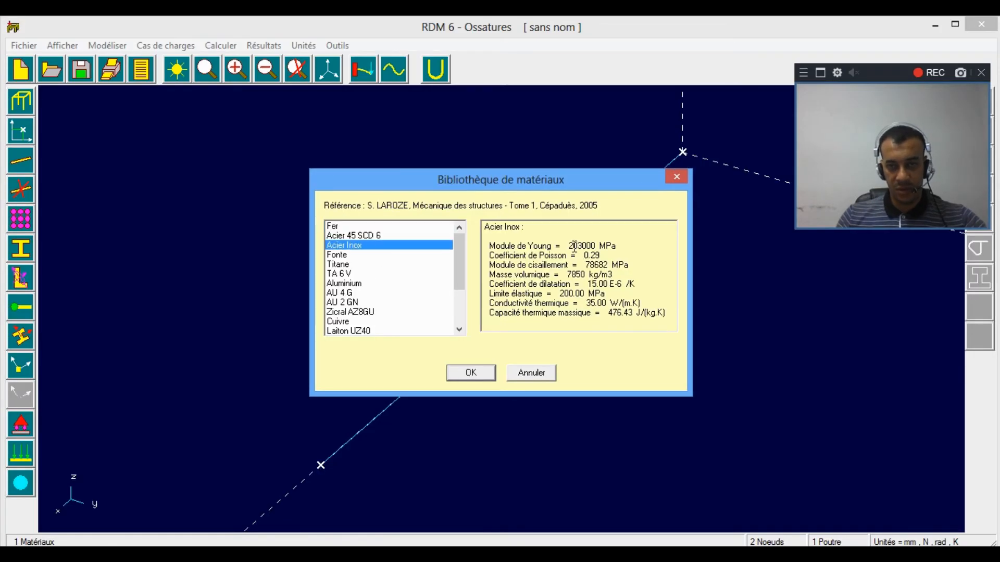
{"action": "left_click_drag", "start_coordinate": [570, 246], "coordinate": [623, 247]}
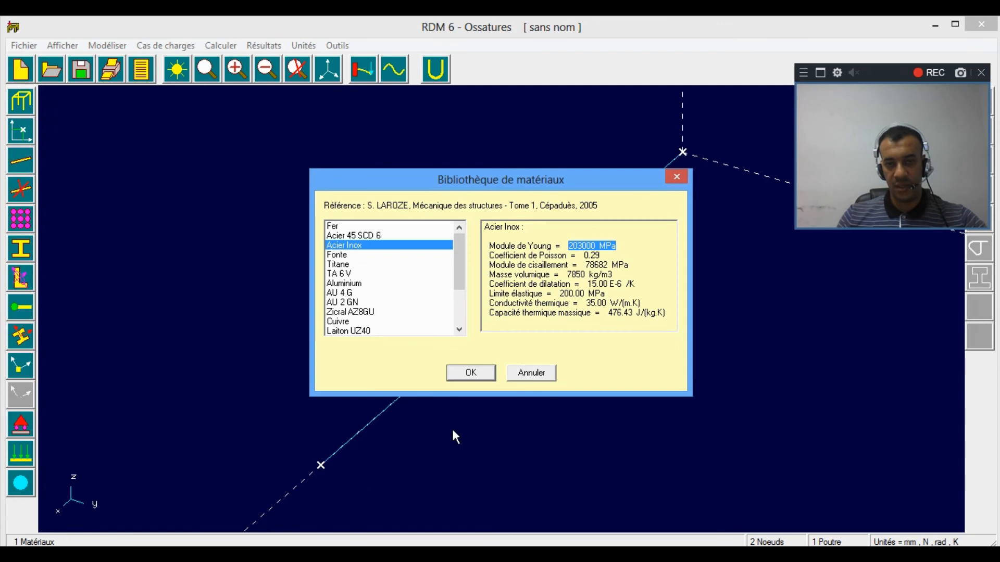
{"action": "key", "text": "alt+Tab"}
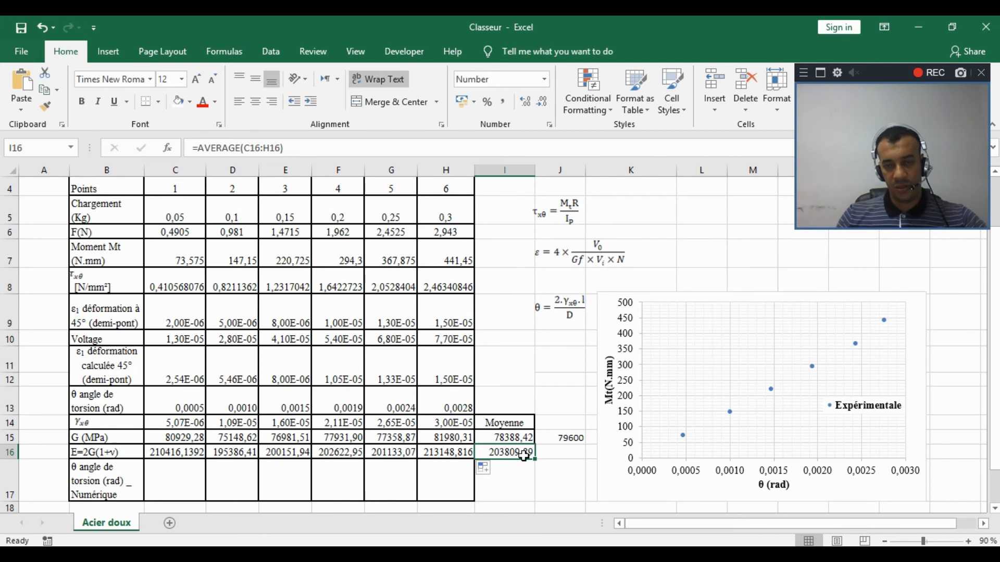
{"action": "left_click", "coordinate": [372, 553]}
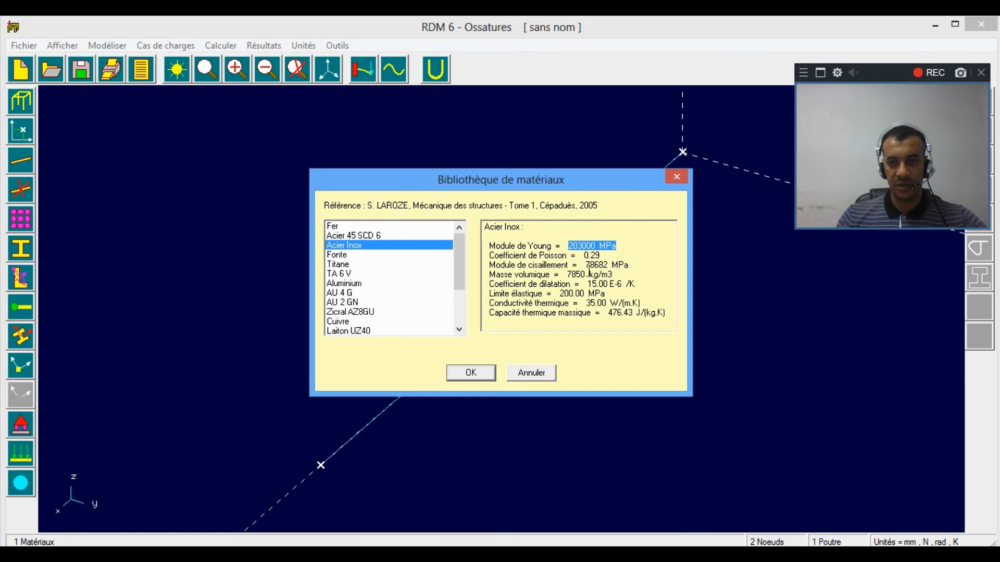
{"action": "left_click_drag", "start_coordinate": [586, 265], "coordinate": [633, 266]}
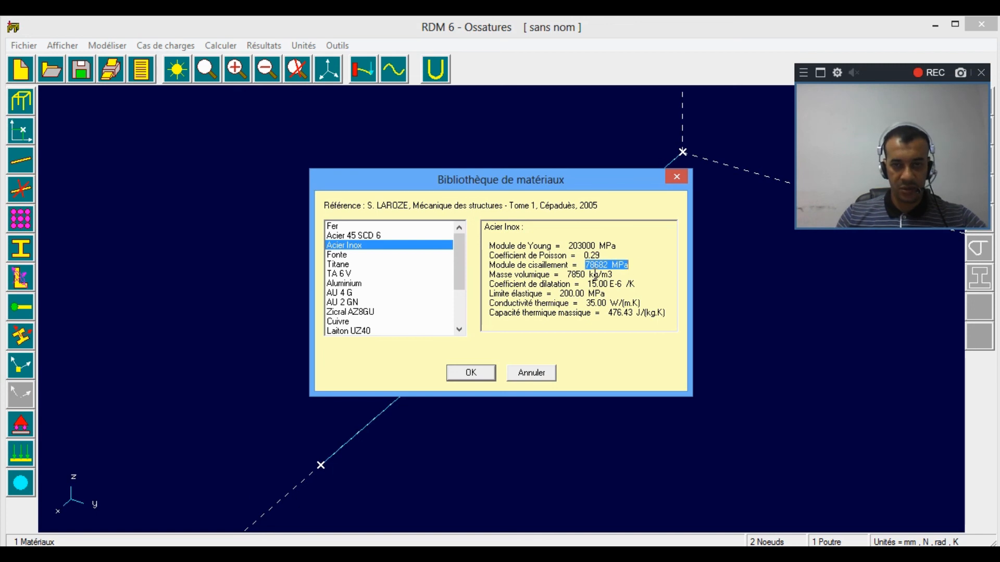
{"action": "key", "text": "alt+Tab"}
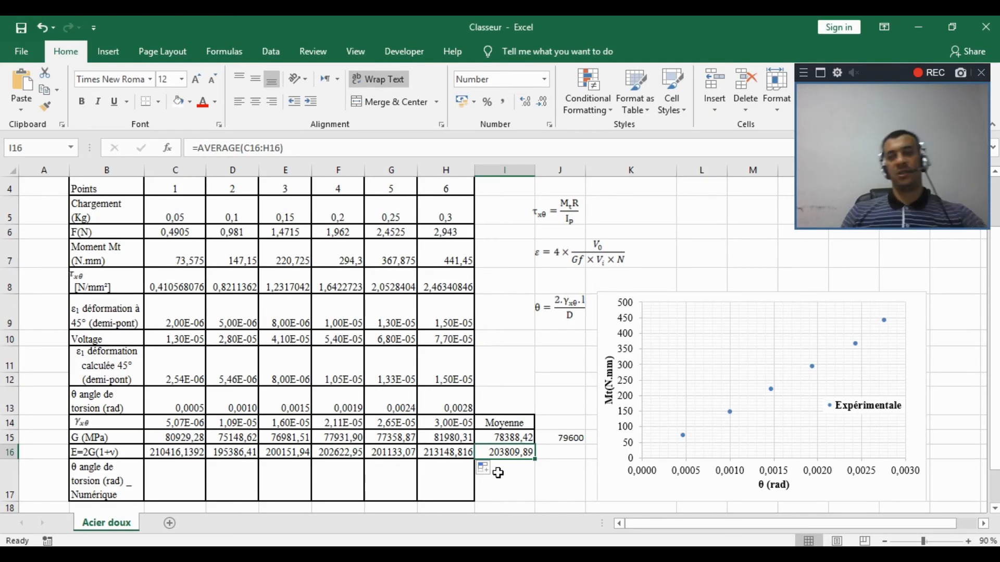
{"action": "left_click", "coordinate": [559, 466]}
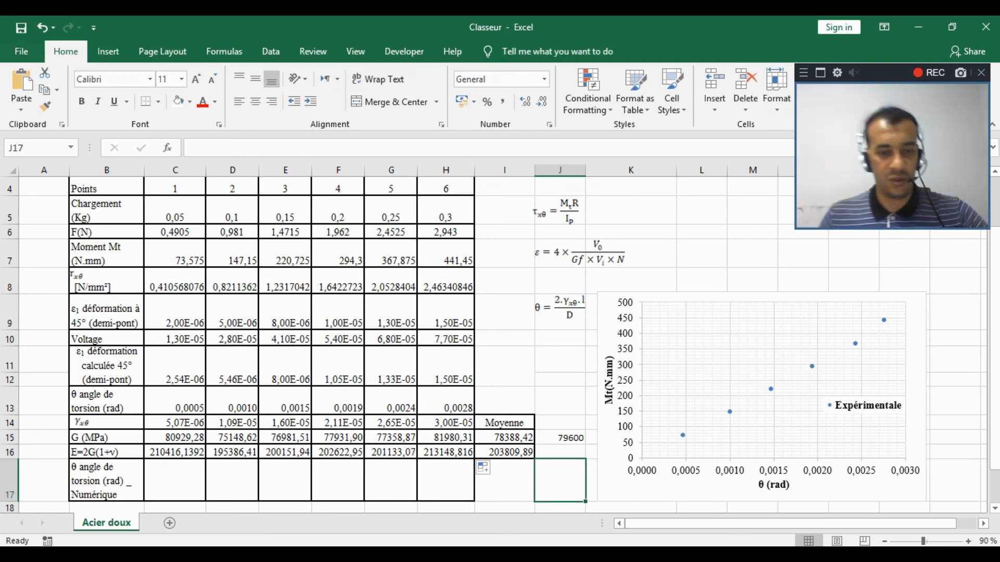
{"action": "key", "text": "alt+Tab"}
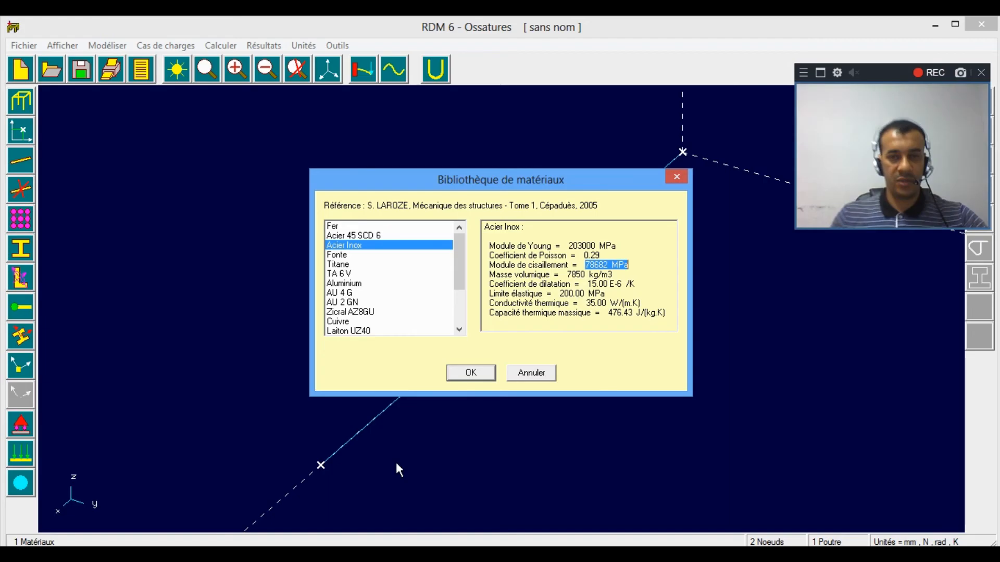
{"action": "left_click", "coordinate": [483, 375]}
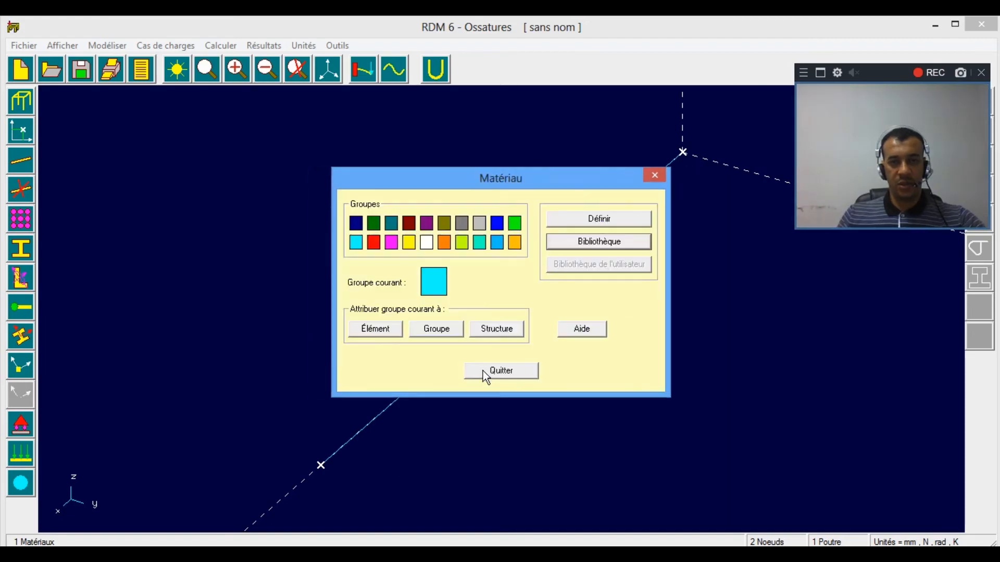
Step: Review the Acier Inox property definition for the current material group, accept it and finish the material setup
{"action": "left_click", "coordinate": [598, 221]}
{"action": "left_click", "coordinate": [478, 340]}
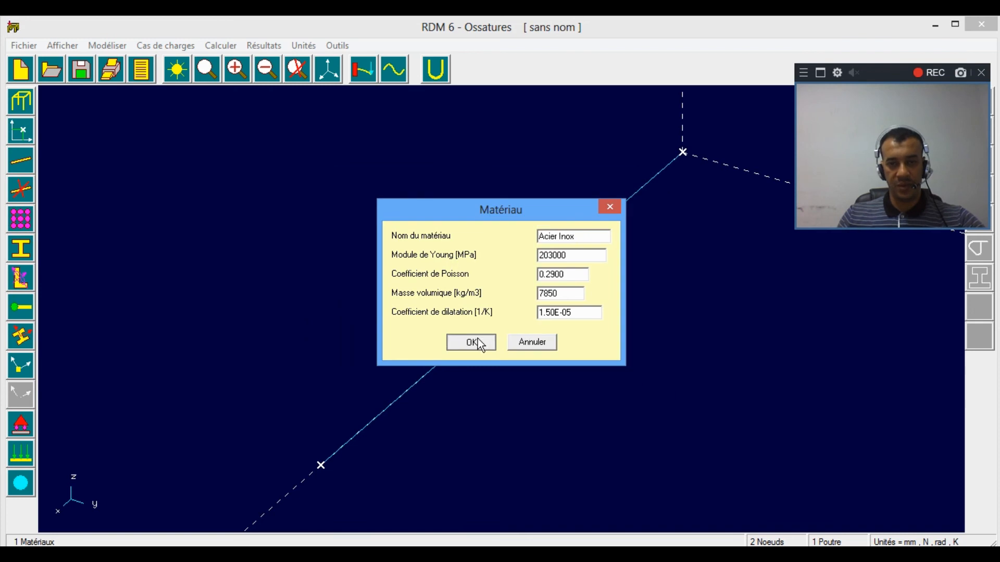
{"action": "left_click", "coordinate": [501, 371]}
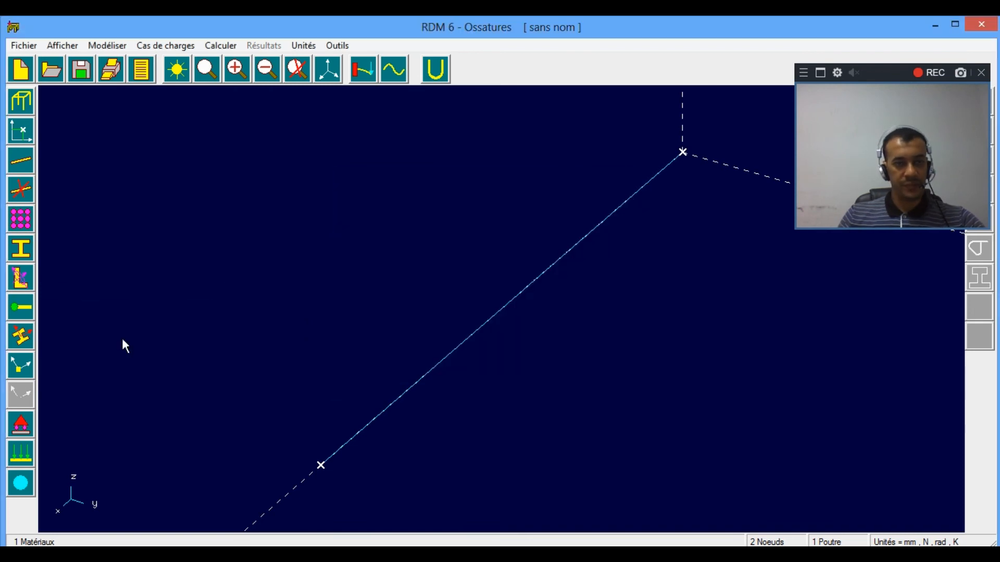
Step: Choose a parametric solid round cross-section for the bar's section group 11
{"action": "left_click", "coordinate": [20, 249]}
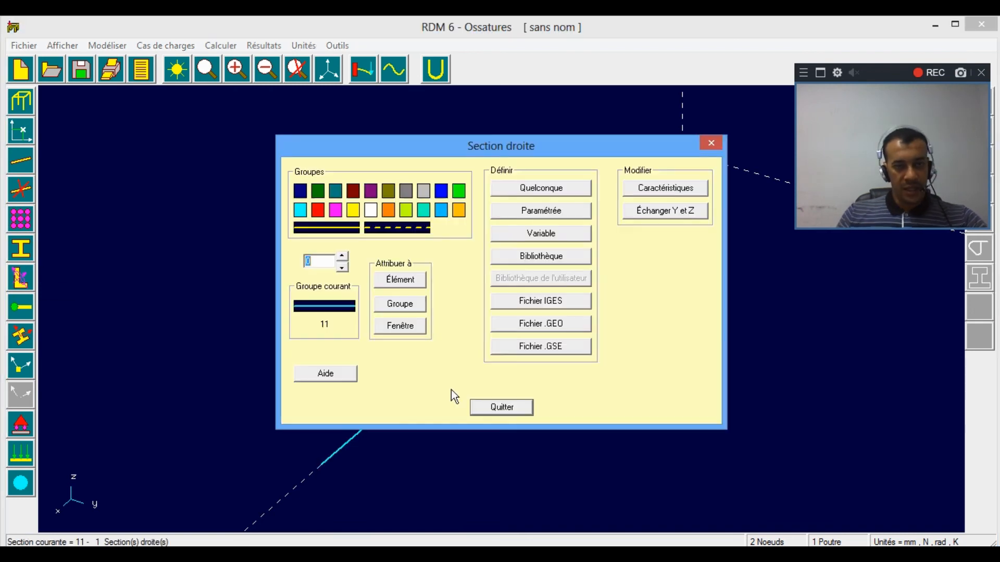
{"action": "left_click", "coordinate": [544, 218]}
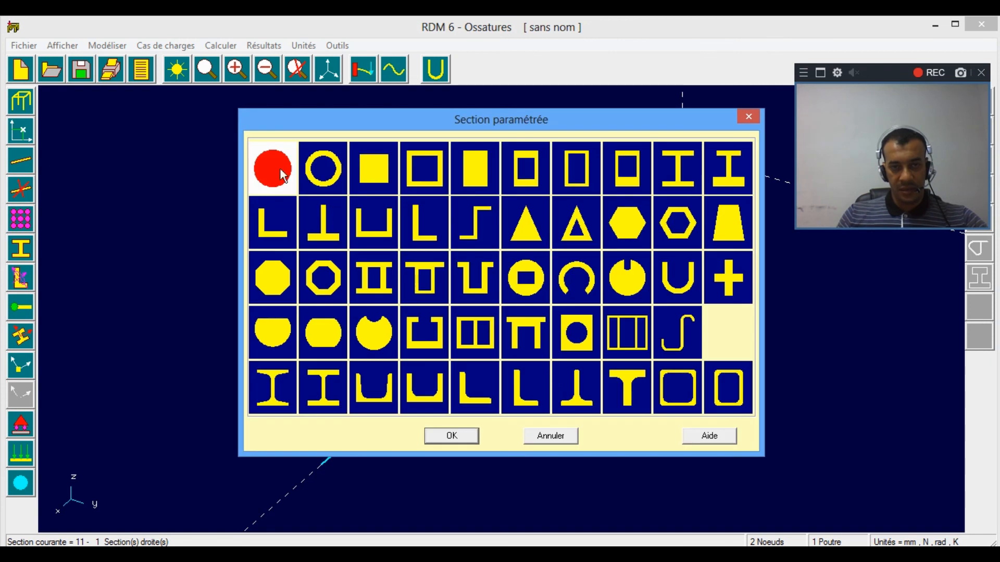
{"action": "left_click", "coordinate": [451, 436]}
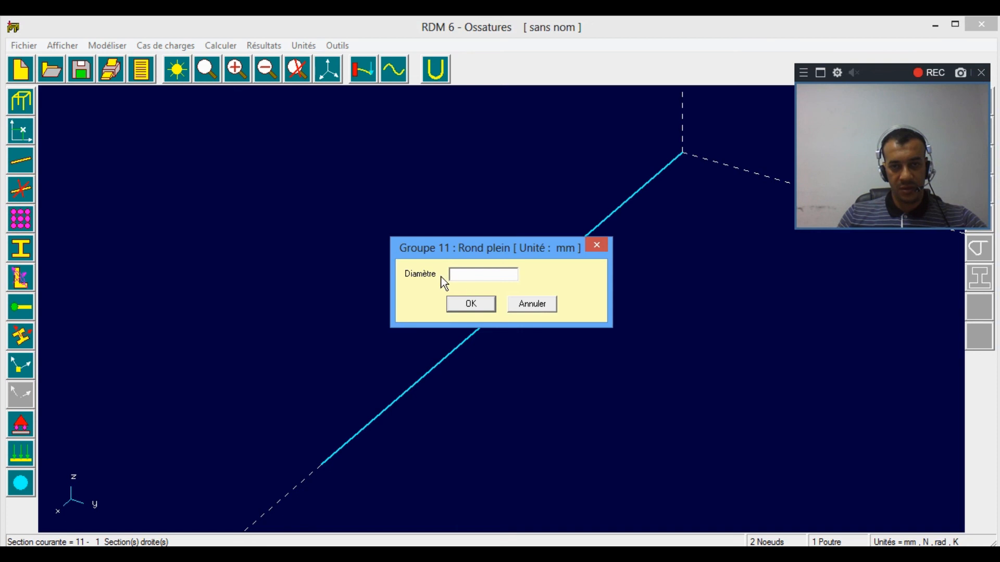
Step: Look up the bar diameter D in the Excel workbook and set the round section's diameter to 9.7 mm in RDM 6
{"action": "key", "text": "alt+Tab"}
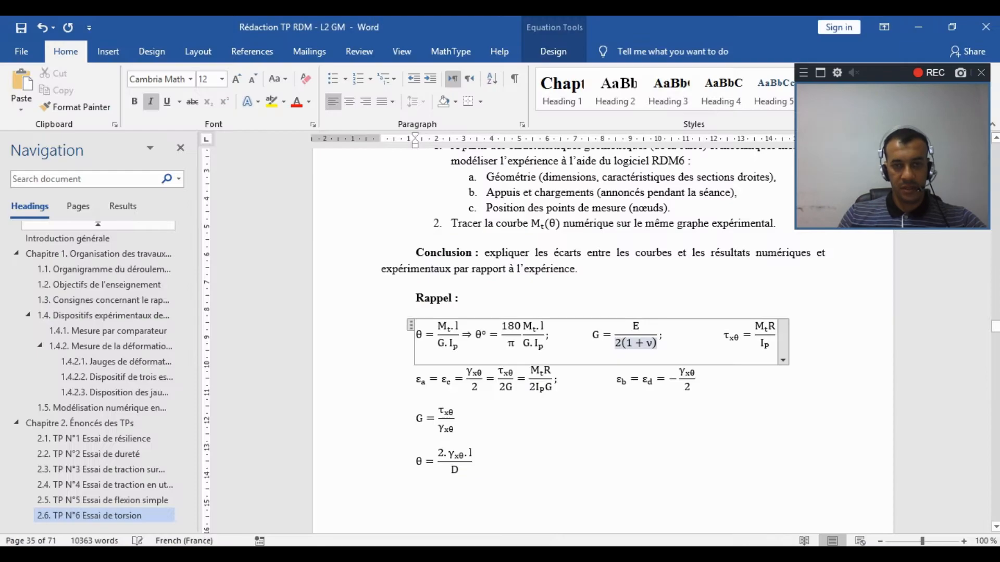
{"action": "key", "text": "alt+Tab"}
{"action": "key", "text": "alt+Tab"}
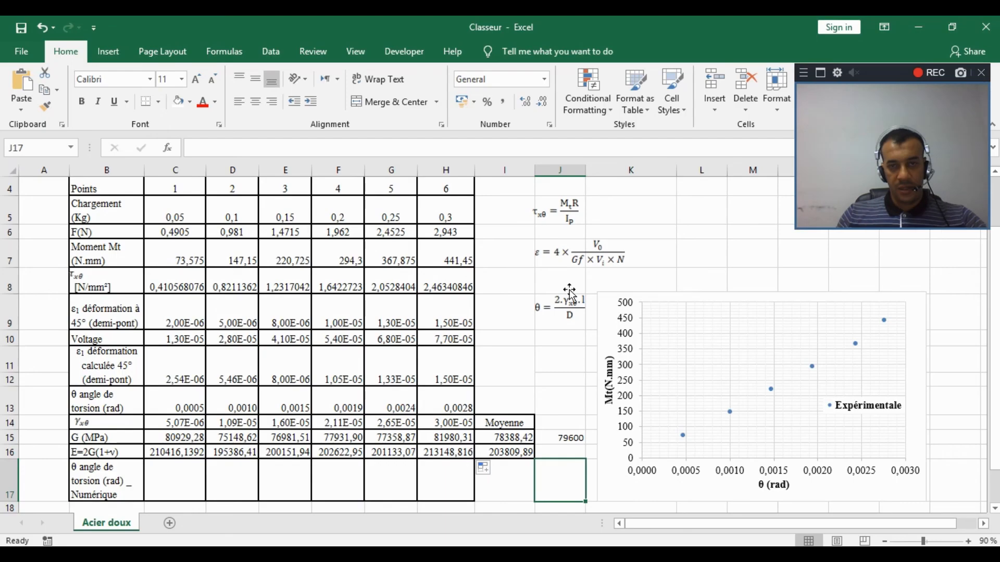
{"action": "scroll", "coordinate": [477, 264], "scroll_direction": "up", "scroll_amount": 1}
{"action": "left_click", "coordinate": [458, 255]}
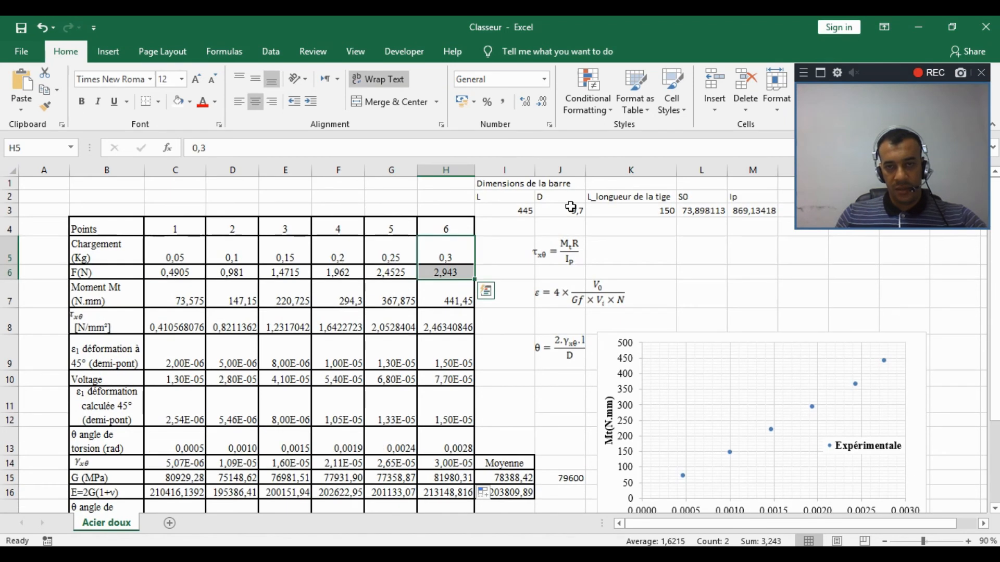
{"action": "left_click", "coordinate": [560, 211]}
{"action": "key", "text": "alt+Tab"}
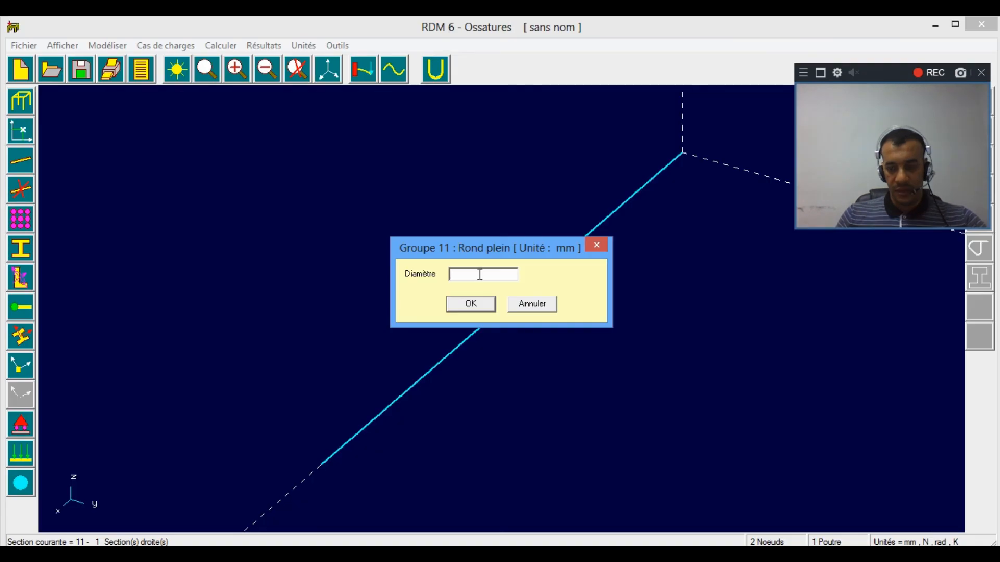
{"action": "type", "text": "9.7"}
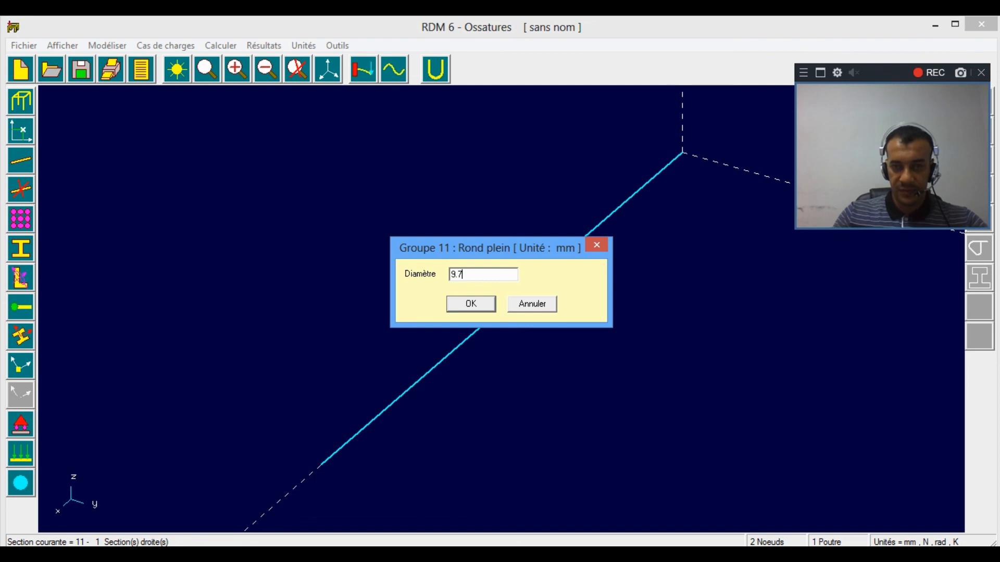
{"action": "left_click", "coordinate": [472, 305]}
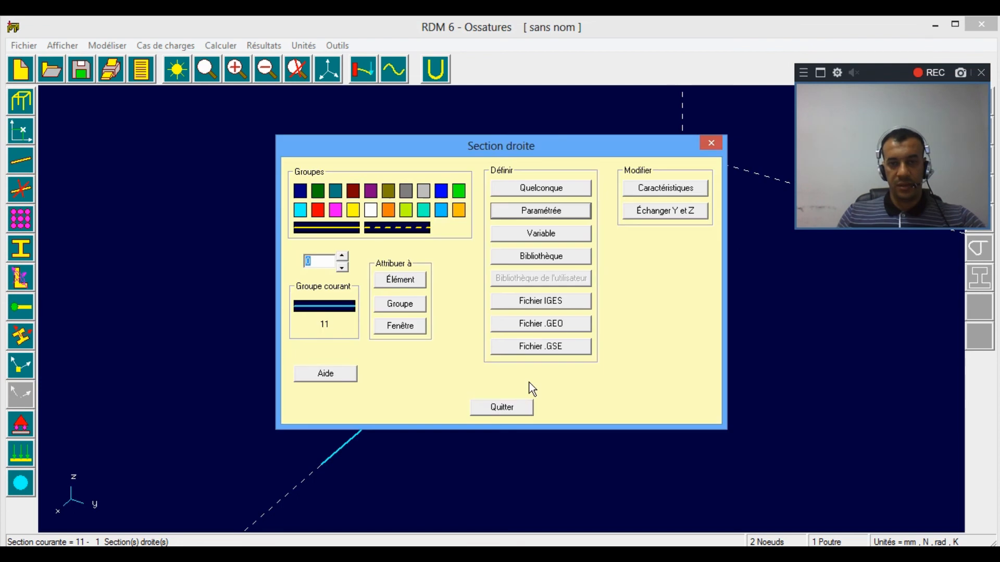
{"action": "left_click", "coordinate": [514, 408]}
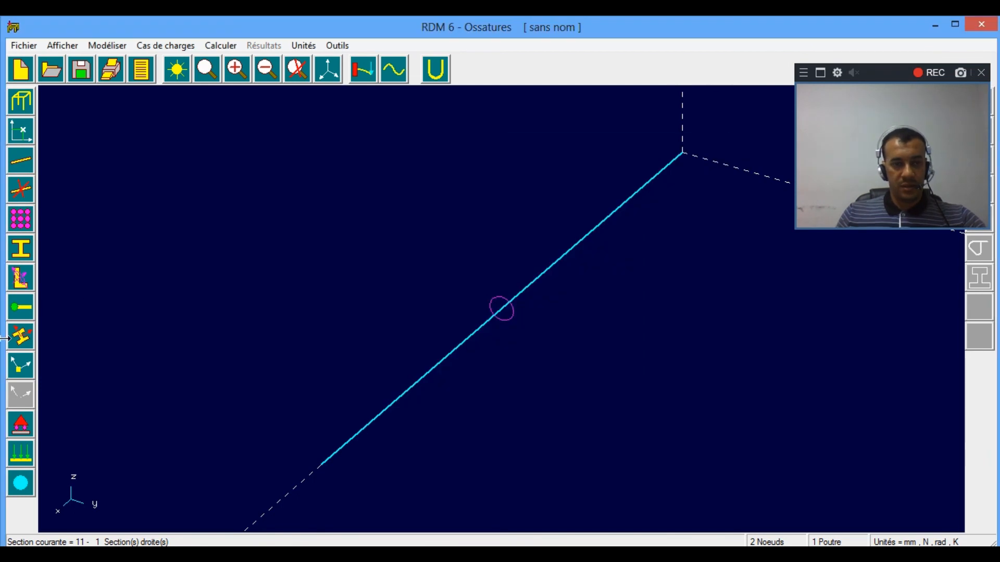
Step: Add a fixed support to node 1, at the origin end of the bar
{"action": "left_click", "coordinate": [24, 423]}
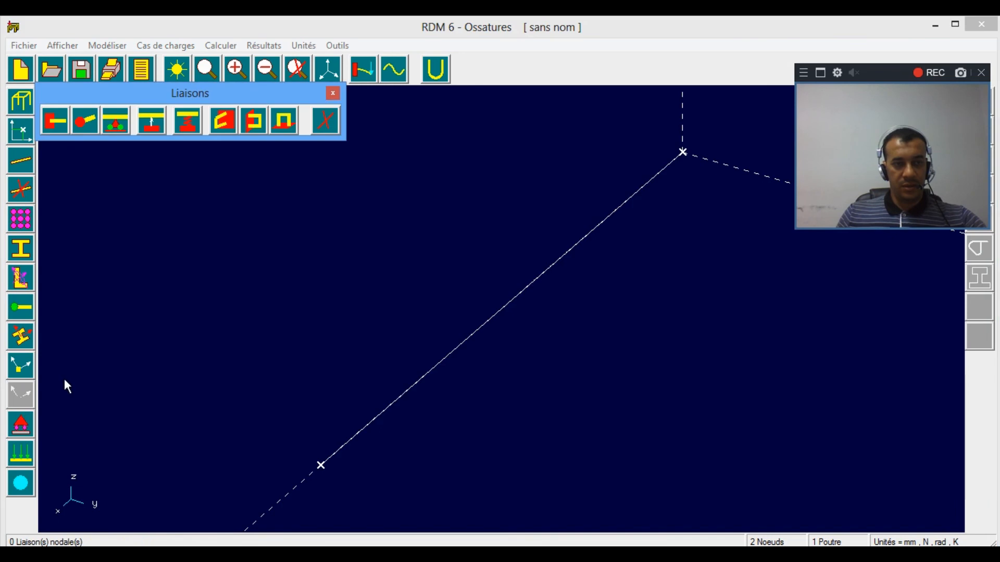
{"action": "left_click", "coordinate": [52, 122]}
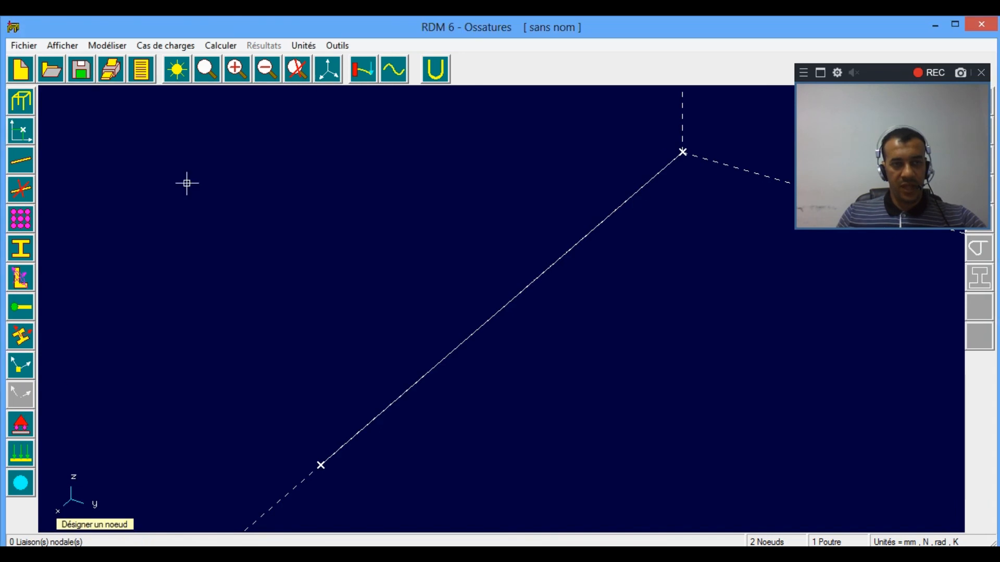
{"action": "left_click", "coordinate": [684, 153]}
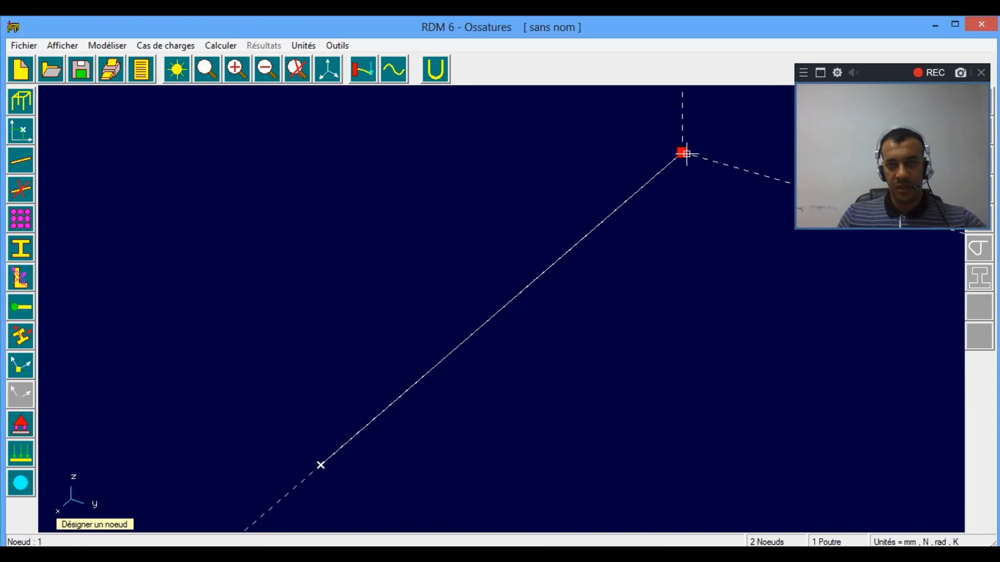
Step: In load case 1, apply a nodal couple of Mx 73.575, My 0 and Mz 0 N.mm at the bar's free end, node 2
{"action": "left_click", "coordinate": [21, 454]}
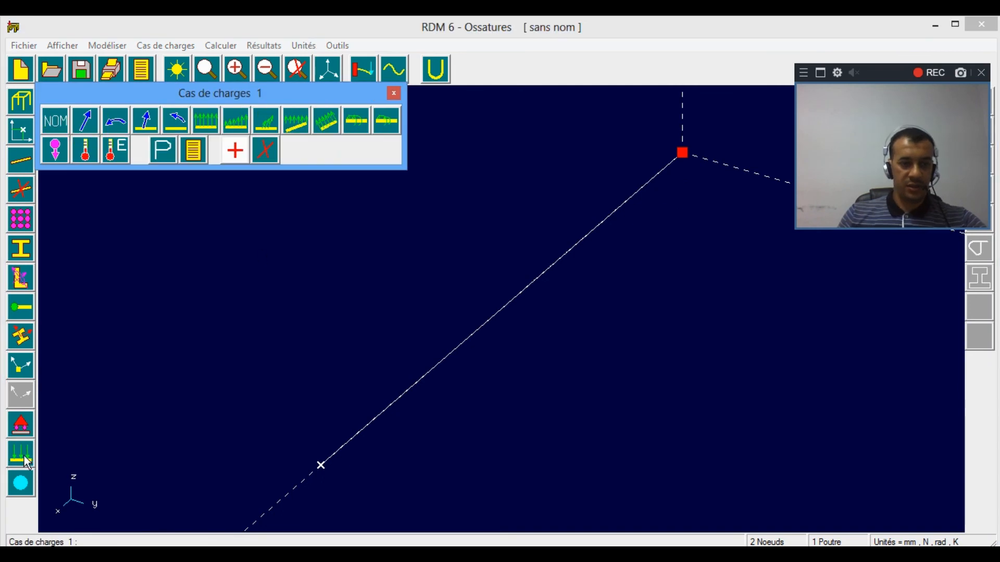
{"action": "left_click", "coordinate": [114, 127]}
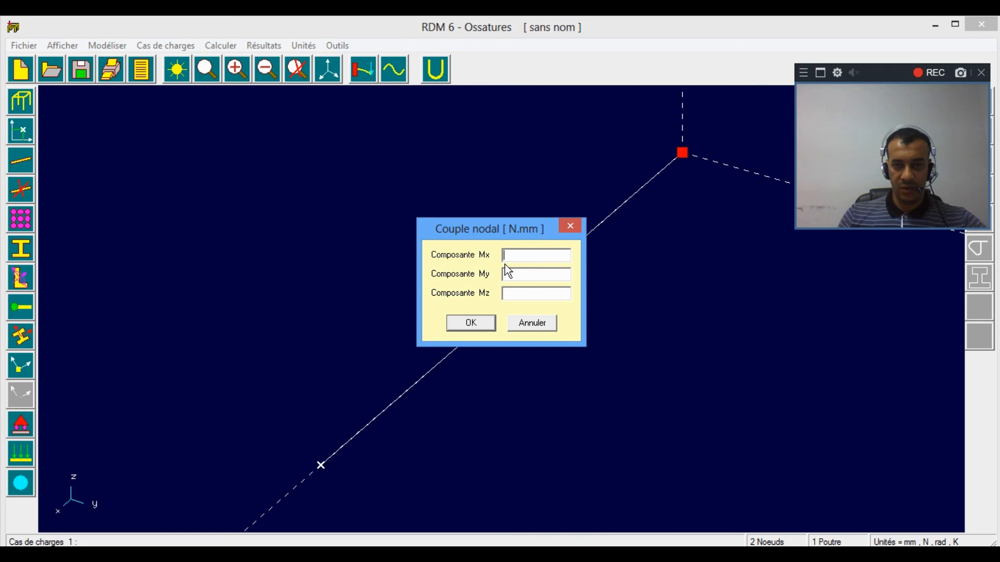
{"action": "left_click", "coordinate": [521, 276]}
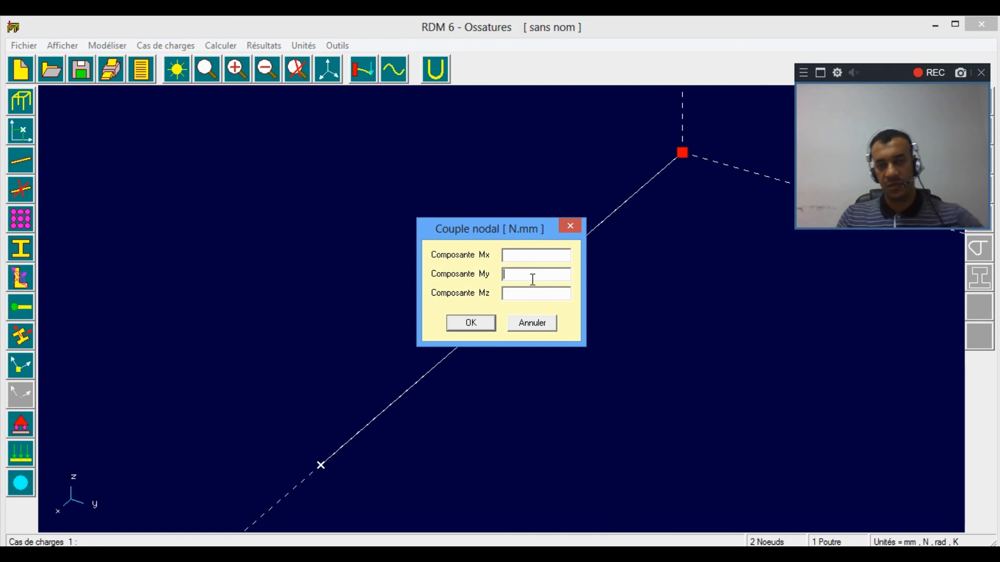
{"action": "type", "text": "0"}
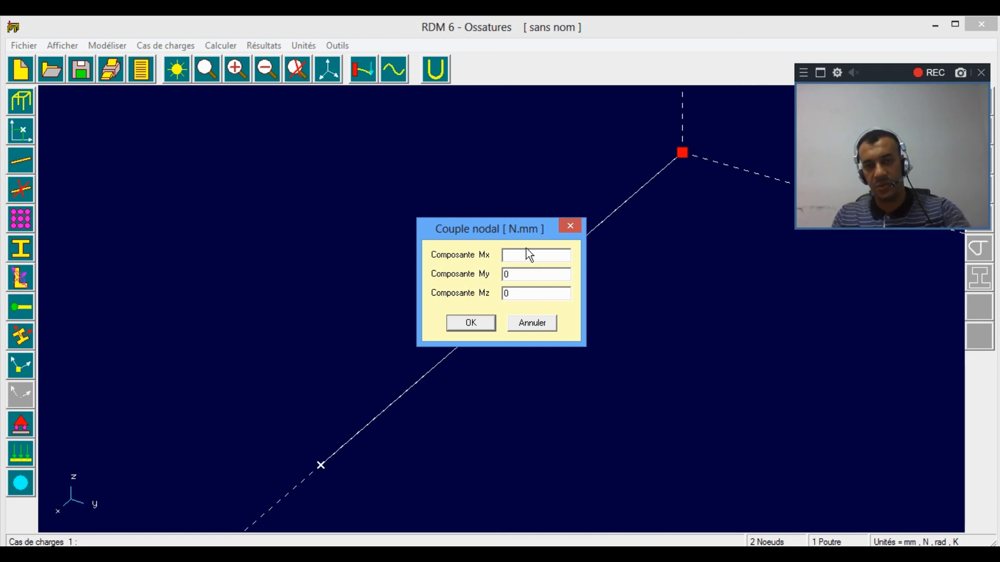
{"action": "left_click", "coordinate": [524, 256]}
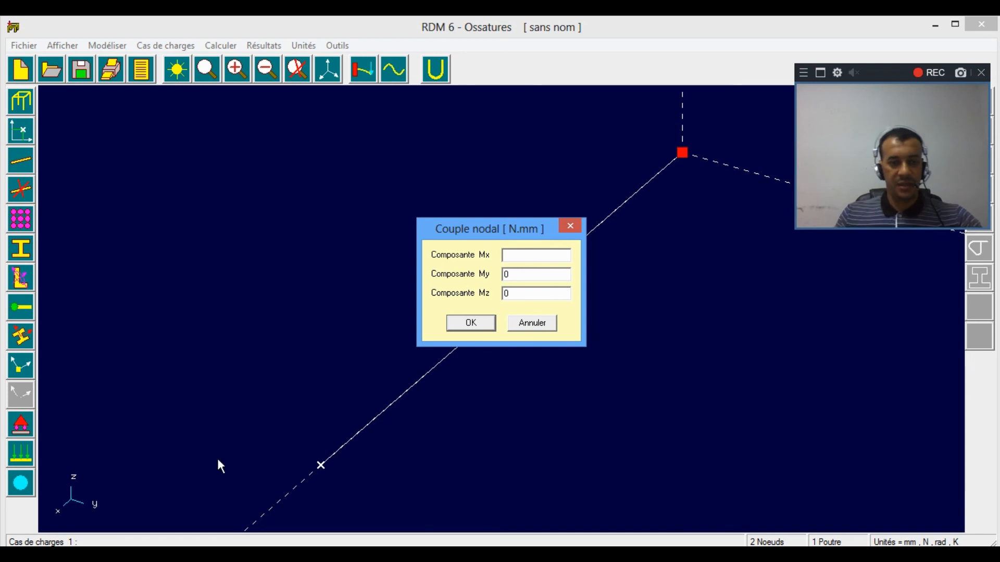
{"action": "left_click", "coordinate": [151, 555]}
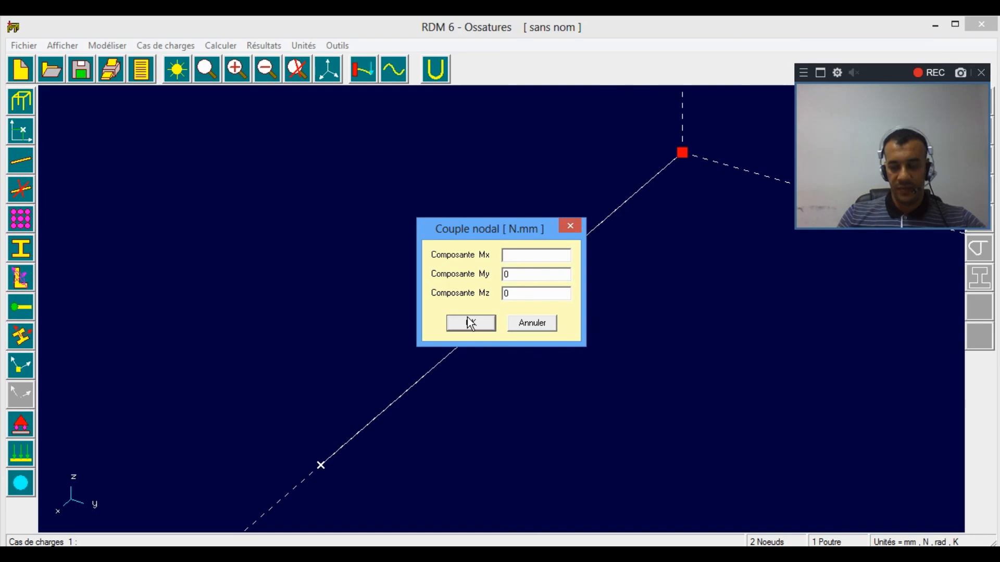
{"action": "type", "text": "7"}
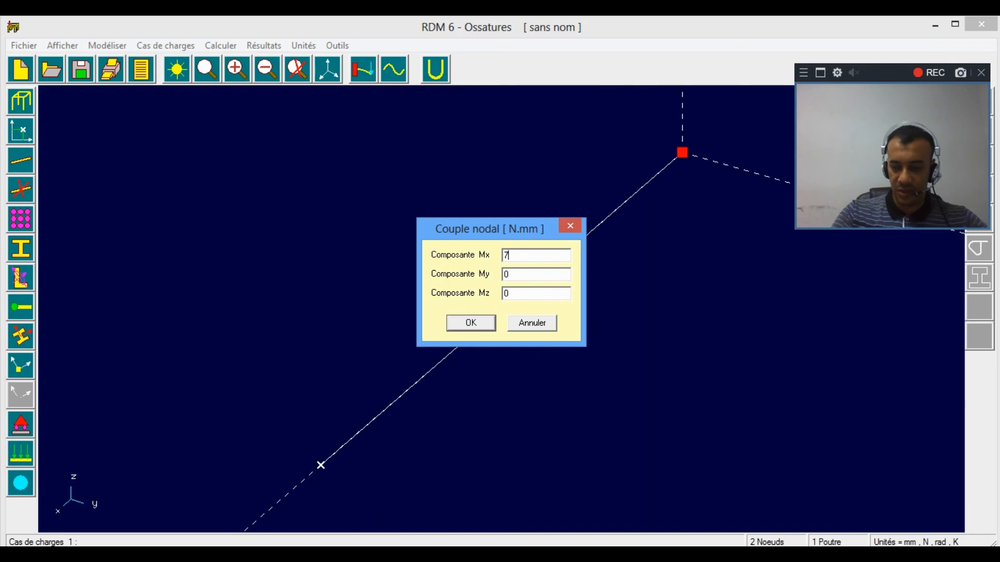
{"action": "type", "text": "3.575"}
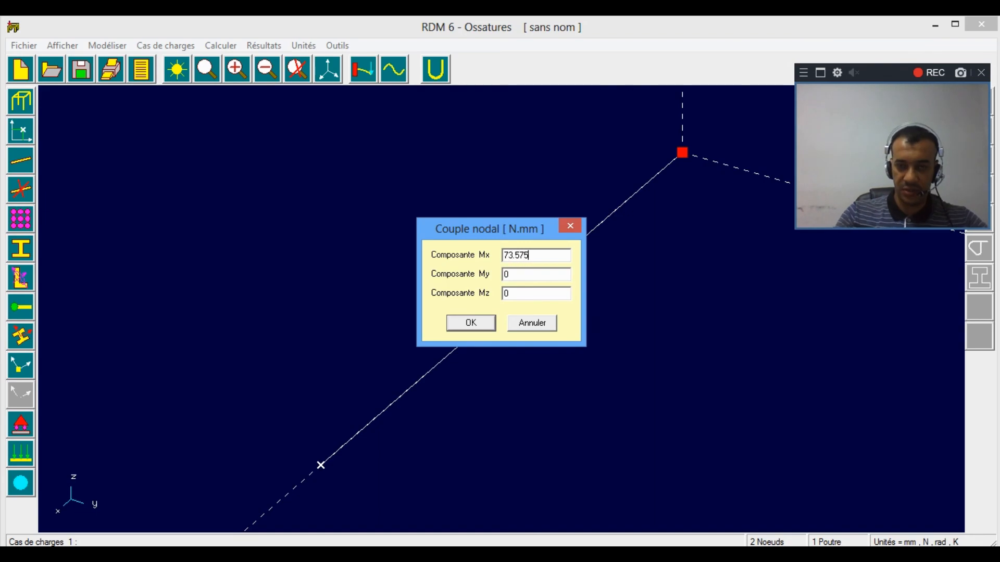
{"action": "left_click", "coordinate": [471, 323]}
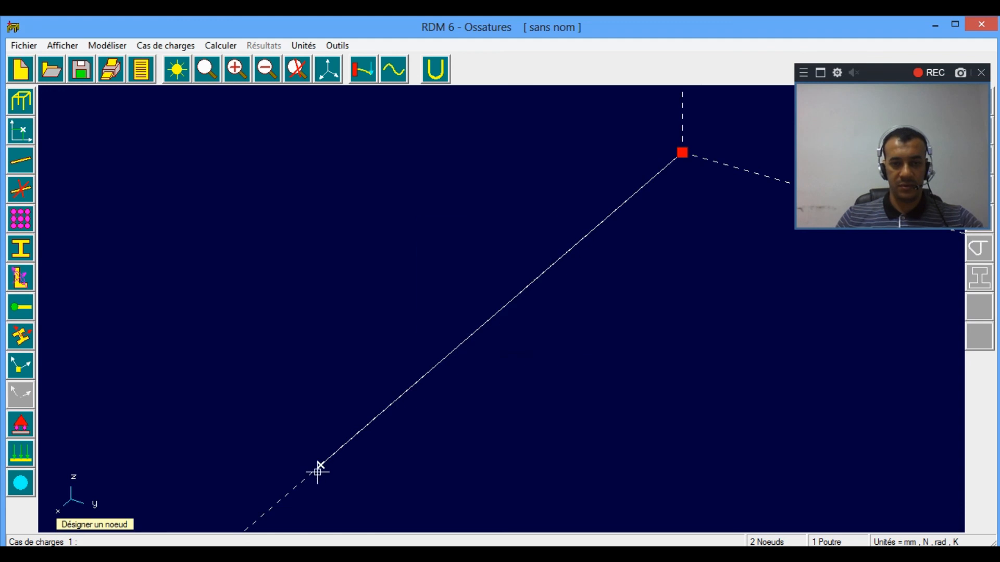
{"action": "right_click", "coordinate": [240, 400]}
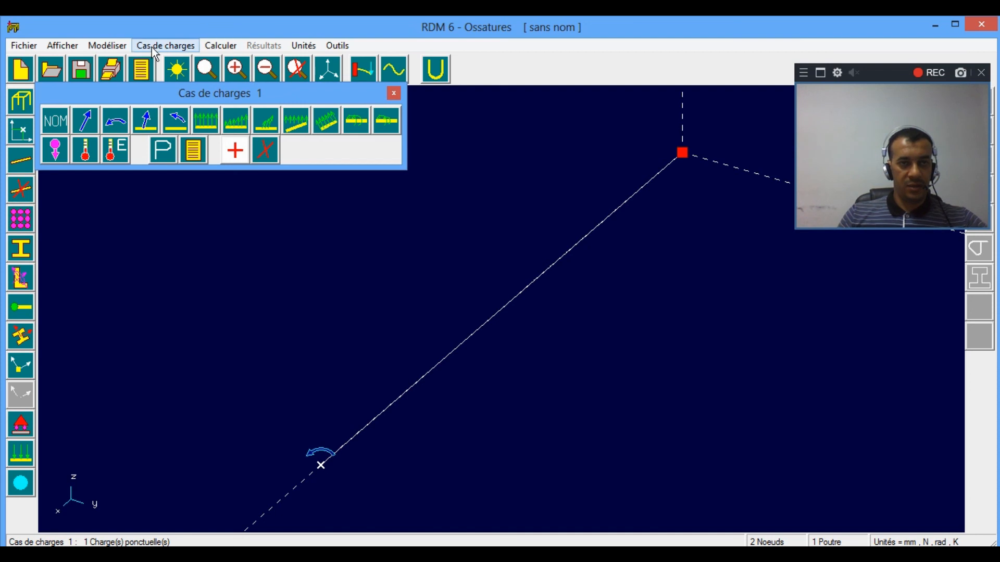
Step: Add a second load case, look up the point 2 moment Mt in Excel, and return to RDM 6
{"action": "left_click", "coordinate": [164, 47]}
{"action": "left_click", "coordinate": [214, 80]}
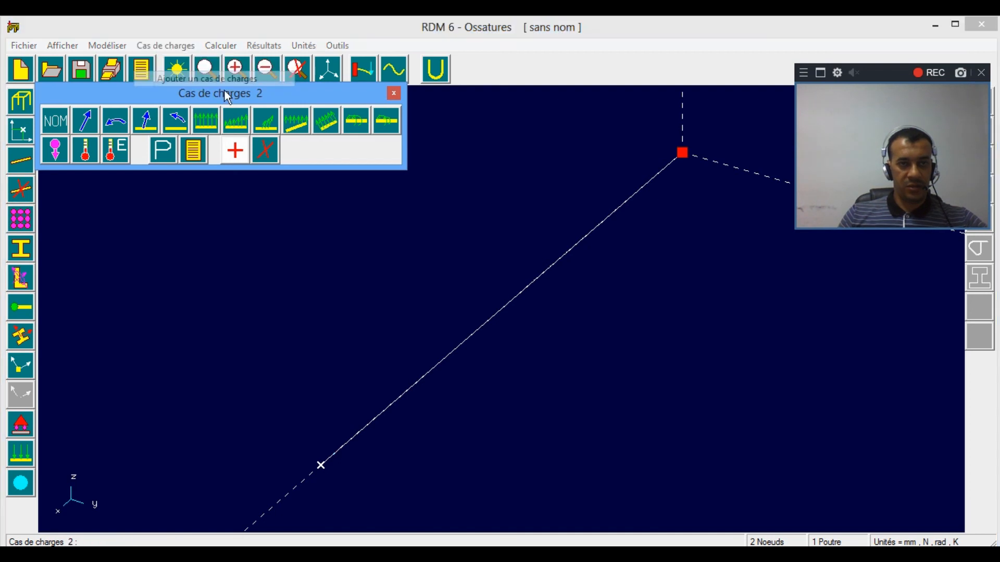
{"action": "left_click", "coordinate": [260, 553]}
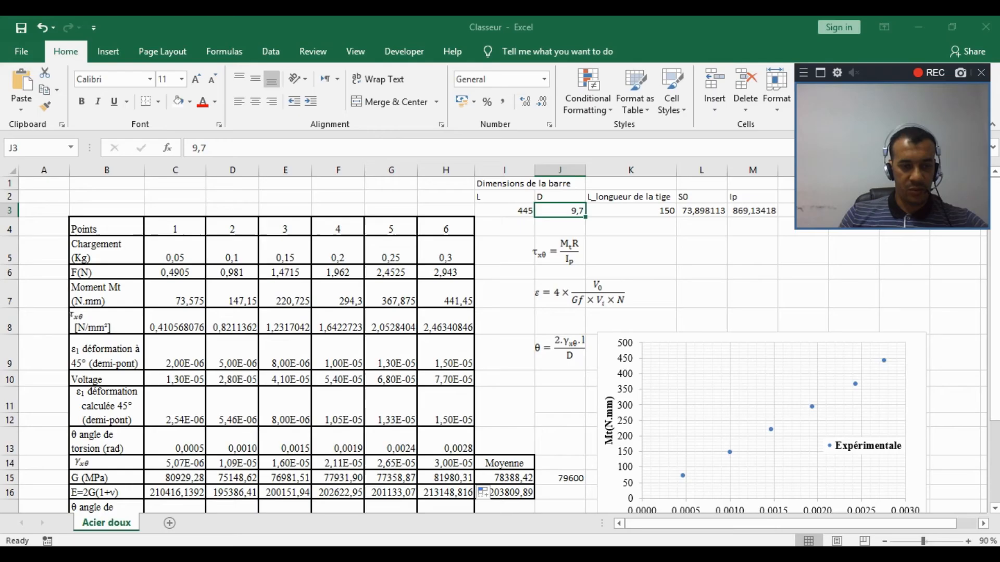
{"action": "left_click", "coordinate": [232, 292]}
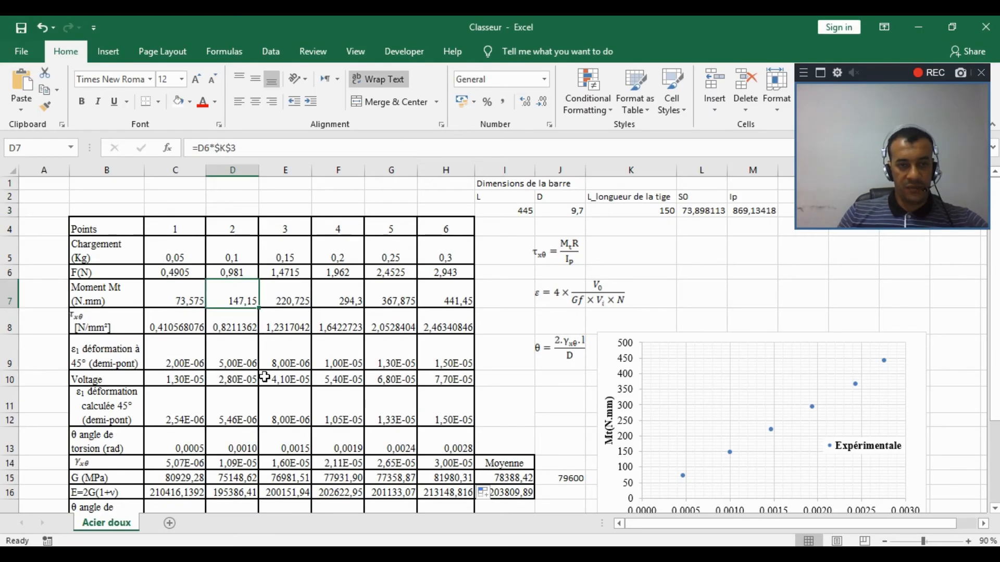
{"action": "left_click", "coordinate": [294, 554]}
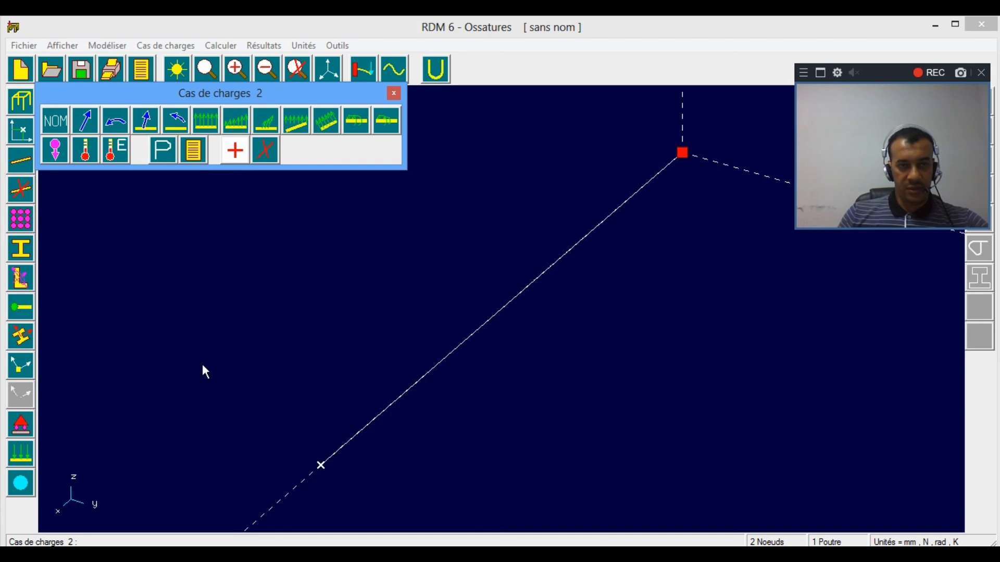
Step: In load case 2, apply a nodal couple of Mx 147.15, My 0 and Mz 0 N.mm at the free-end node
{"action": "left_click", "coordinate": [116, 123]}
{"action": "type", "text": "147.15"}
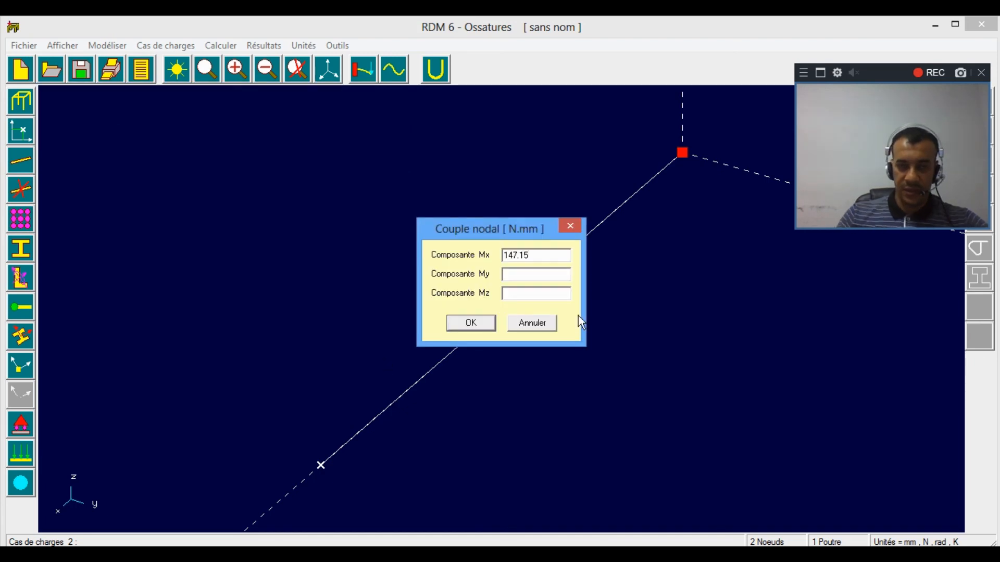
{"action": "type", "text": "0"}
{"action": "key", "text": "Tab"}
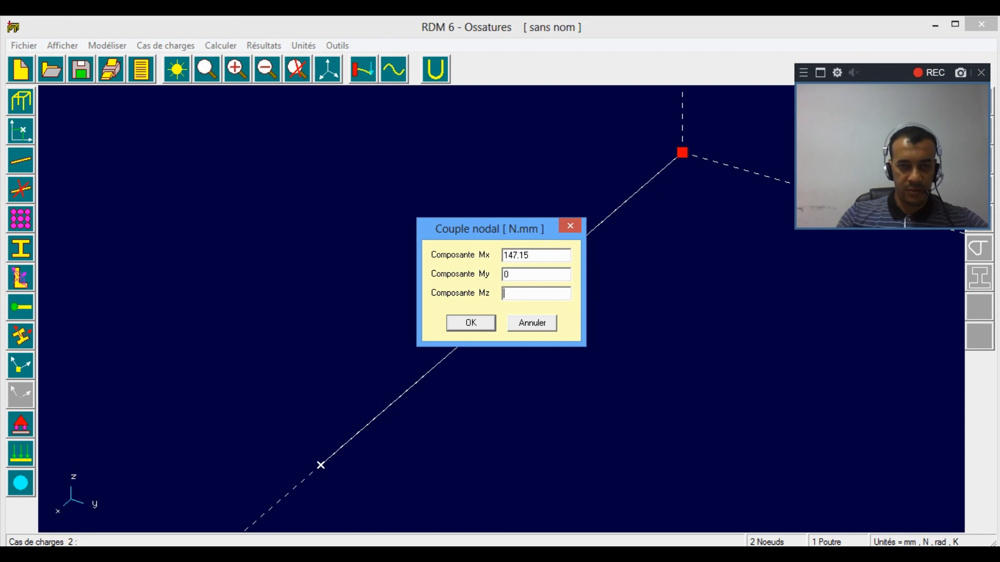
{"action": "type", "text": "0"}
{"action": "left_click", "coordinate": [468, 323]}
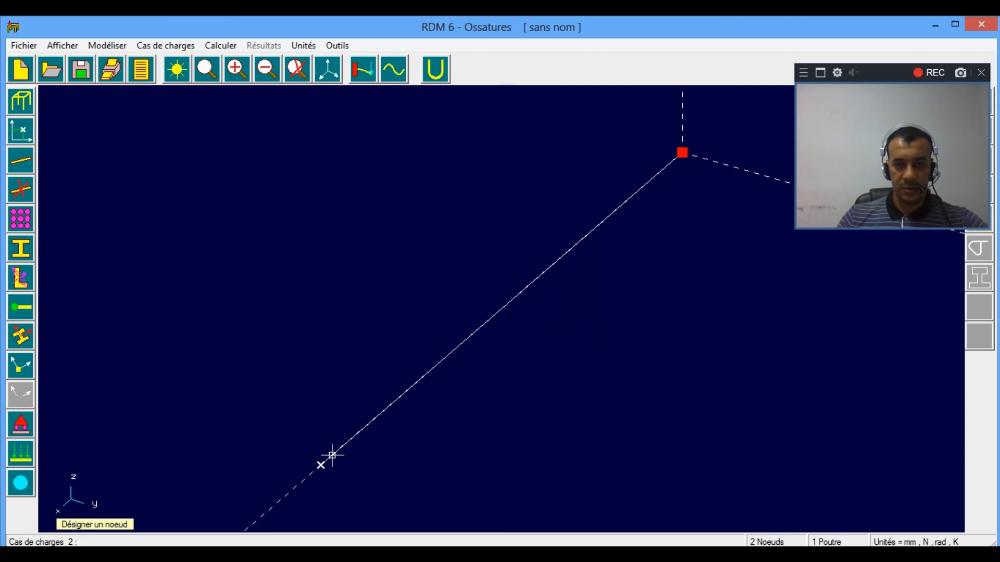
{"action": "left_click", "coordinate": [321, 468]}
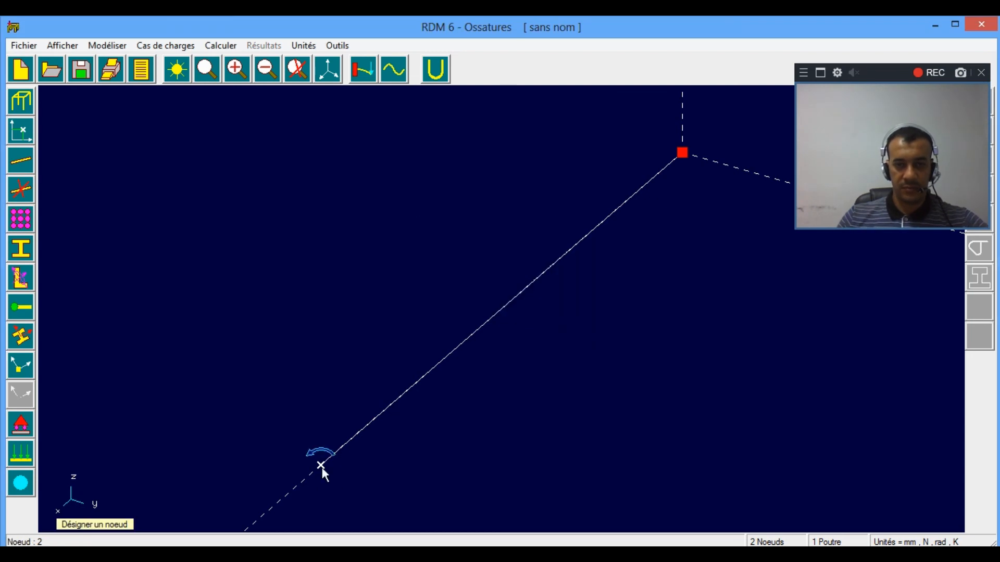
{"action": "right_click", "coordinate": [203, 332]}
Step: Add a third load case, enter a nodal couple Mx of 220.725 N.mm, and check it against the point 3 moment Mt in Excel
{"action": "left_click", "coordinate": [141, 46]}
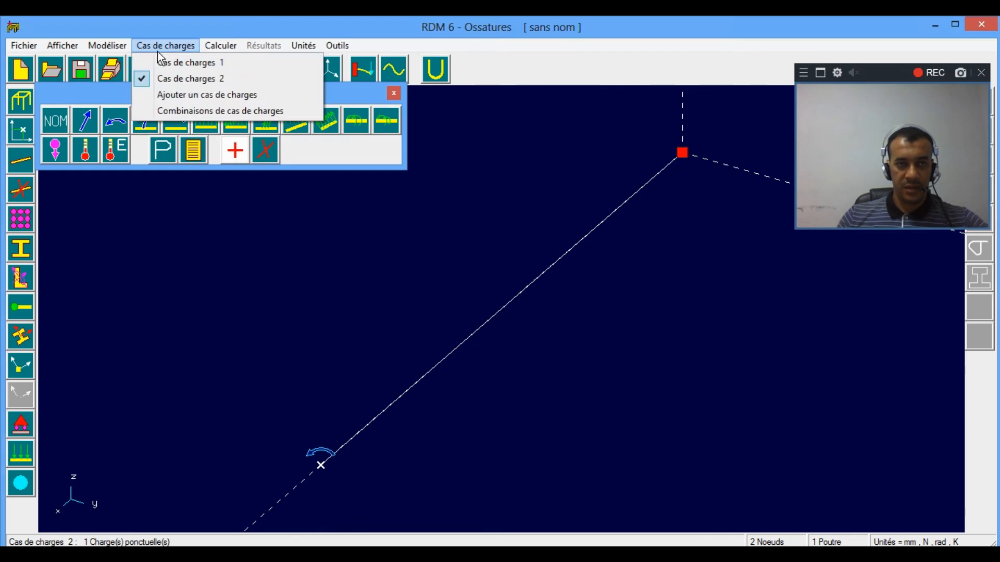
{"action": "left_click", "coordinate": [182, 96]}
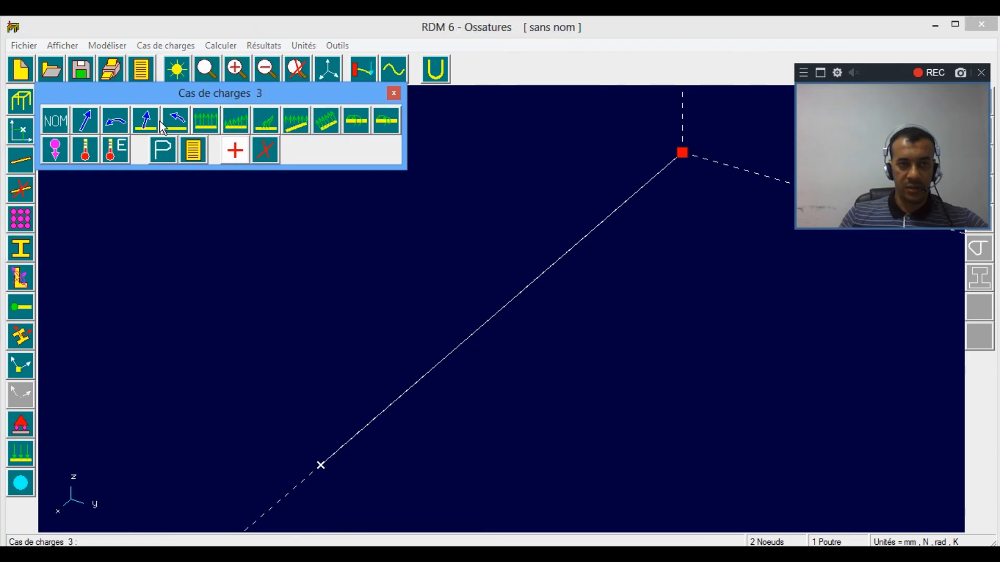
{"action": "left_click", "coordinate": [115, 121]}
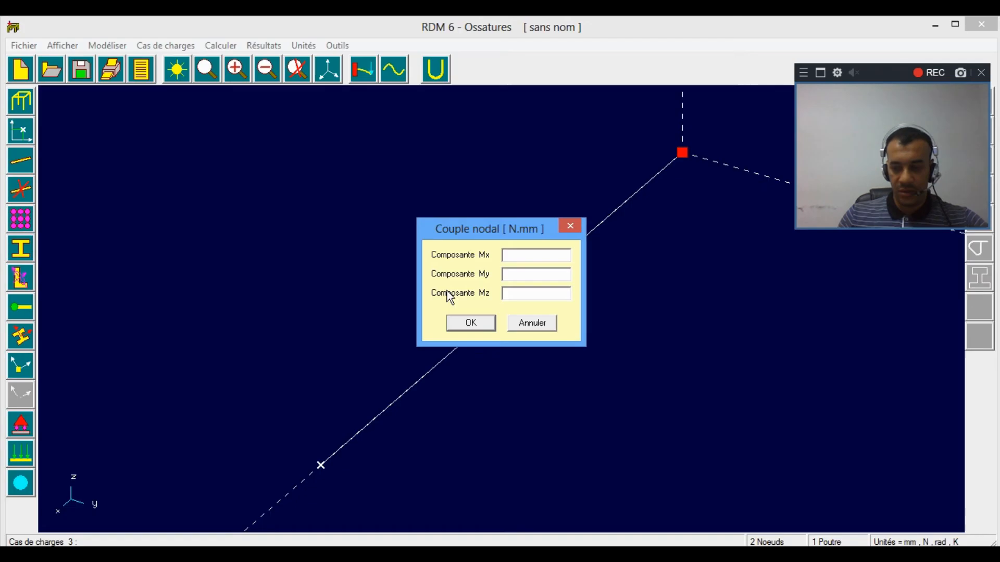
{"action": "type", "text": "2"}
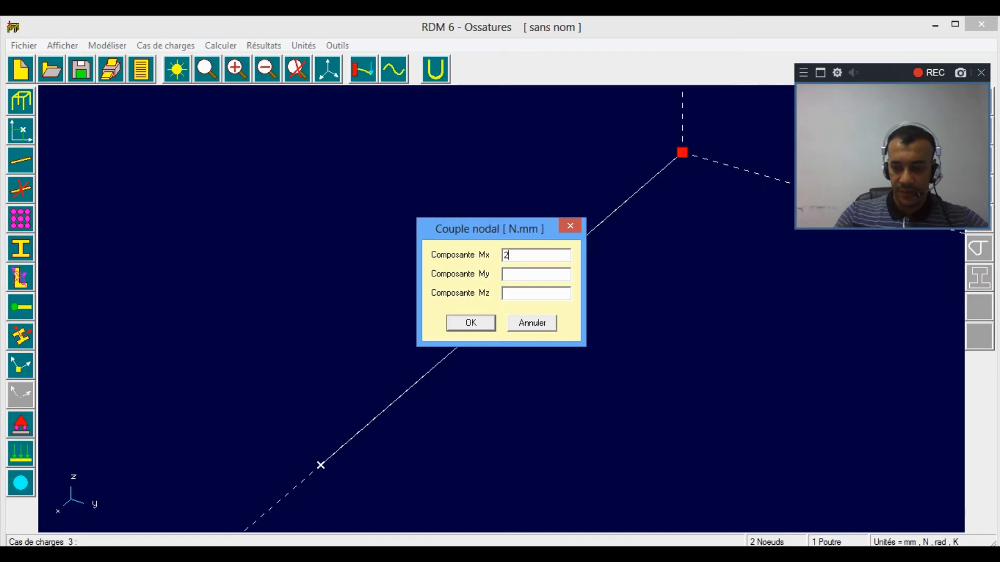
{"action": "type", "text": "20.725"}
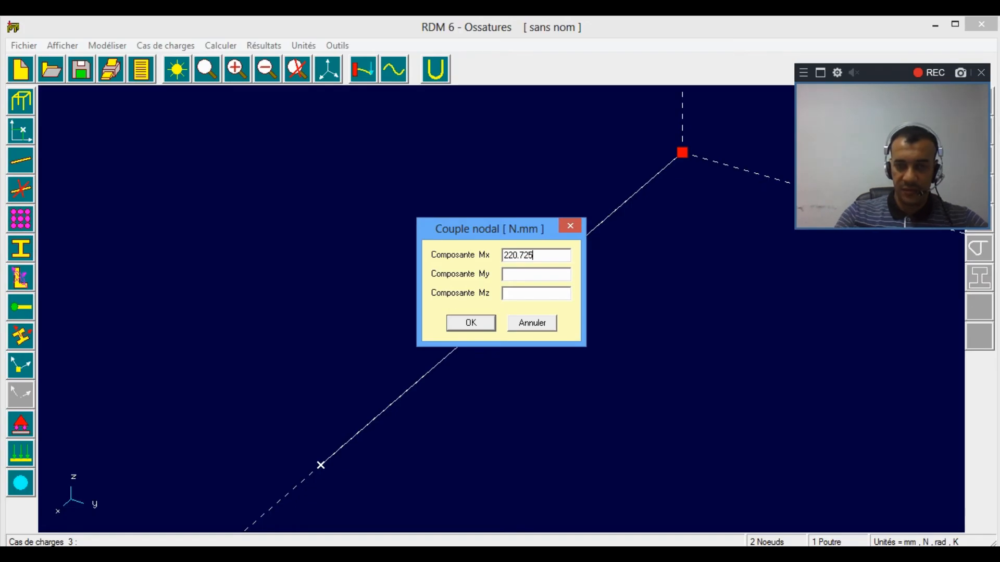
{"action": "key", "text": "alt+Tab"}
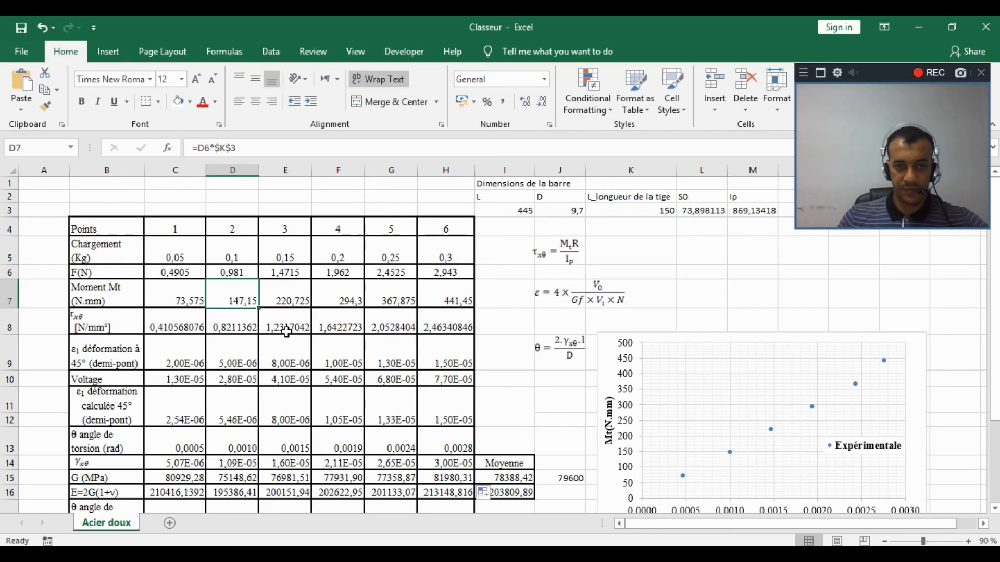
{"action": "left_click", "coordinate": [298, 300]}
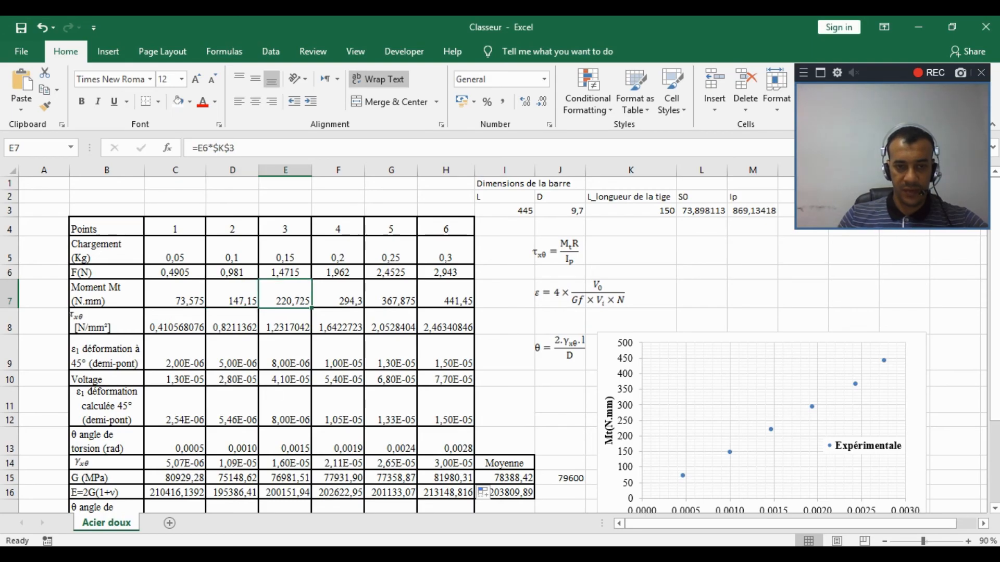
{"action": "key", "text": "alt+Tab"}
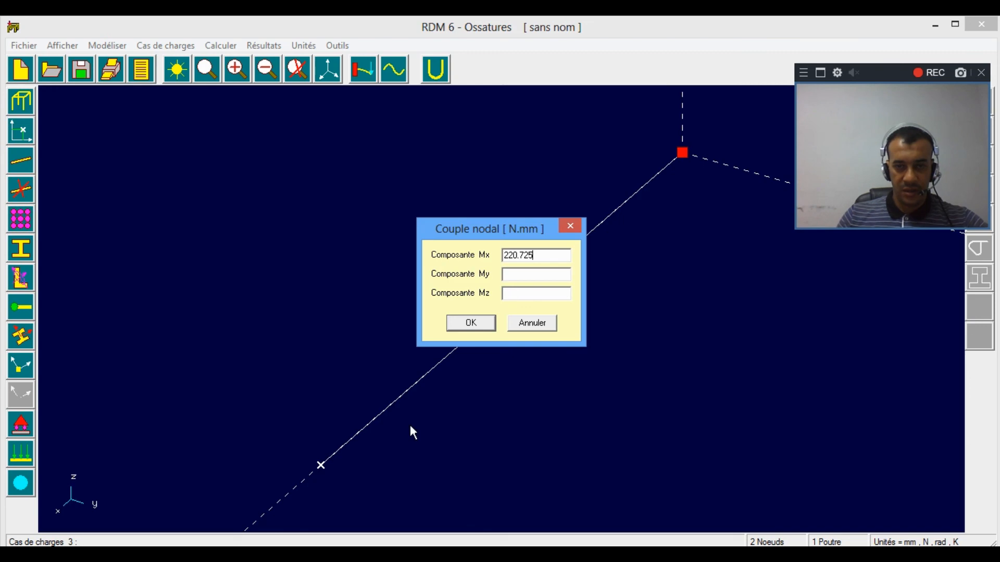
Step: Set the load case 3 couple's My and Mz to 0 and apply it at the bar's free end, node 2
{"action": "left_click", "coordinate": [525, 274]}
{"action": "type", "text": "0"}
{"action": "key", "text": "Tab"}
{"action": "type", "text": "0"}
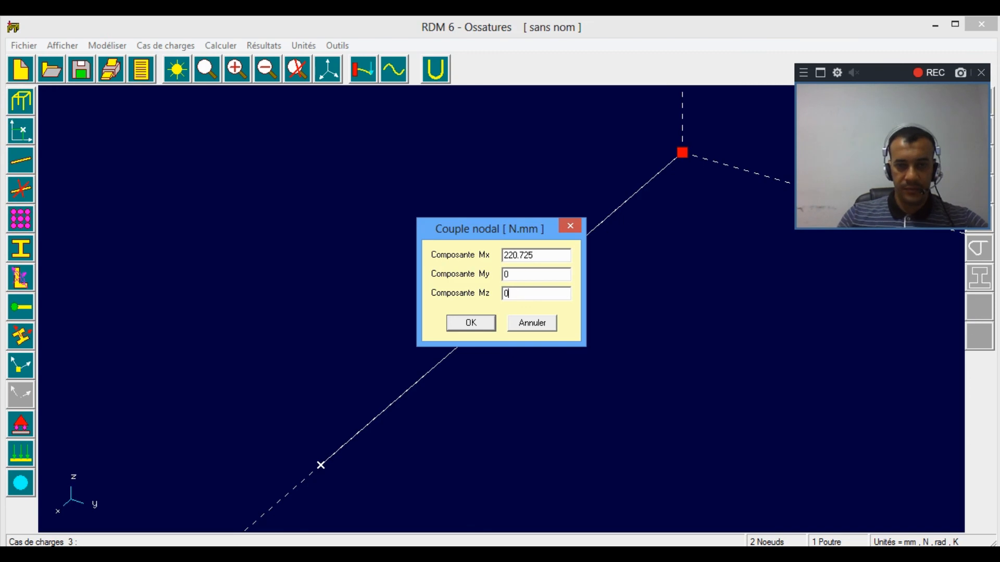
{"action": "left_click", "coordinate": [478, 325]}
{"action": "left_click", "coordinate": [323, 467]}
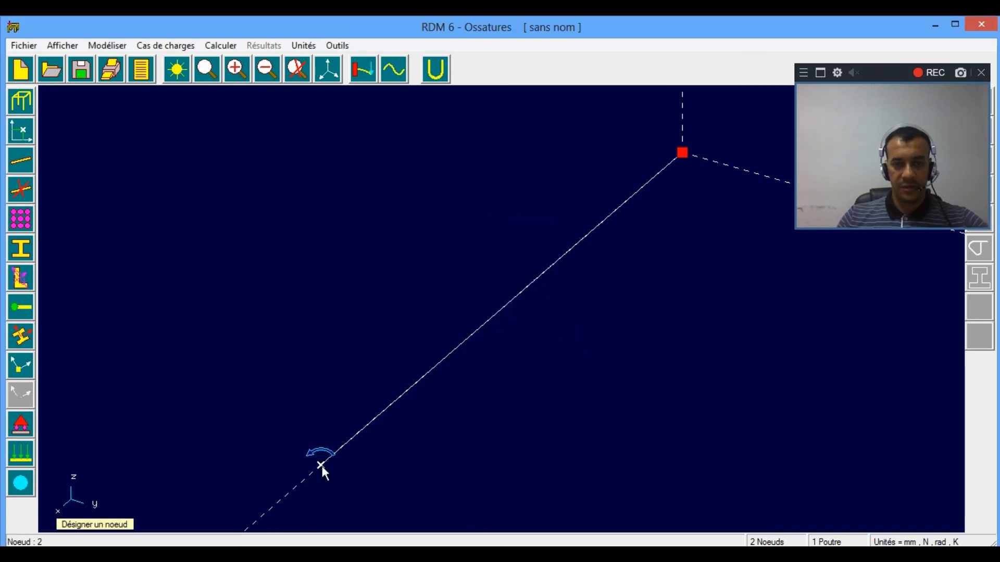
{"action": "right_click", "coordinate": [299, 381]}
Step: Add a fourth load case, start a nodal couple, and look up the point 4 moment Mt in Excel
{"action": "left_click", "coordinate": [156, 46]}
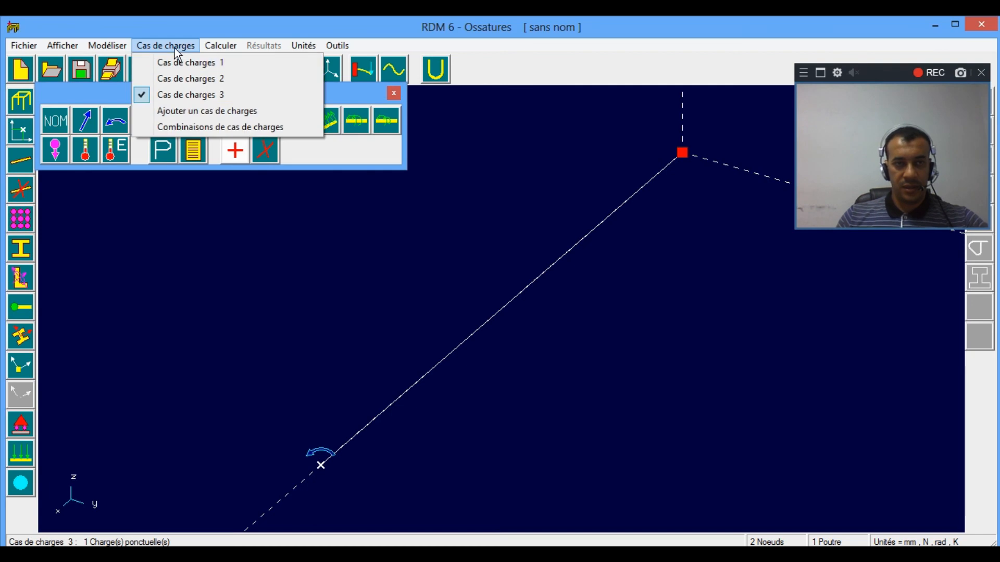
{"action": "left_click", "coordinate": [205, 108]}
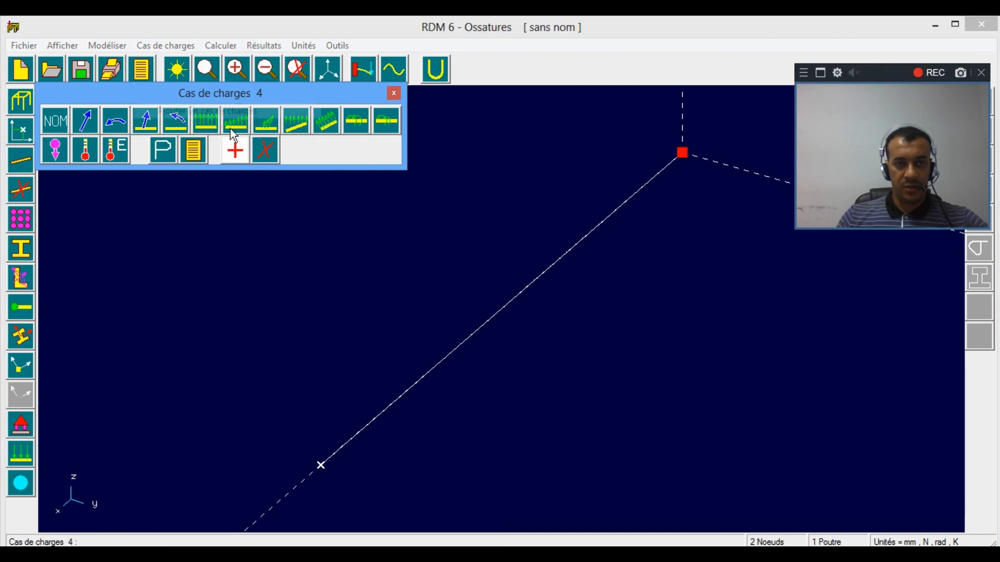
{"action": "left_click", "coordinate": [116, 125]}
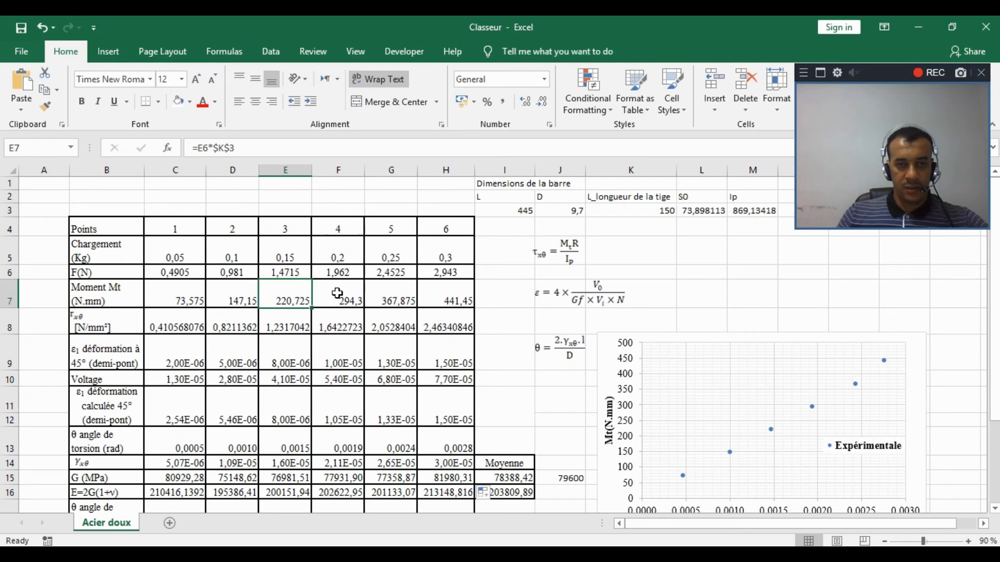
{"action": "left_click", "coordinate": [338, 294]}
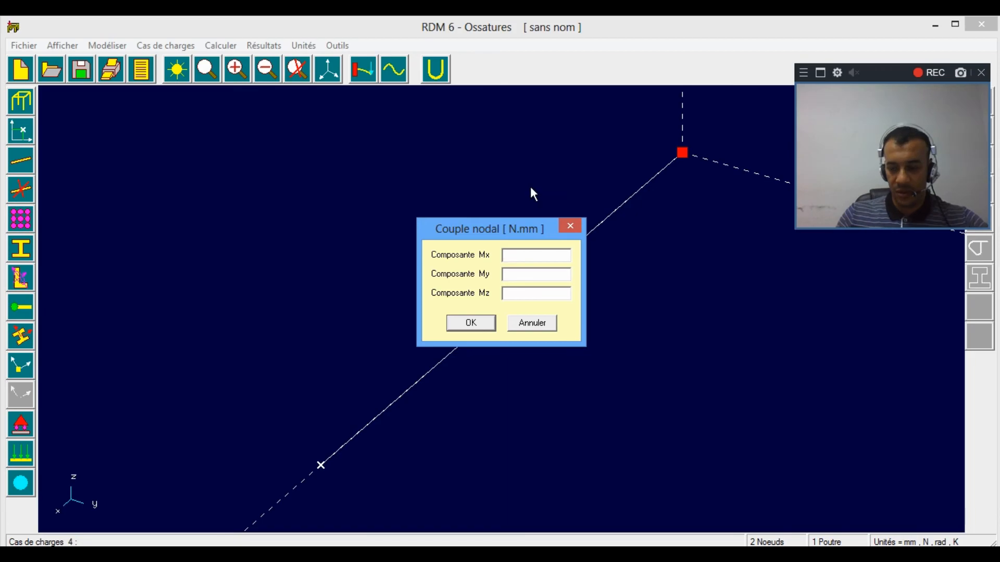
Step: Back in RDM 6, apply a nodal couple of Mx 294.3, My 0 and Mz 0 N.mm at node 2 in load case 4
{"action": "type", "text": "294.3"}
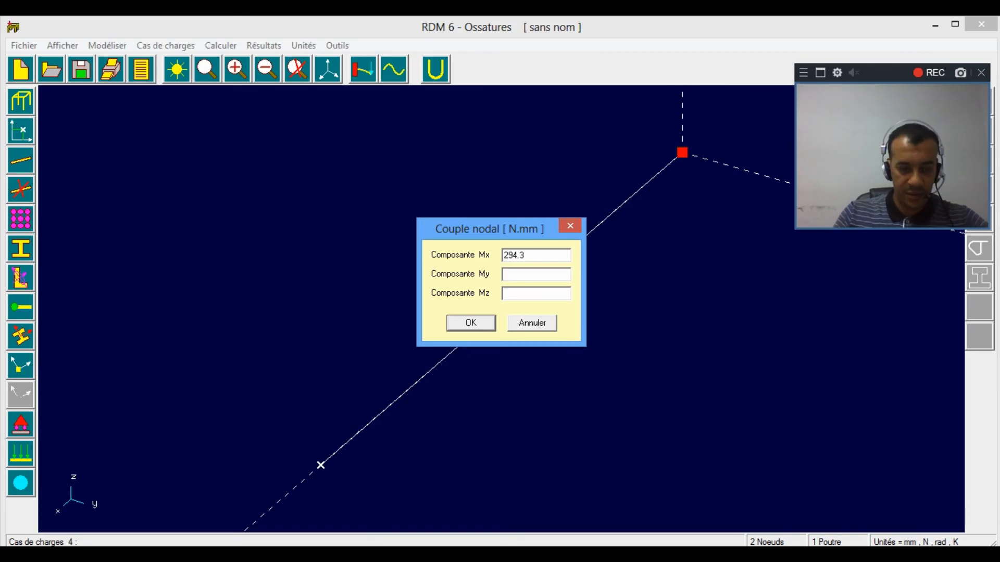
{"action": "type", "text": "0"}
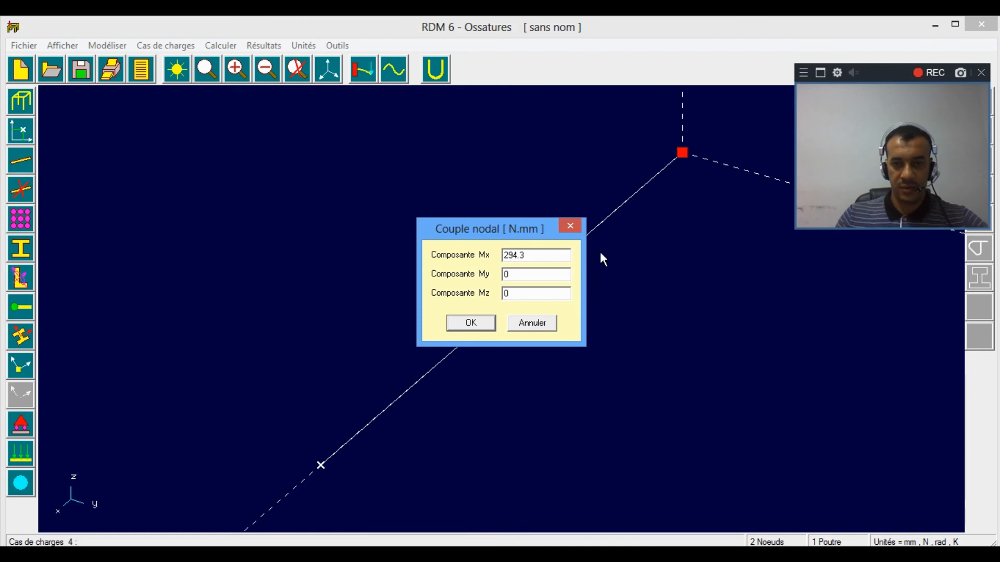
{"action": "left_click", "coordinate": [470, 323]}
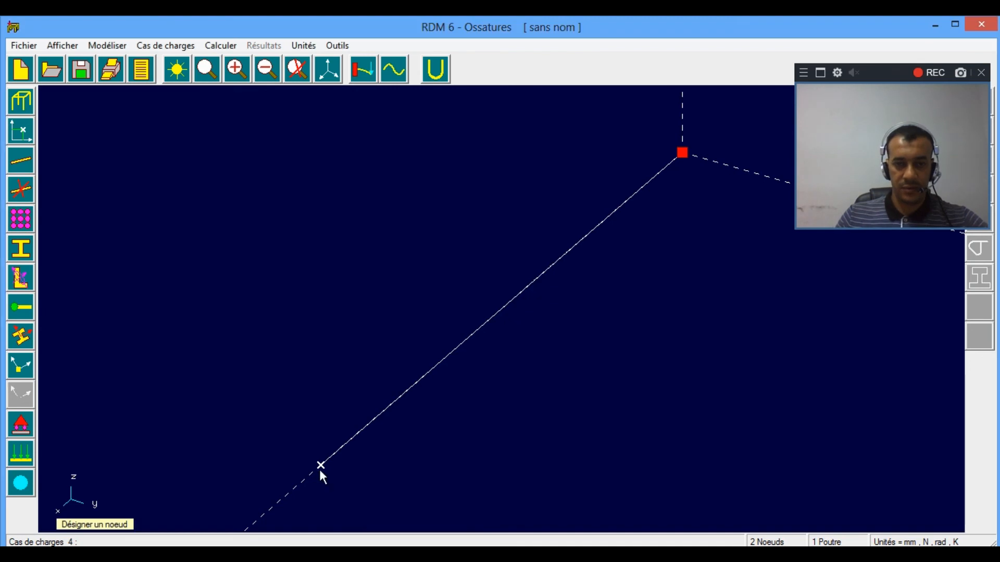
{"action": "right_click", "coordinate": [285, 430]}
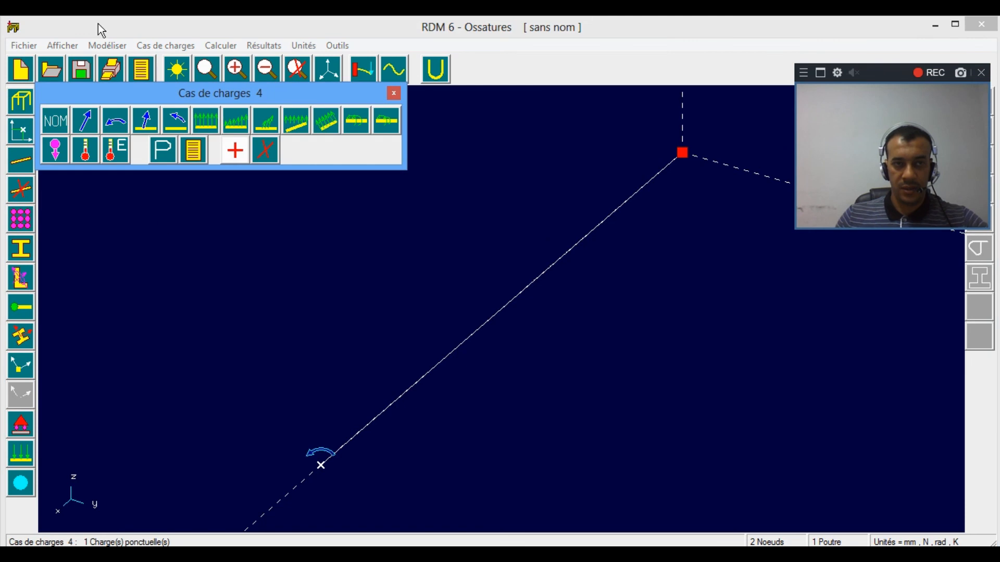
Step: Add a fifth load case, start its nodal couple, look up the point 5 moment Mt in Excel, and return to RDM 6
{"action": "left_click", "coordinate": [156, 46]}
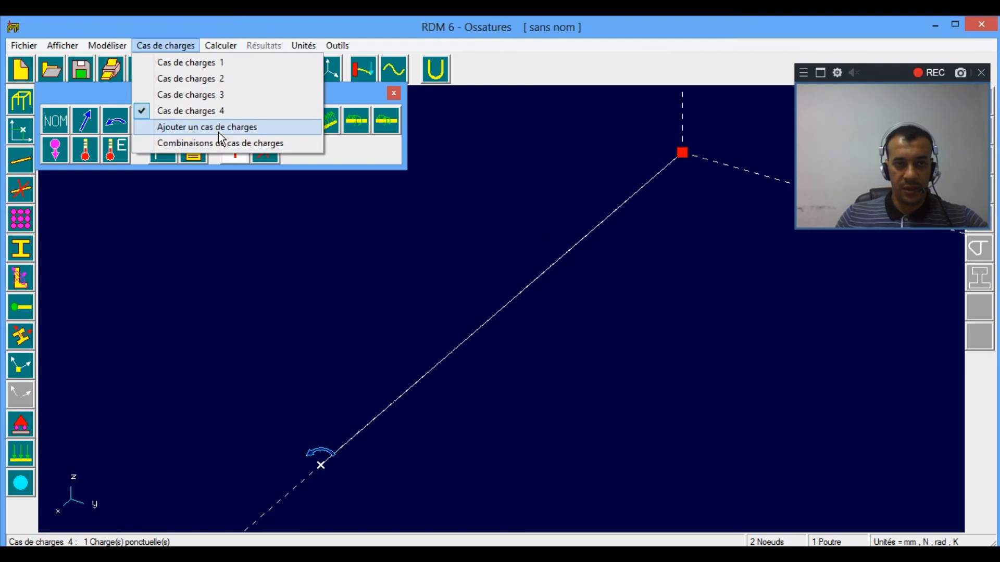
{"action": "left_click", "coordinate": [218, 133]}
{"action": "left_click", "coordinate": [115, 122]}
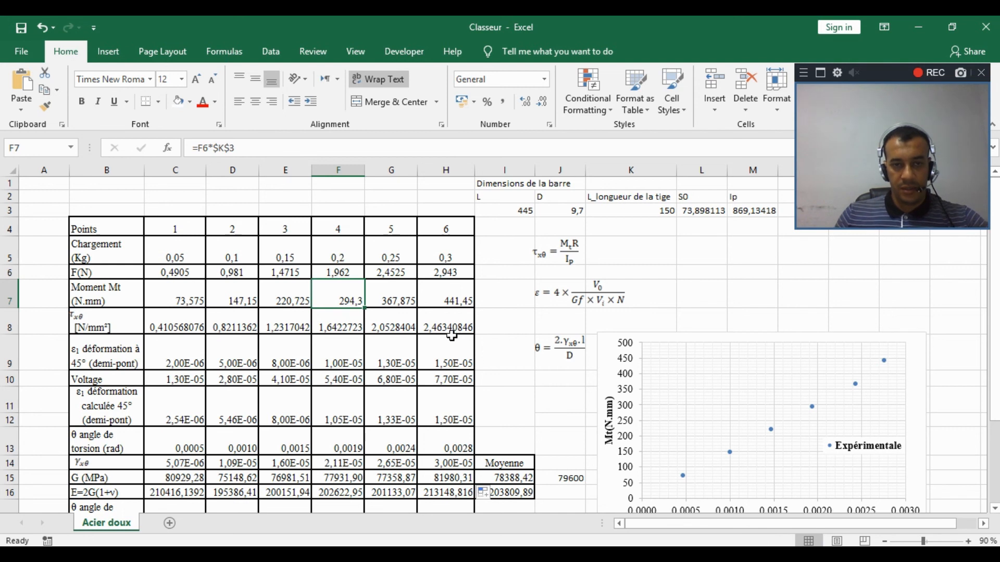
{"action": "left_click", "coordinate": [397, 294]}
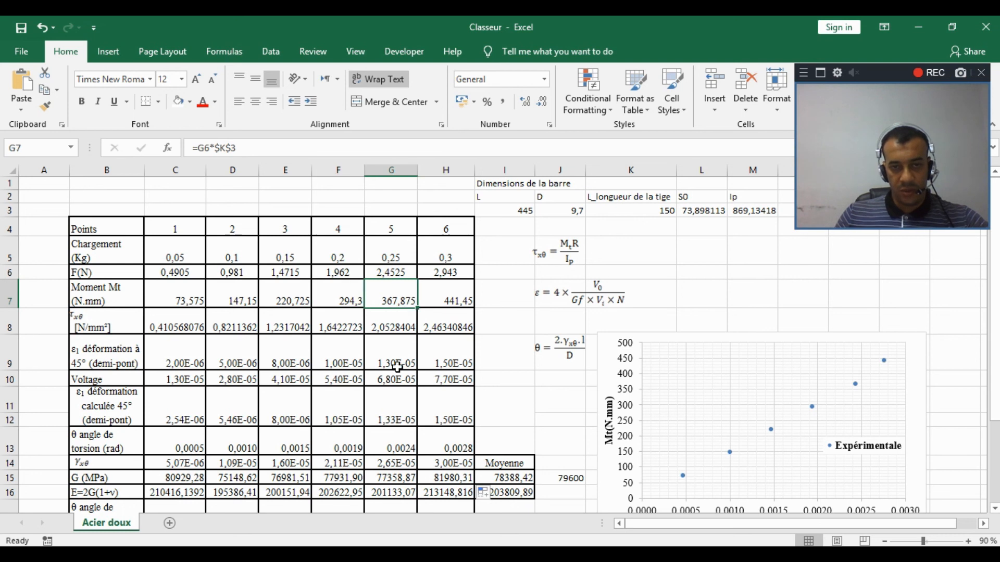
{"action": "mouse_move", "coordinate": [306, 554]}
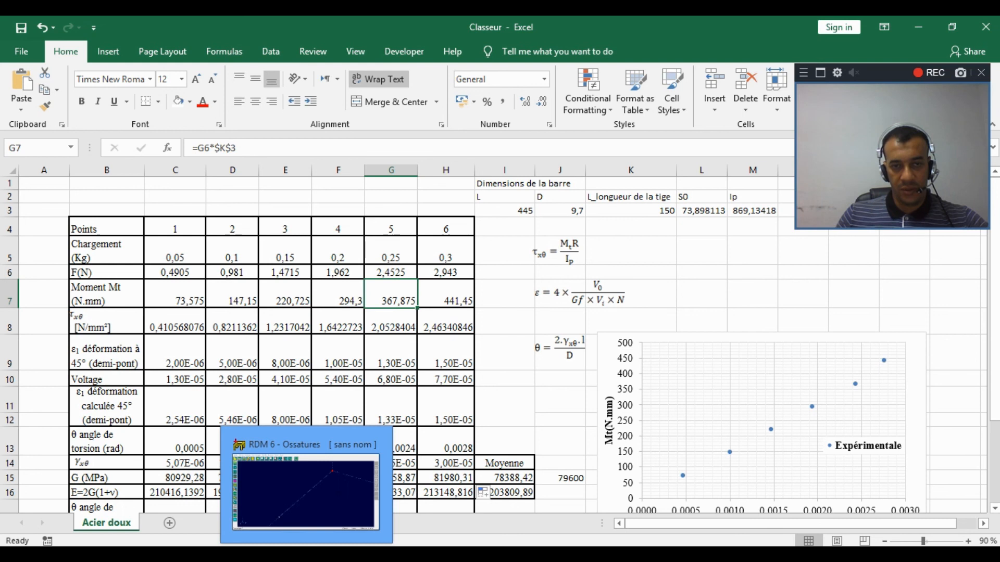
{"action": "left_click", "coordinate": [306, 554]}
Step: In load case 5, apply a nodal couple of Mx 367.875, My 0 and Mz 0 N.mm at node 2, rechecking Mt in Excel
{"action": "type", "text": "367"}
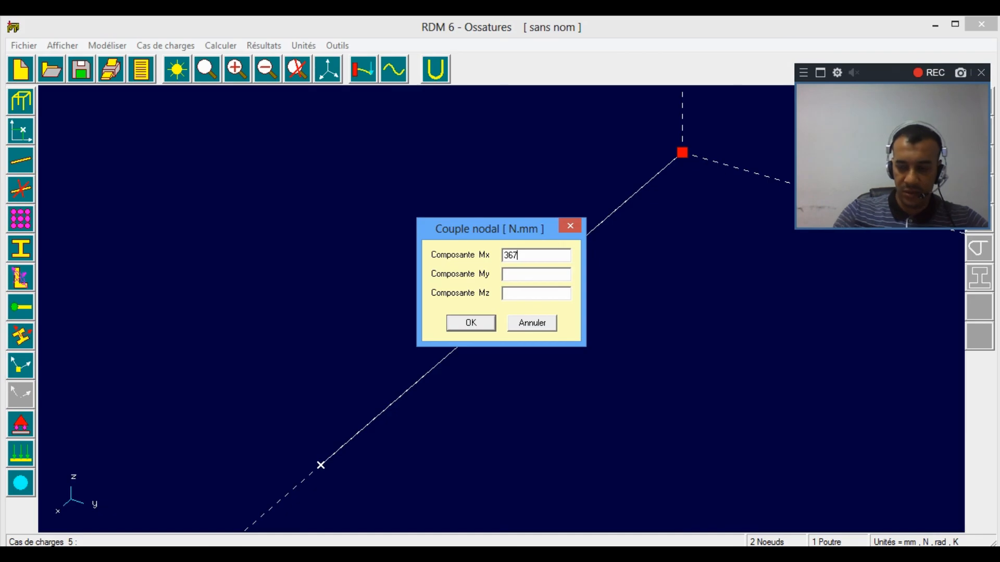
{"action": "type", "text": ".8"}
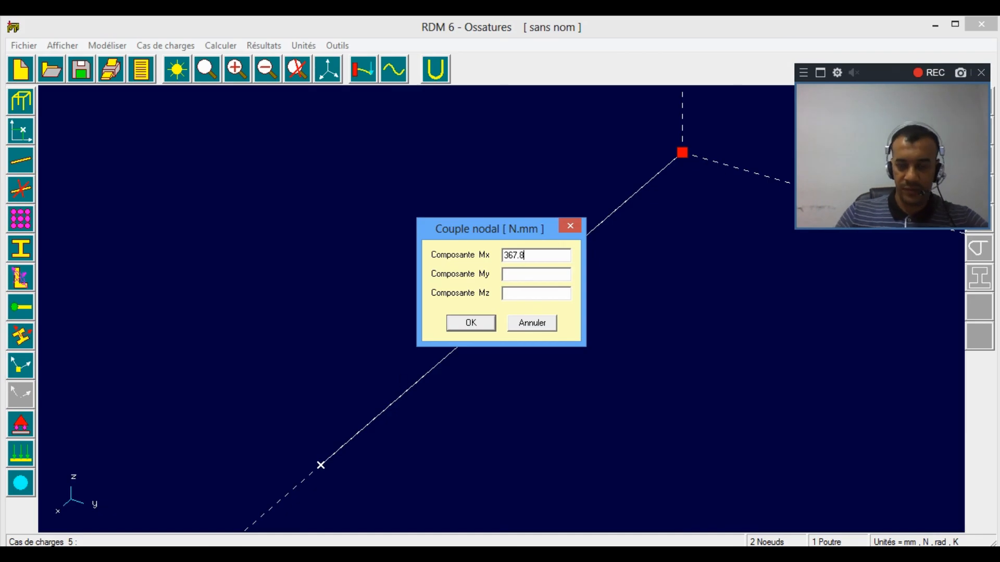
{"action": "left_click", "coordinate": [104, 554]}
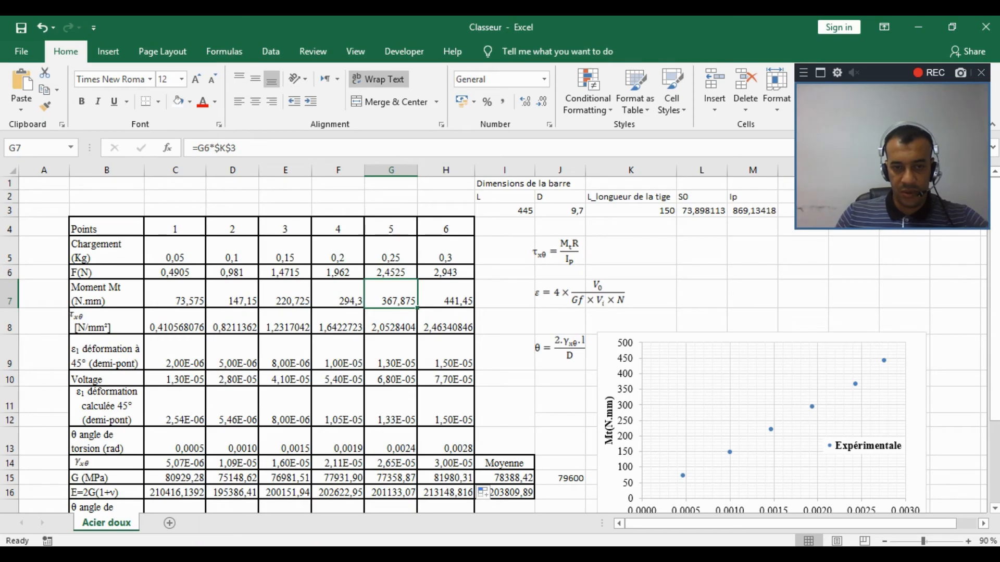
{"action": "key", "text": "alt+Tab"}
{"action": "type", "text": "75"}
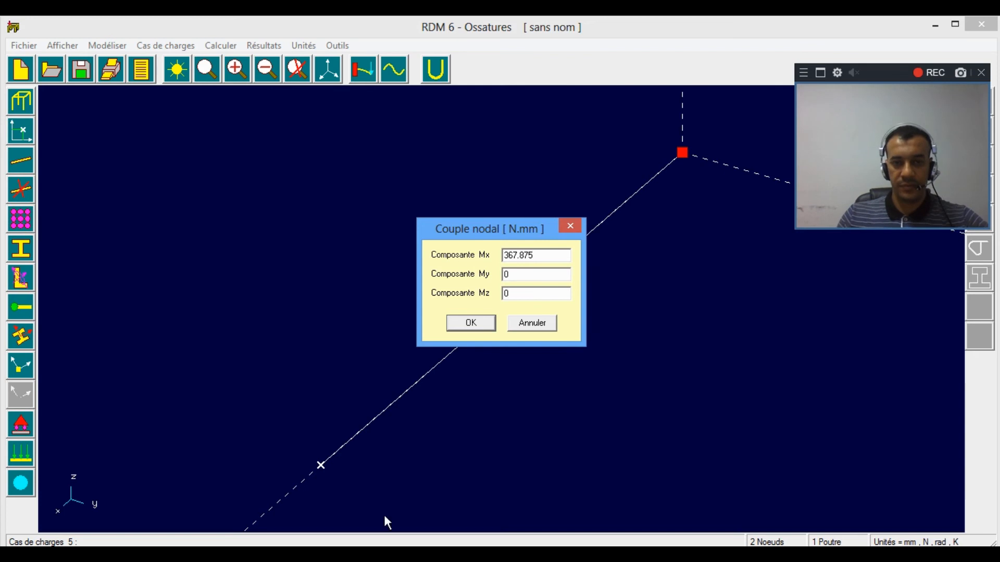
{"action": "left_click", "coordinate": [471, 323]}
{"action": "left_click", "coordinate": [325, 462]}
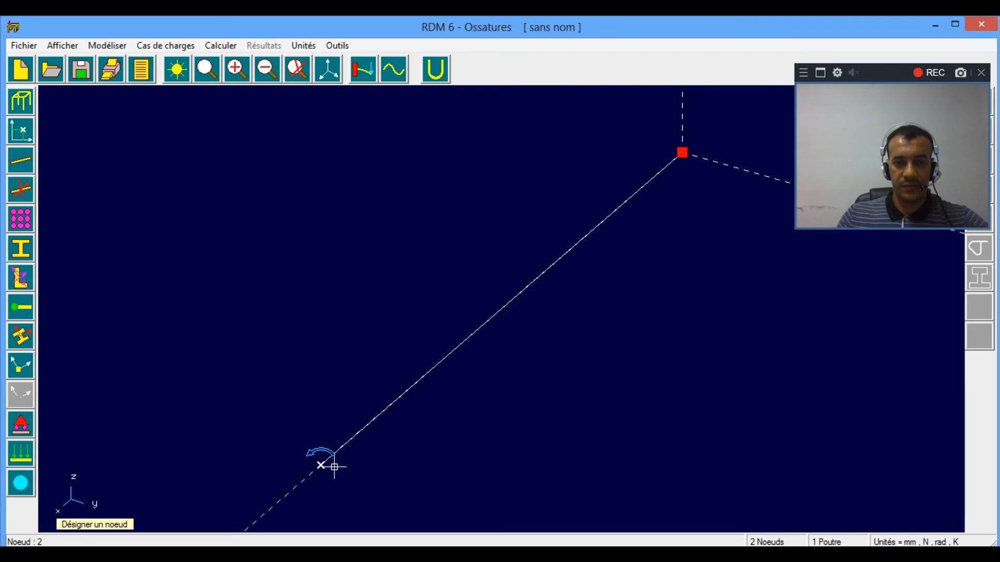
Step: Add a sixth load case, start its nodal couple, look up the point 6 moment Mt in Excel, and return to RDM 6
{"action": "left_click", "coordinate": [166, 45]}
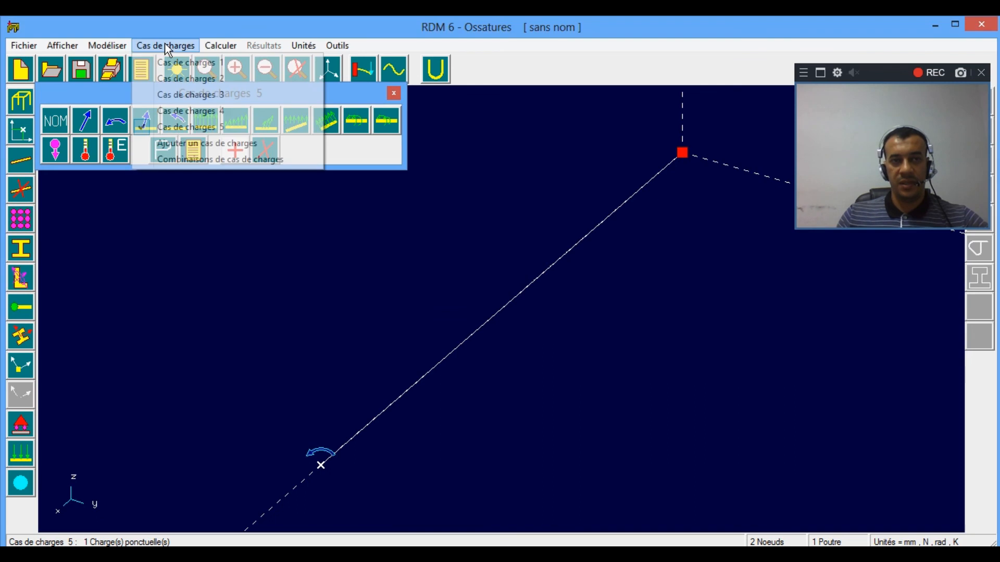
{"action": "left_click", "coordinate": [186, 143]}
{"action": "left_click", "coordinate": [115, 121]}
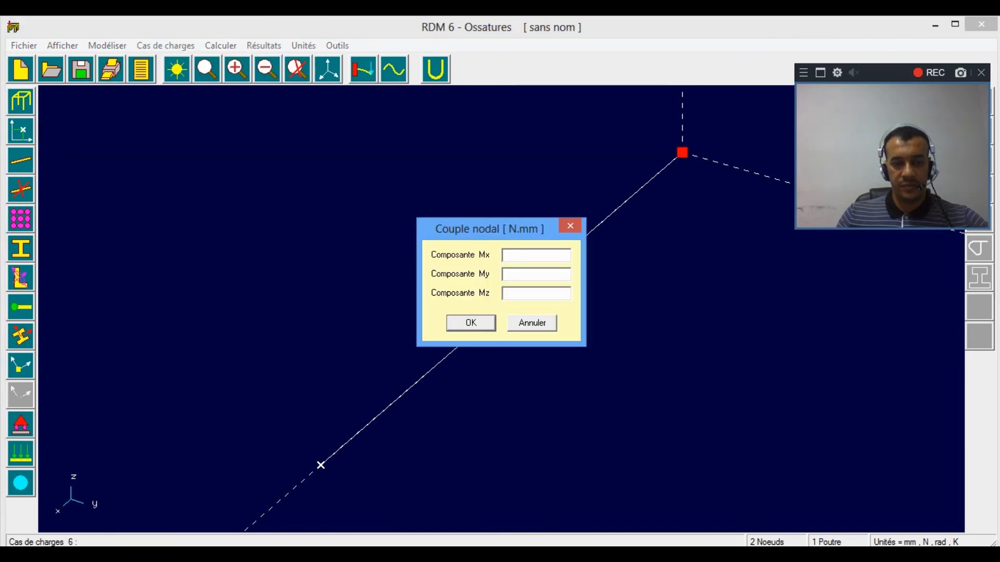
{"action": "key", "text": "alt+Tab"}
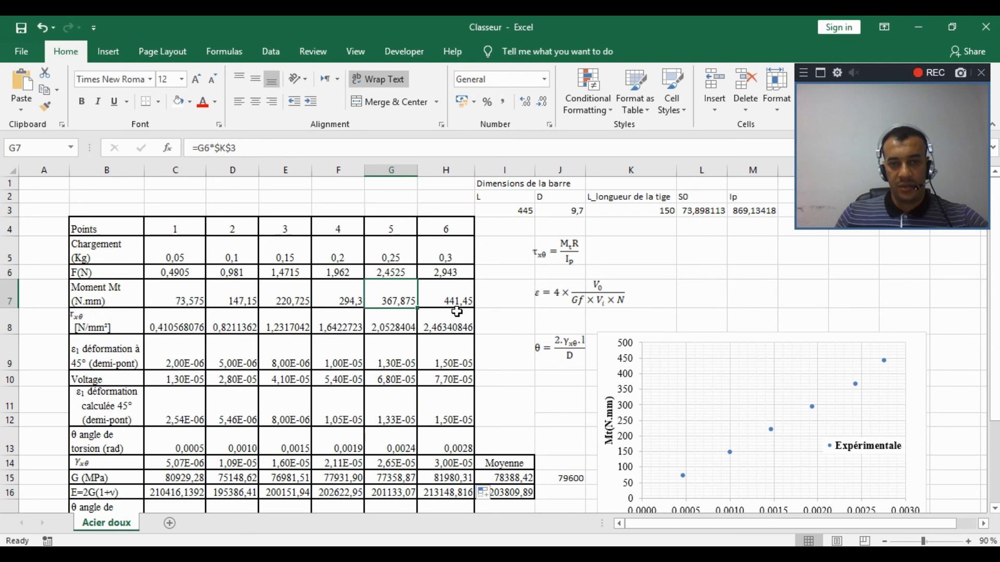
{"action": "key", "text": "alt+Tab"}
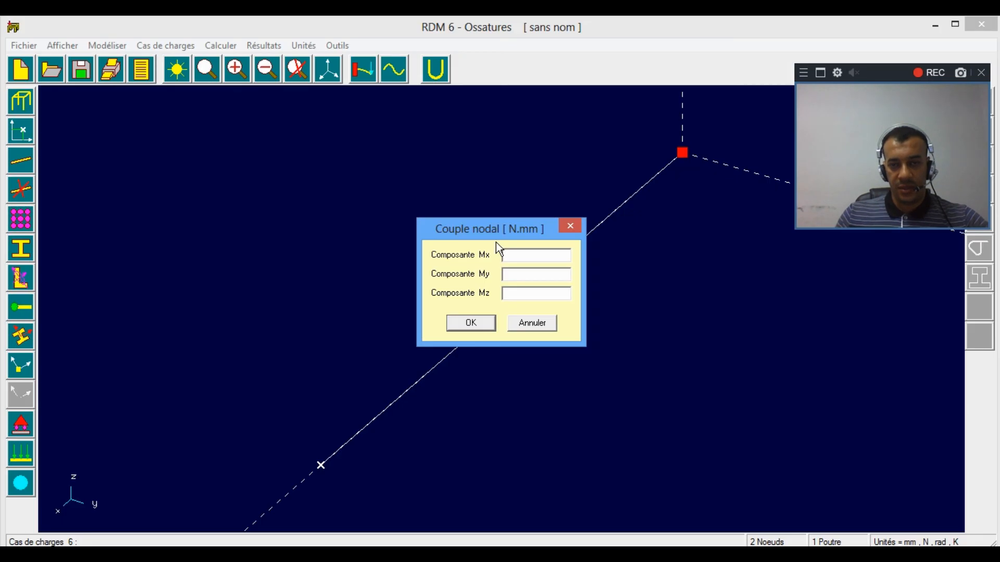
Step: In load case 6, apply a nodal couple of Mx 441.45, My 0 and Mz 0 N.mm at the free-end node
{"action": "type", "text": "441.45"}
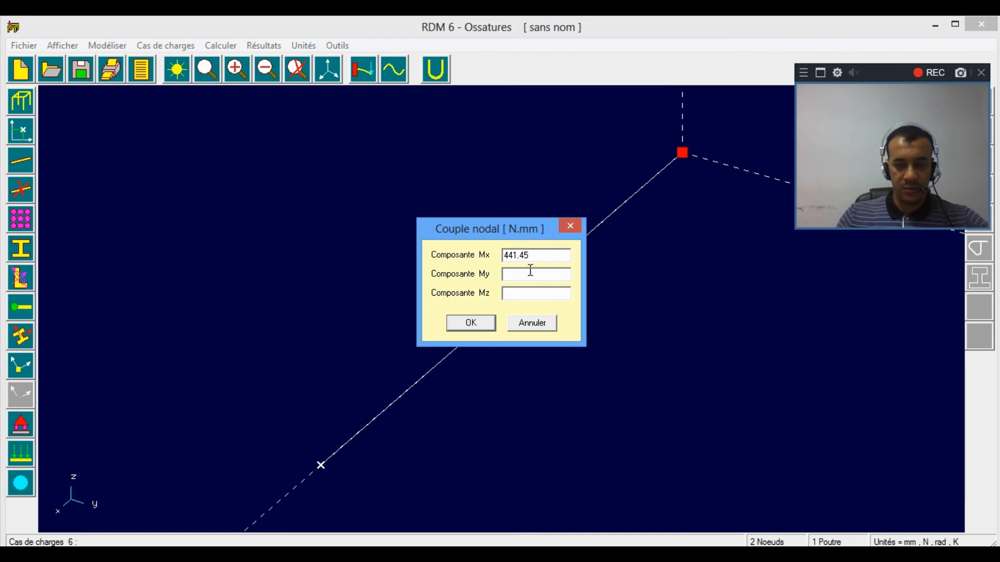
{"action": "left_click", "coordinate": [490, 326]}
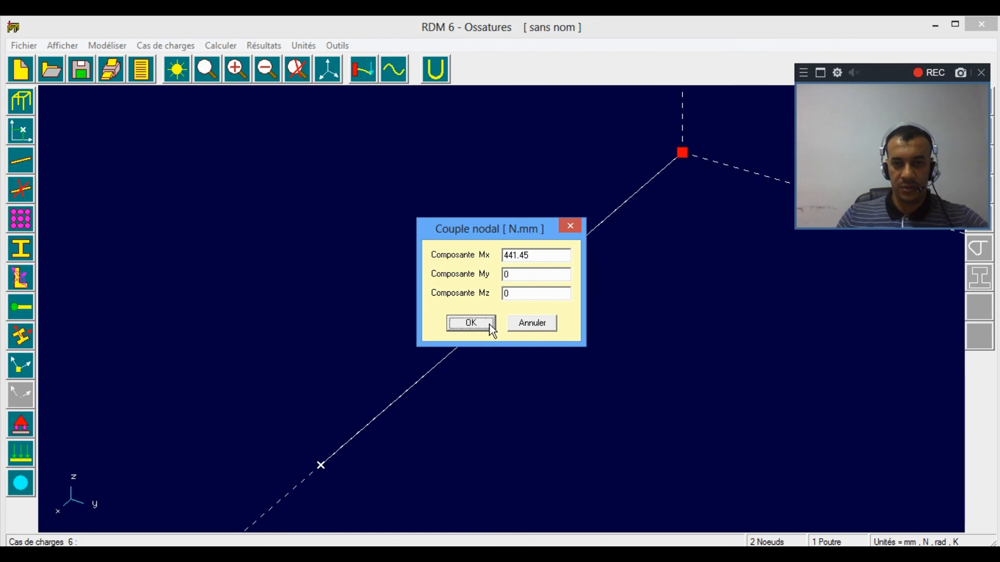
{"action": "left_click", "coordinate": [321, 465]}
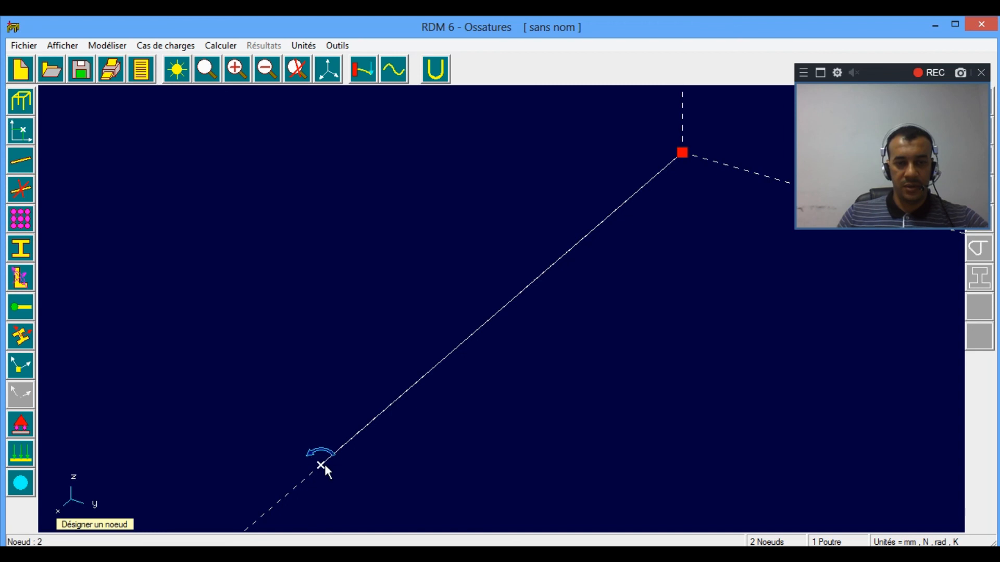
{"action": "right_click", "coordinate": [265, 468]}
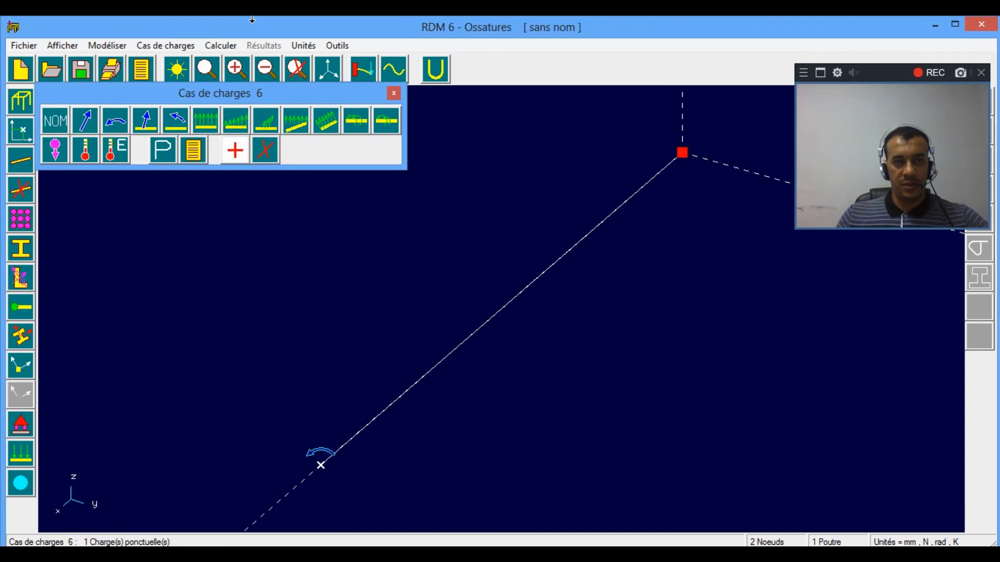
Step: Run the static analysis, save the model as torsion on the desktop, and open the results for load case 1
{"action": "left_click", "coordinate": [221, 45]}
{"action": "left_click", "coordinate": [257, 63]}
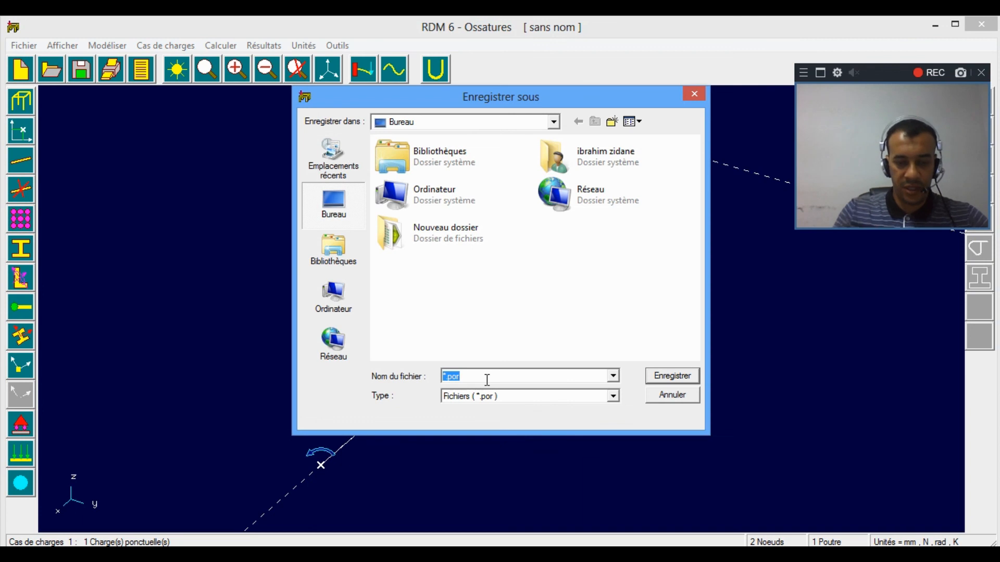
{"action": "type", "text": "torsion"}
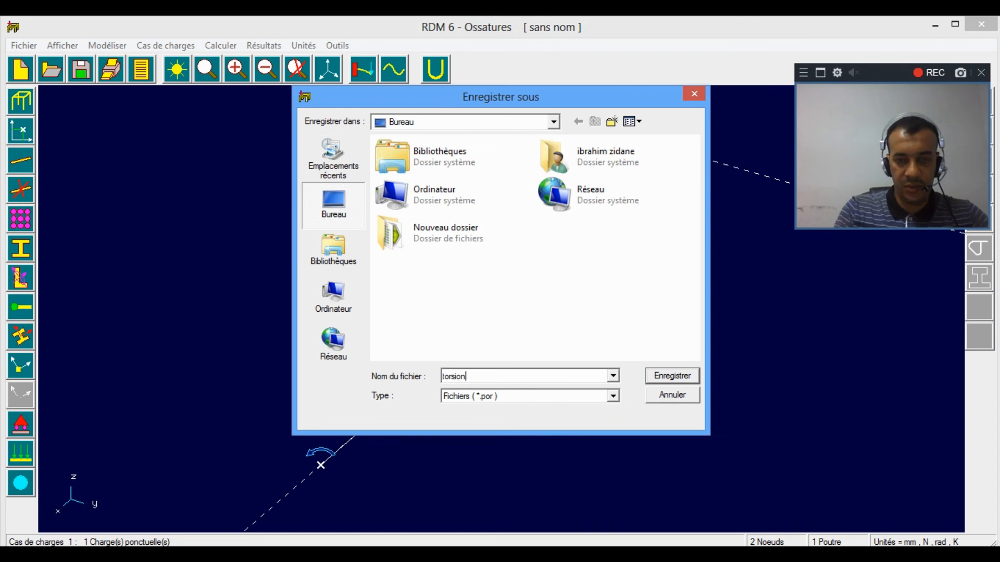
{"action": "left_click", "coordinate": [672, 376]}
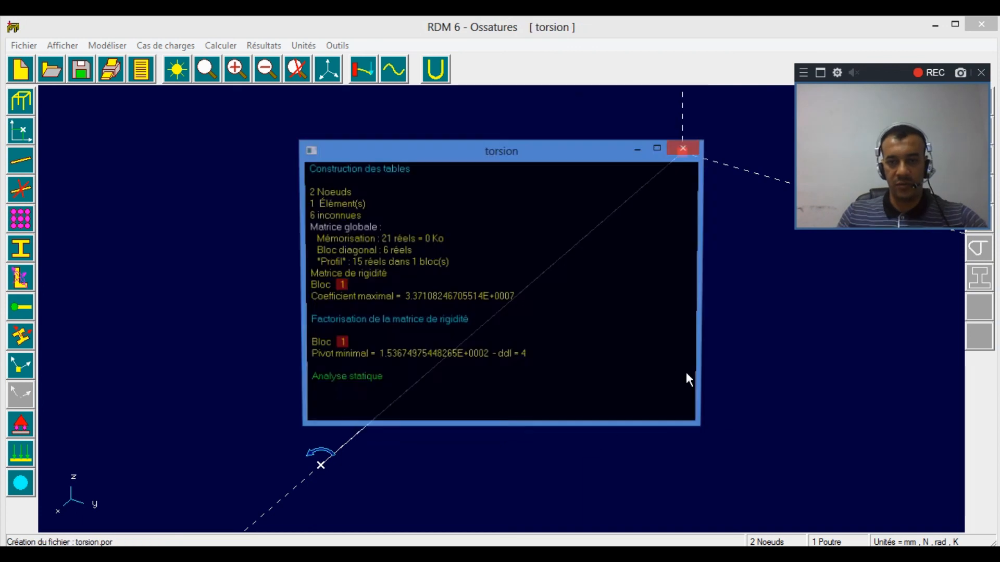
{"action": "left_click", "coordinate": [273, 45]}
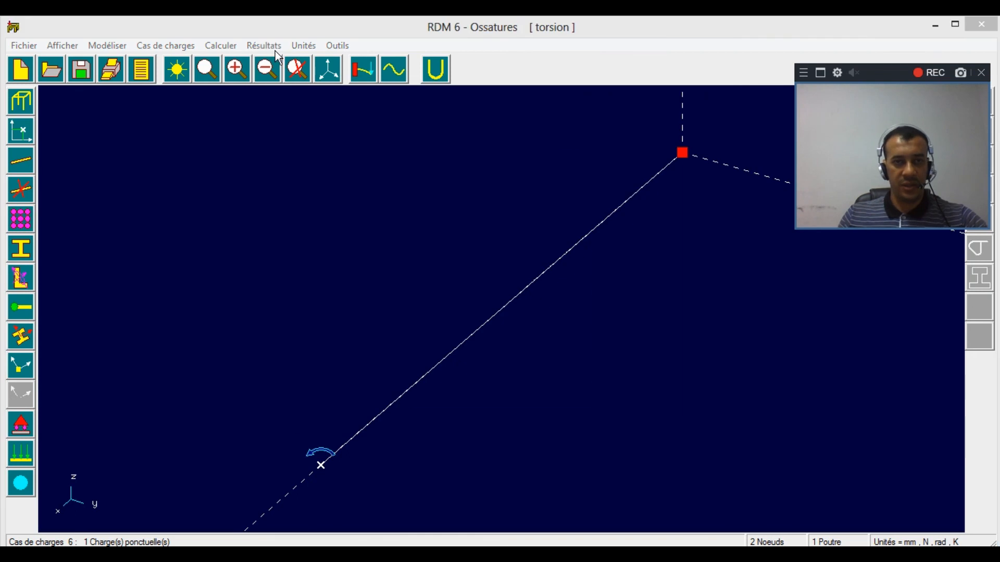
{"action": "left_click", "coordinate": [471, 389]}
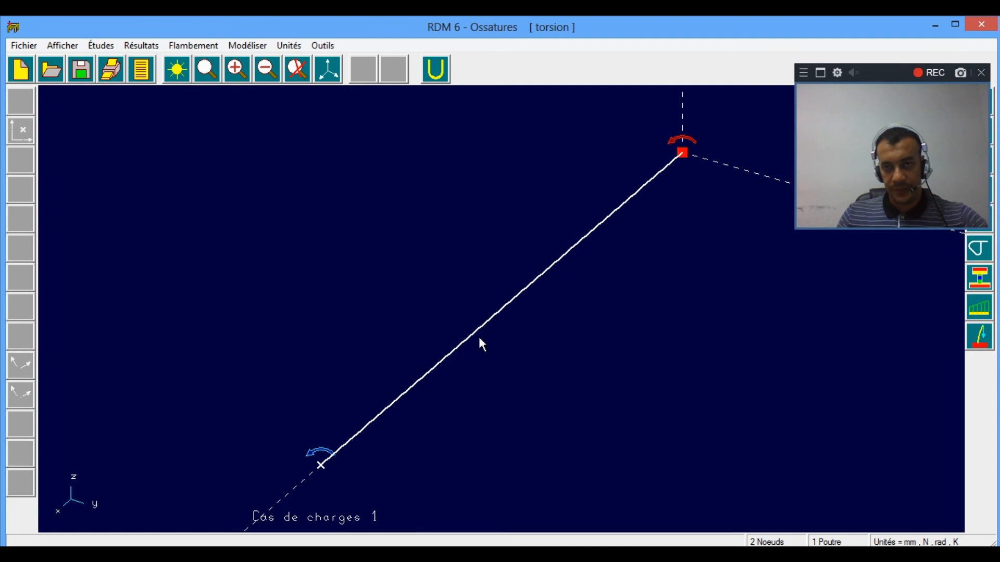
{"action": "left_click", "coordinate": [142, 45]}
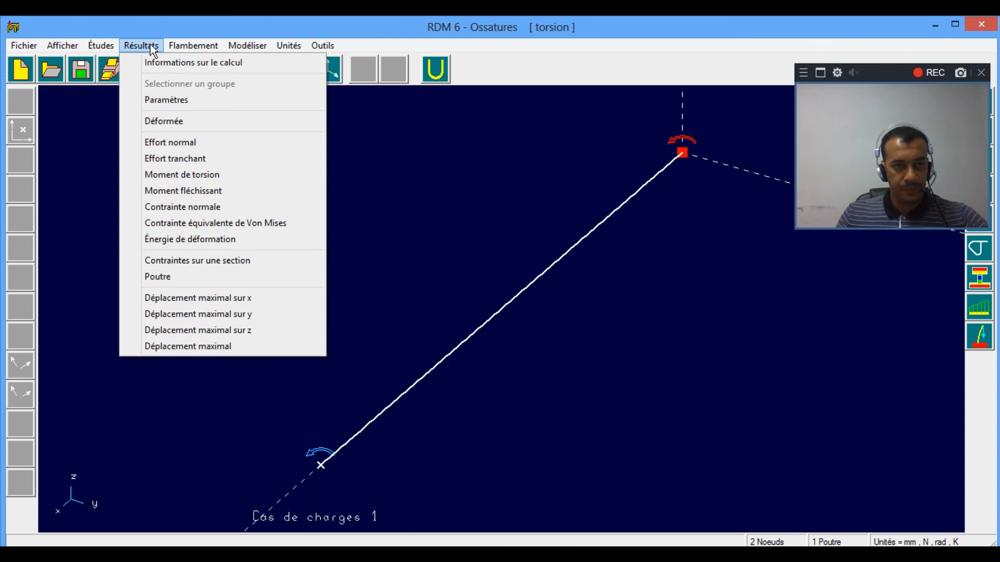
{"action": "left_click", "coordinate": [169, 121]}
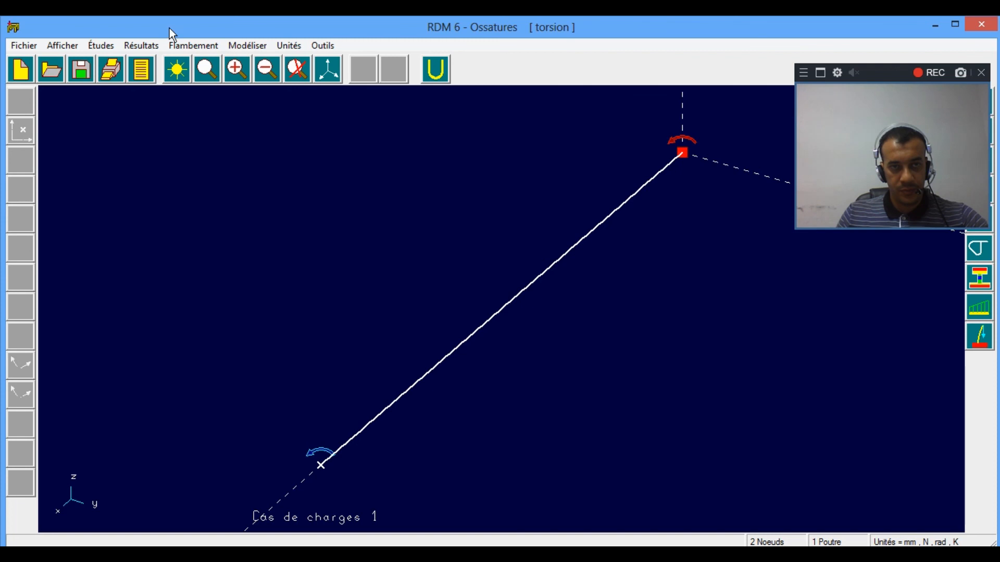
{"action": "mouse_move", "coordinate": [417, 19]}
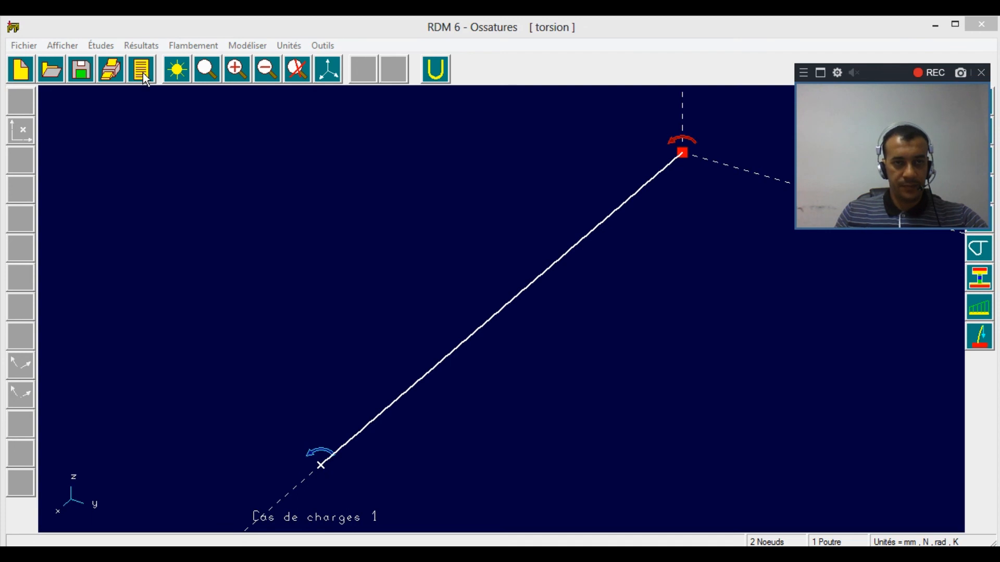
Step: Select load case 1 and generate a French results report containing only the nodal displacements
{"action": "left_click", "coordinate": [104, 46]}
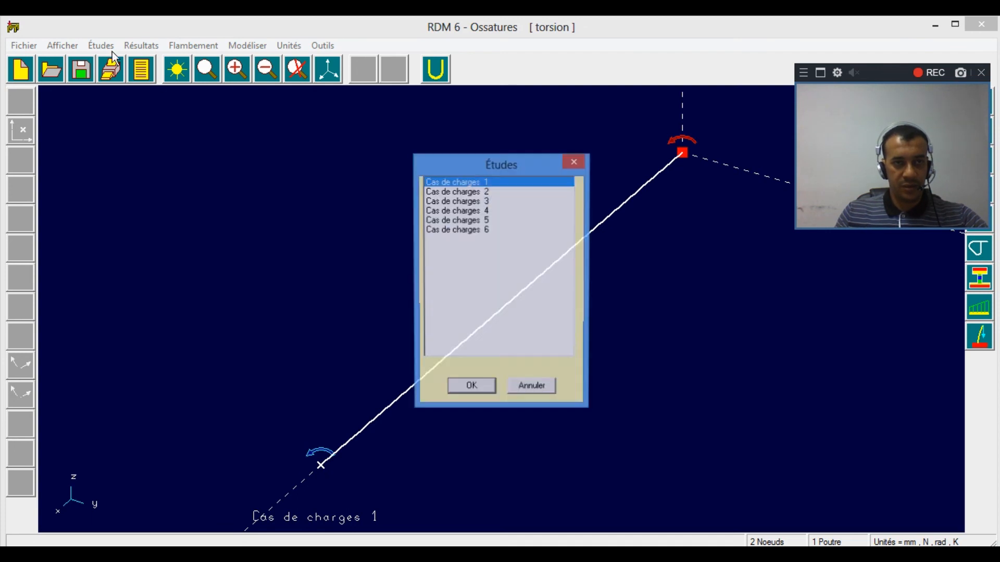
{"action": "left_click", "coordinate": [470, 389]}
{"action": "left_click", "coordinate": [148, 72]}
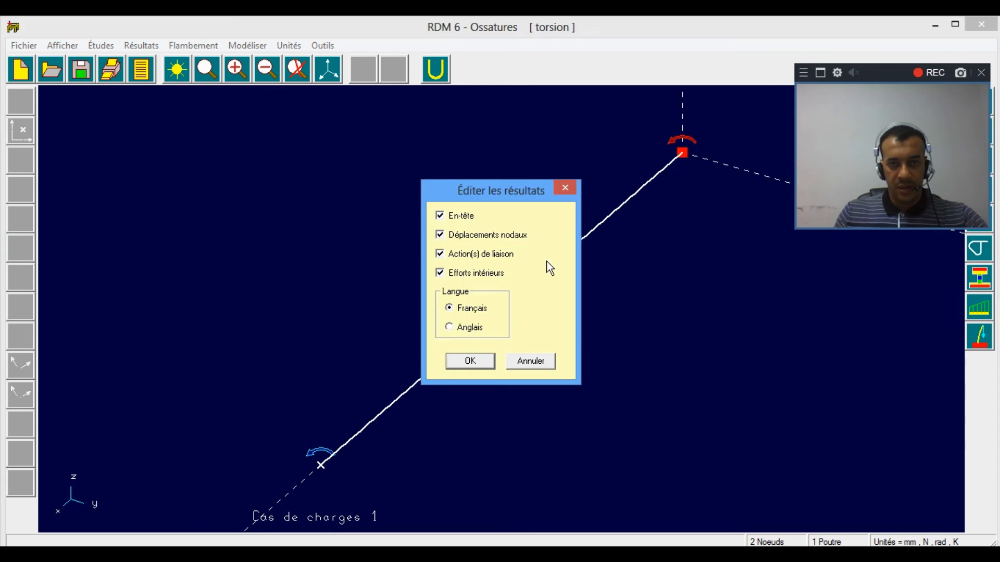
{"action": "left_click", "coordinate": [461, 215]}
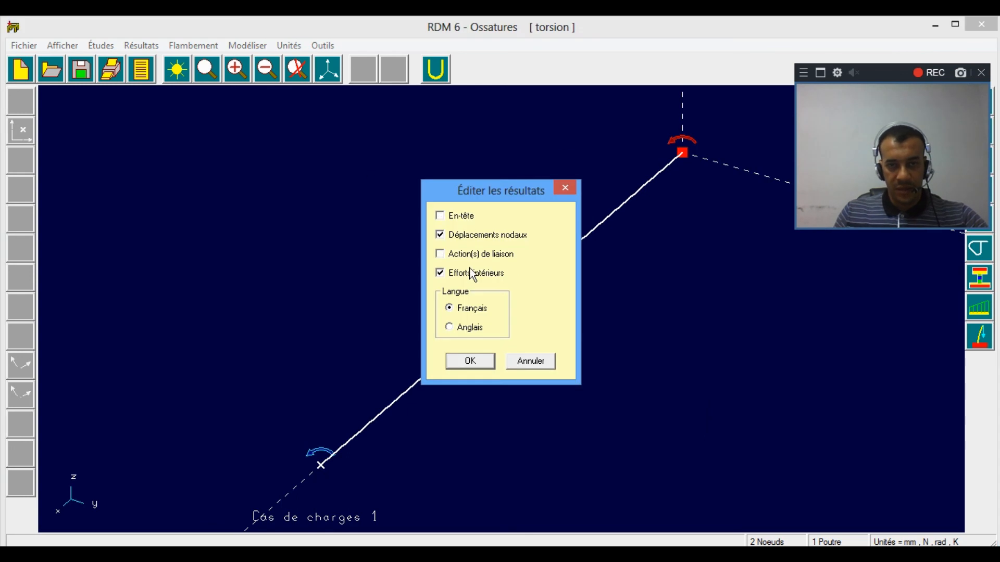
{"action": "left_click", "coordinate": [481, 366]}
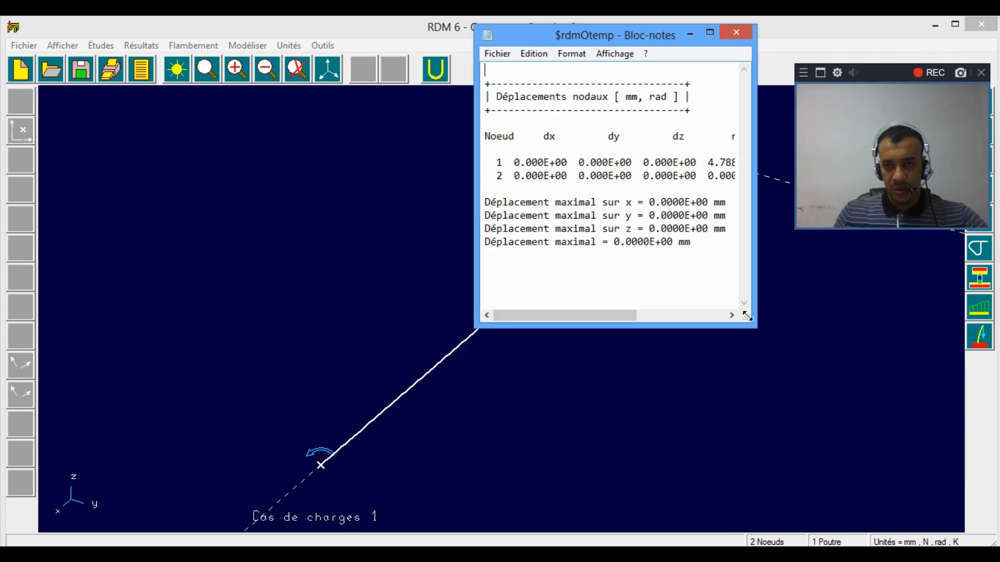
Step: Enlarge and reposition the Notepad report to show all columns, and copy node 1's rotx value for load case 1
{"action": "left_click_drag", "start_coordinate": [748, 322], "coordinate": [894, 376]}
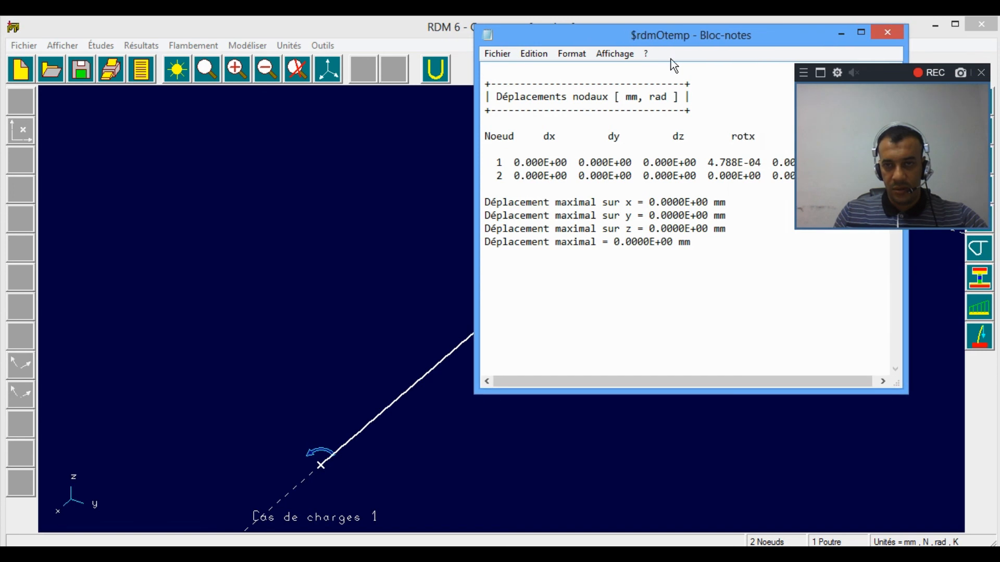
{"action": "left_click_drag", "start_coordinate": [682, 46], "coordinate": [345, 37]}
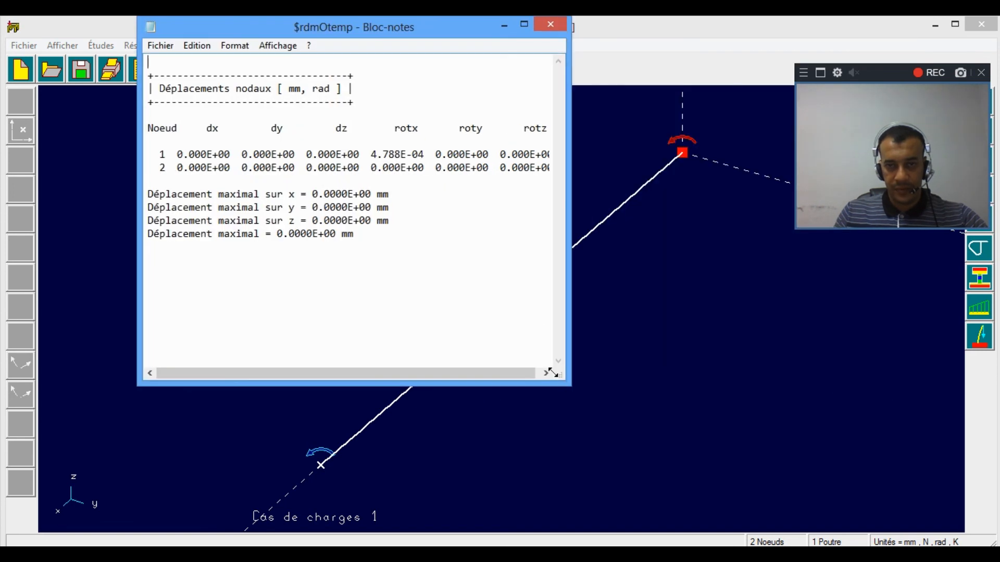
{"action": "left_click_drag", "start_coordinate": [552, 373], "coordinate": [631, 358]}
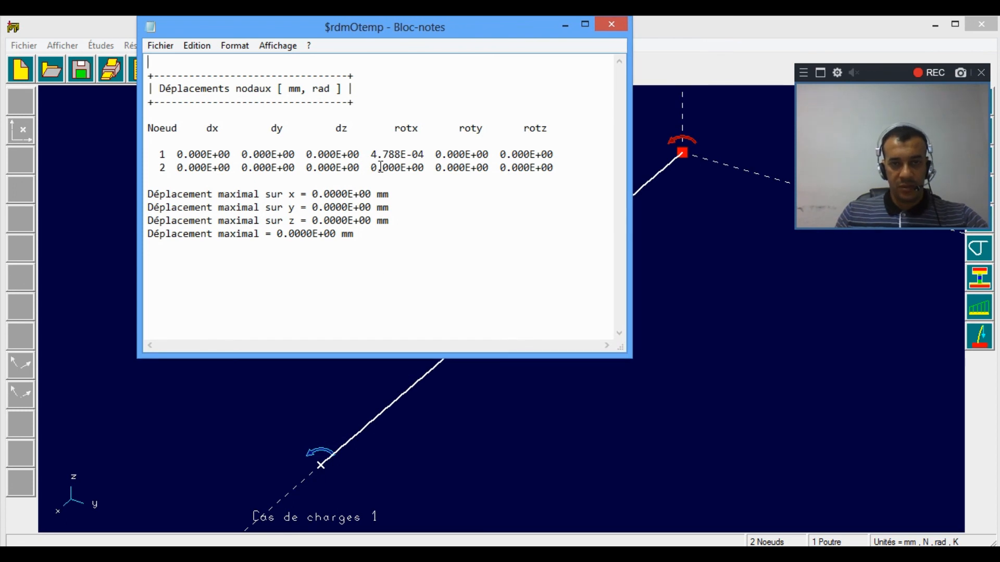
{"action": "left_click_drag", "start_coordinate": [373, 155], "coordinate": [417, 155]}
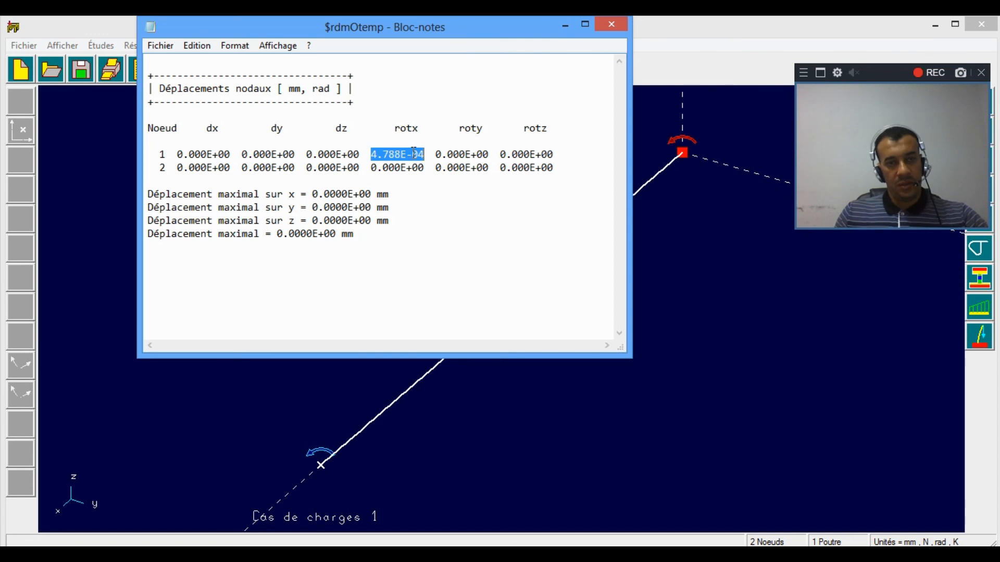
{"action": "right_click", "coordinate": [415, 154]}
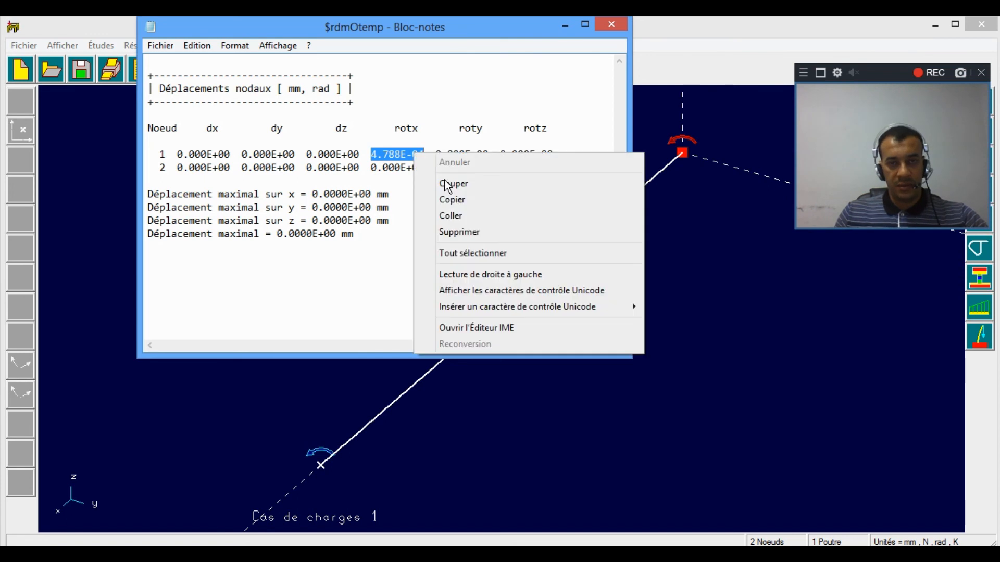
{"action": "left_click", "coordinate": [449, 200]}
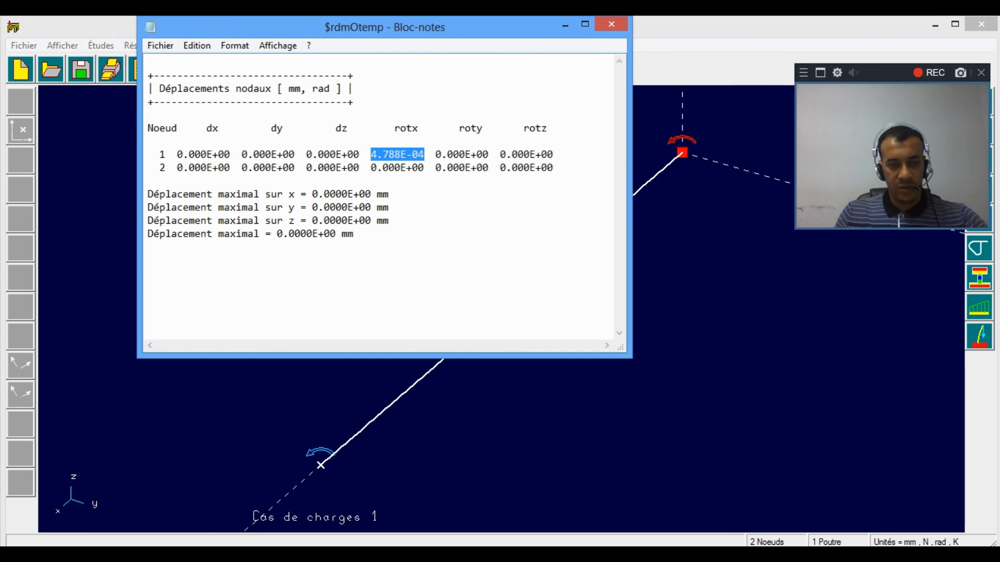
Step: Switch to Excel and paste the copied rotation 4.788E-04 into C17, the first numerical torsion angle cell
{"action": "key", "text": "alt+Tab"}
{"action": "scroll", "coordinate": [185, 482], "scroll_direction": "down", "scroll_amount": 2}
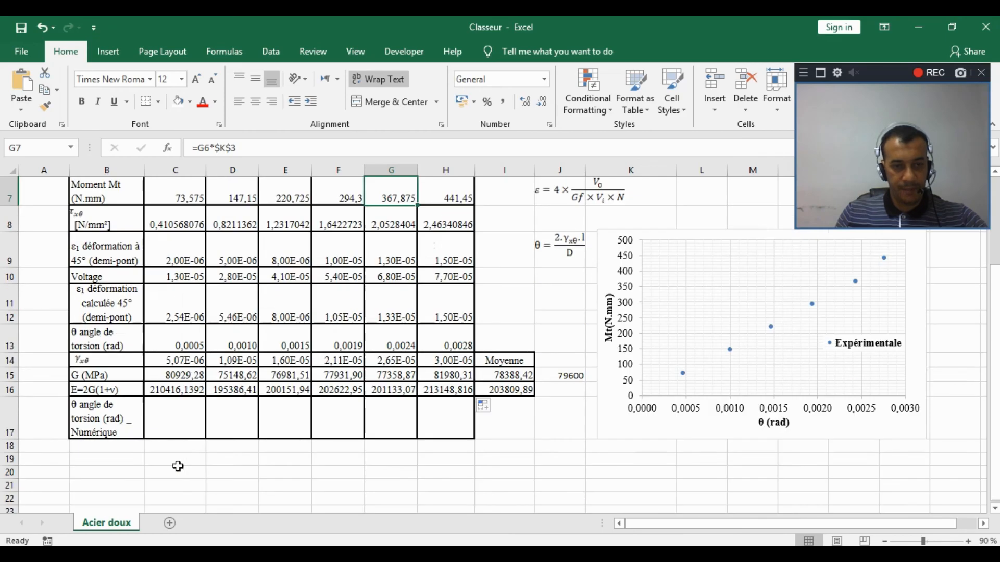
{"action": "left_click", "coordinate": [184, 427]}
{"action": "right_click", "coordinate": [184, 427]}
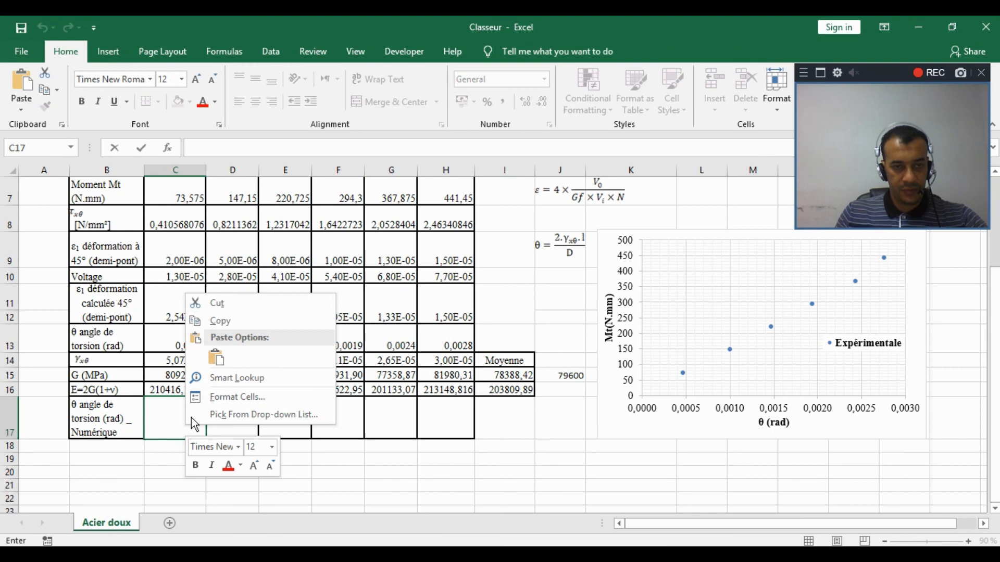
{"action": "left_click", "coordinate": [219, 355]}
{"action": "key", "text": "Return"}
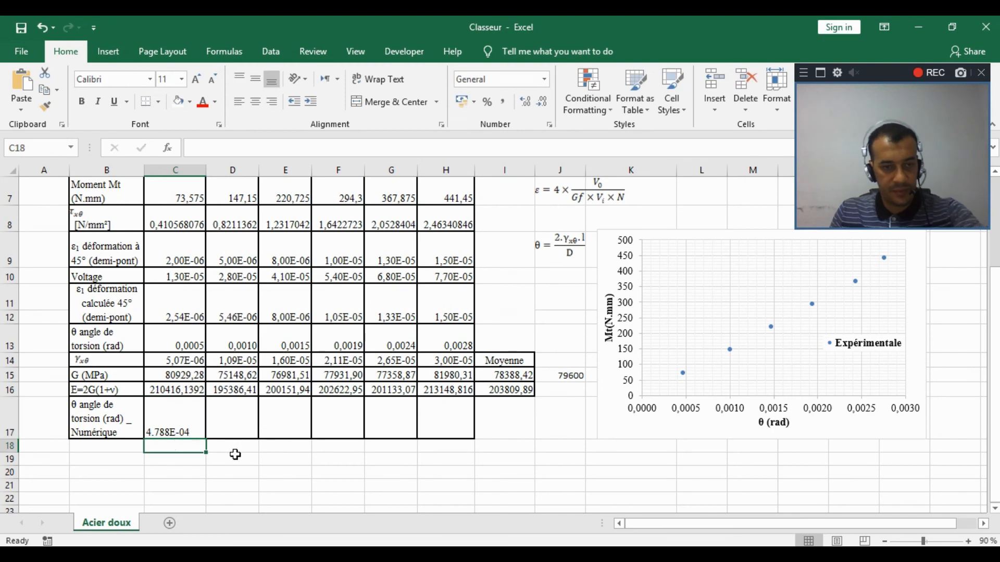
Step: Replace the decimal point in C17 with a comma so the entry reads 4,788E-04
{"action": "double_click", "coordinate": [174, 436]}
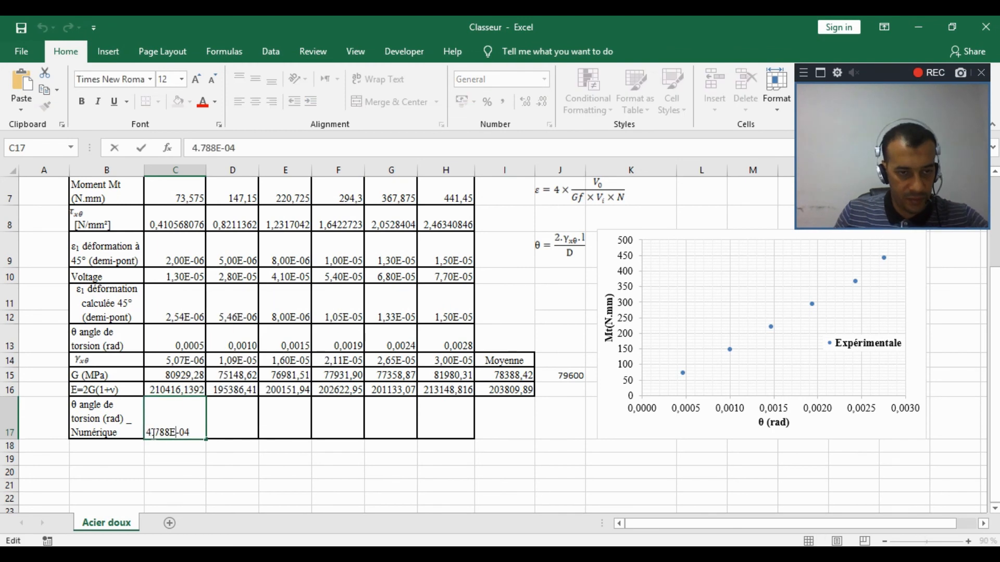
{"action": "left_click_drag", "start_coordinate": [154, 433], "coordinate": [158, 433]}
{"action": "type", "text": ","}
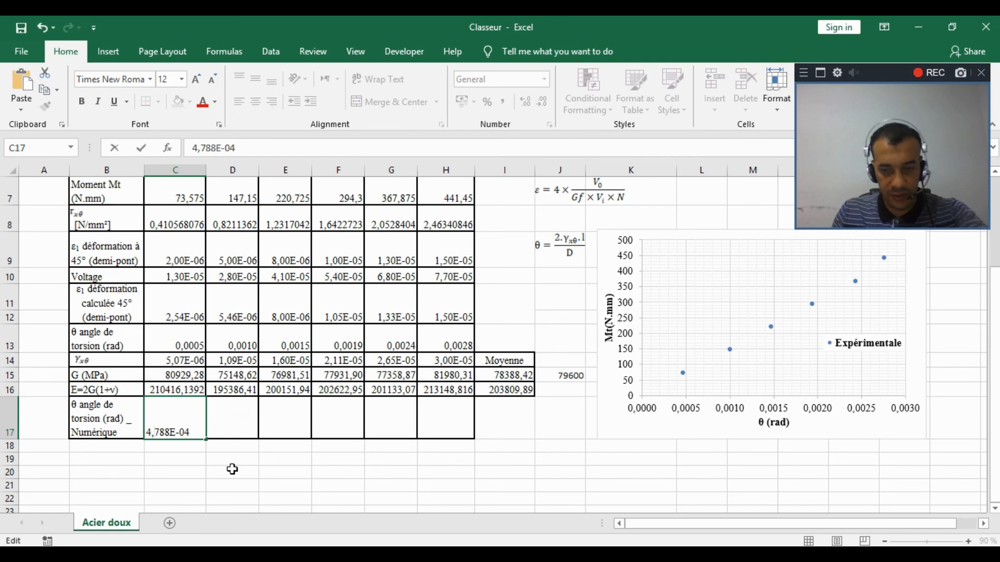
{"action": "key", "text": "Return"}
{"action": "key", "text": "Up"}
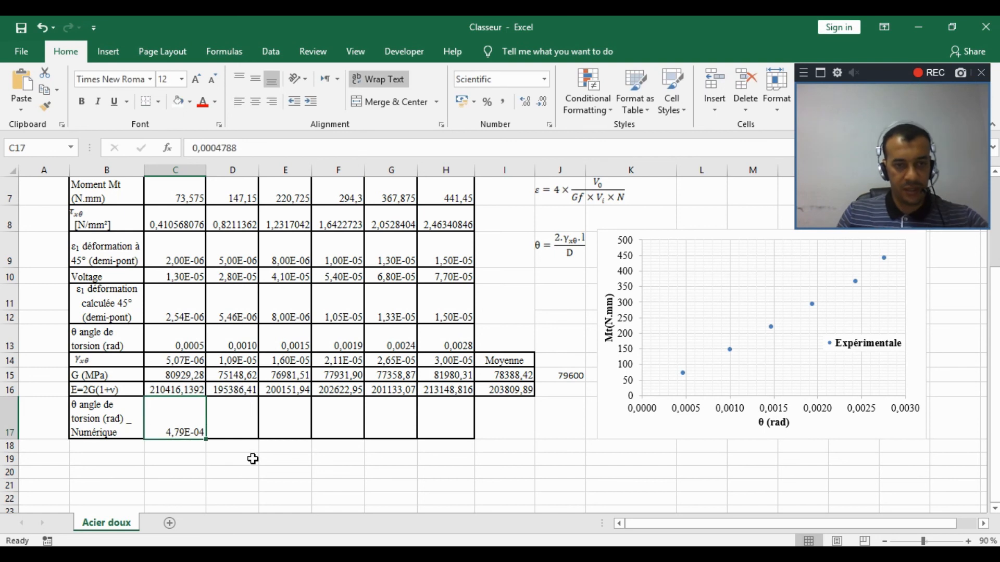
Step: Close the load case 1 report, select load case 2 in RDM 6, and generate its nodal displacements report
{"action": "key", "text": "alt+Tab"}
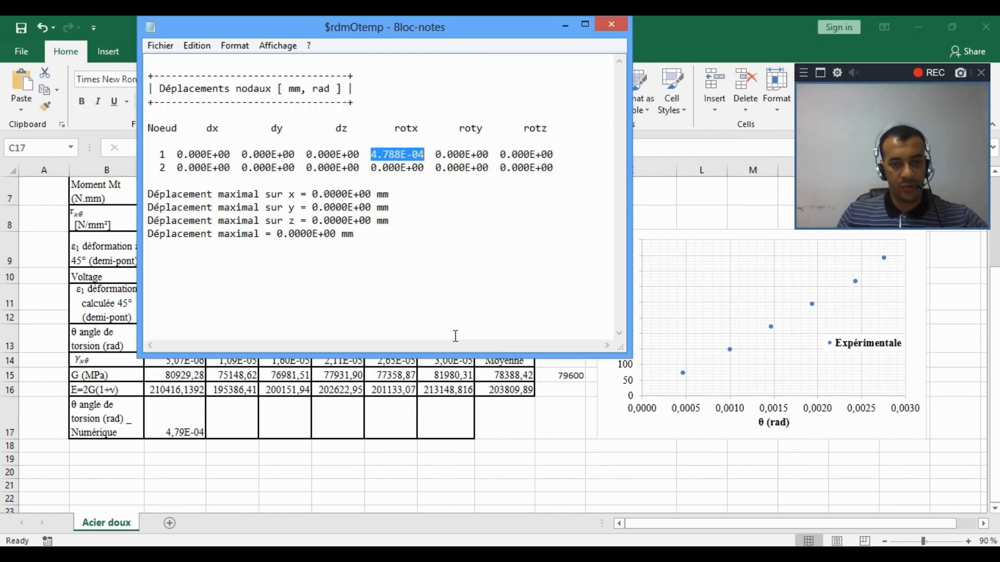
{"action": "left_click", "coordinate": [616, 24]}
{"action": "key", "text": "alt+Tab"}
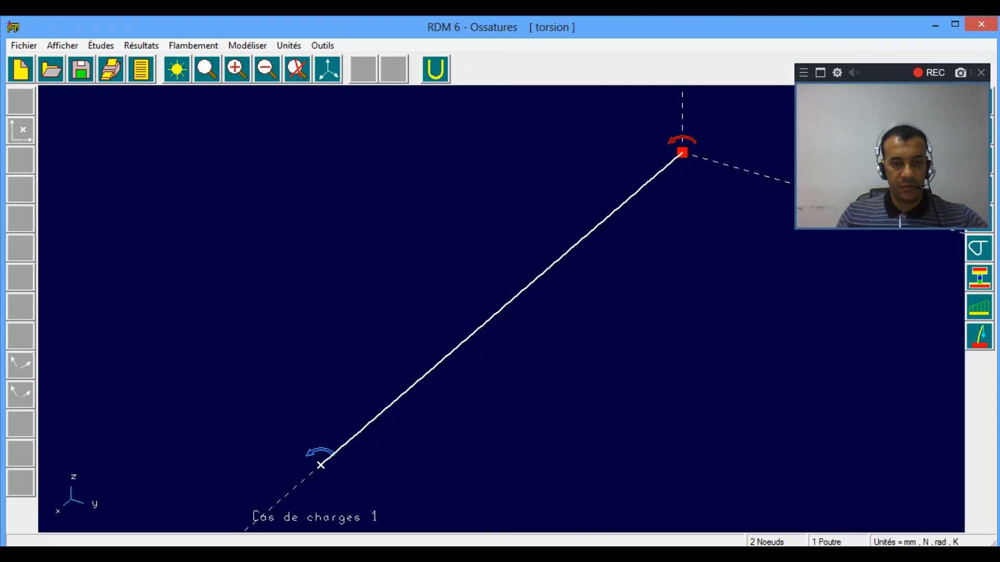
{"action": "left_click", "coordinate": [102, 46]}
{"action": "left_click", "coordinate": [471, 192]}
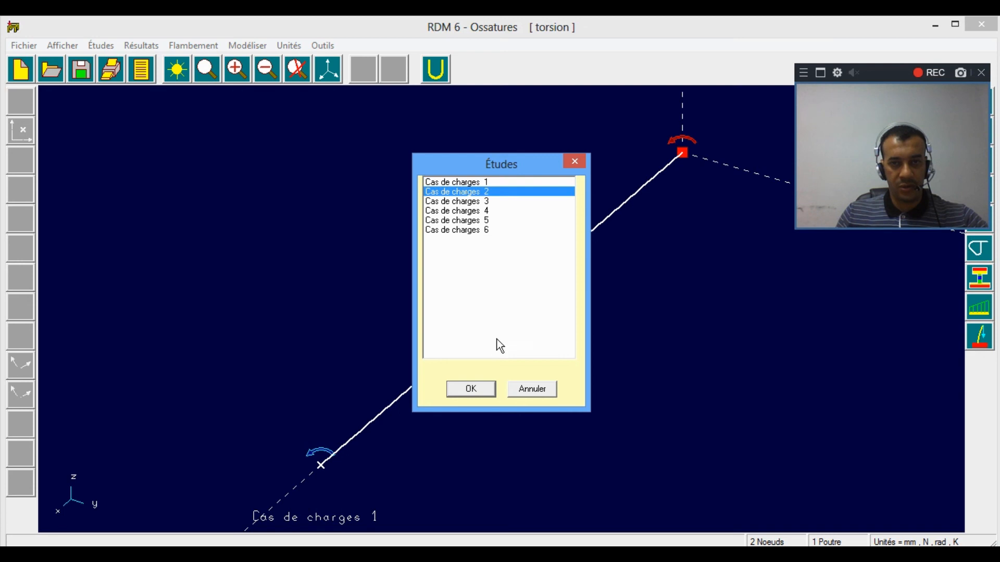
{"action": "left_click", "coordinate": [494, 395]}
{"action": "left_click", "coordinate": [141, 73]}
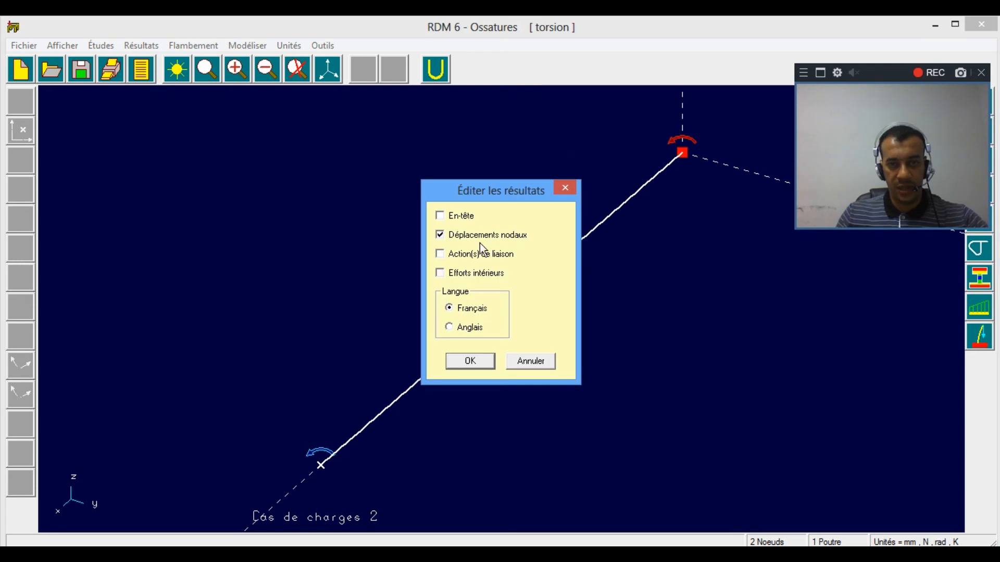
{"action": "left_click", "coordinate": [482, 361]}
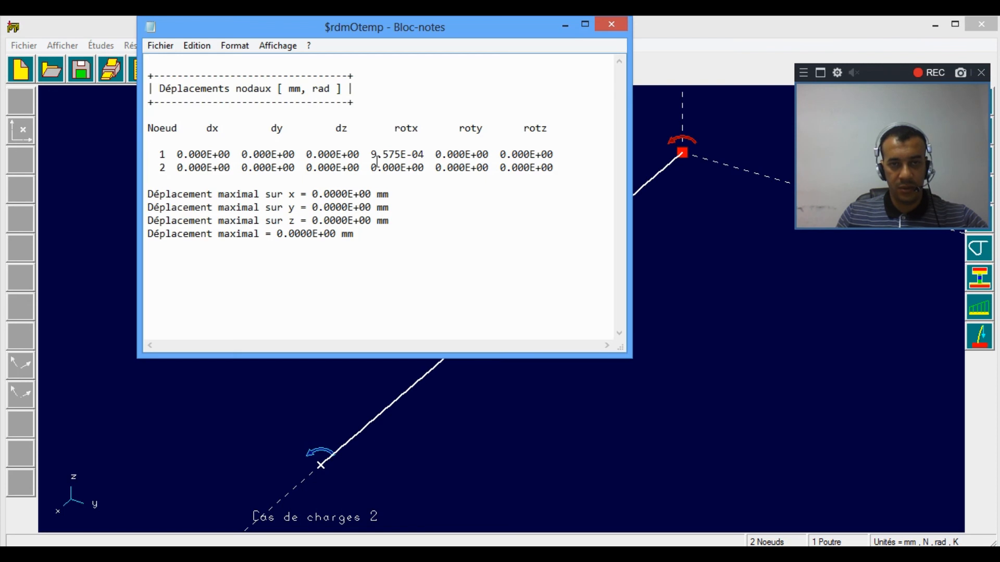
Step: Copy node 1's rotx value for load case 2 from the report and switch to Excel
{"action": "left_click_drag", "start_coordinate": [379, 152], "coordinate": [424, 150]}
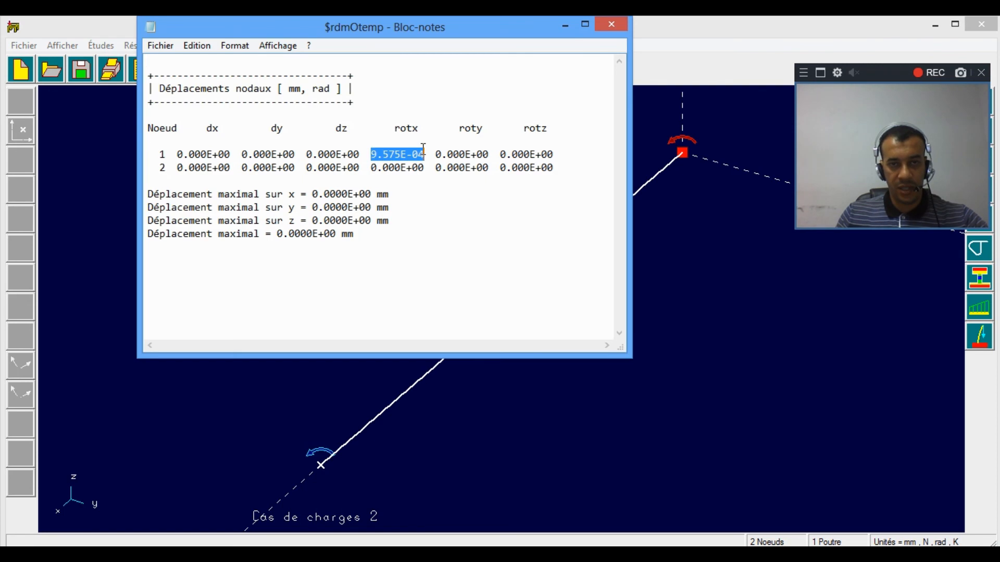
{"action": "right_click", "coordinate": [416, 154]}
{"action": "left_click", "coordinate": [451, 201]}
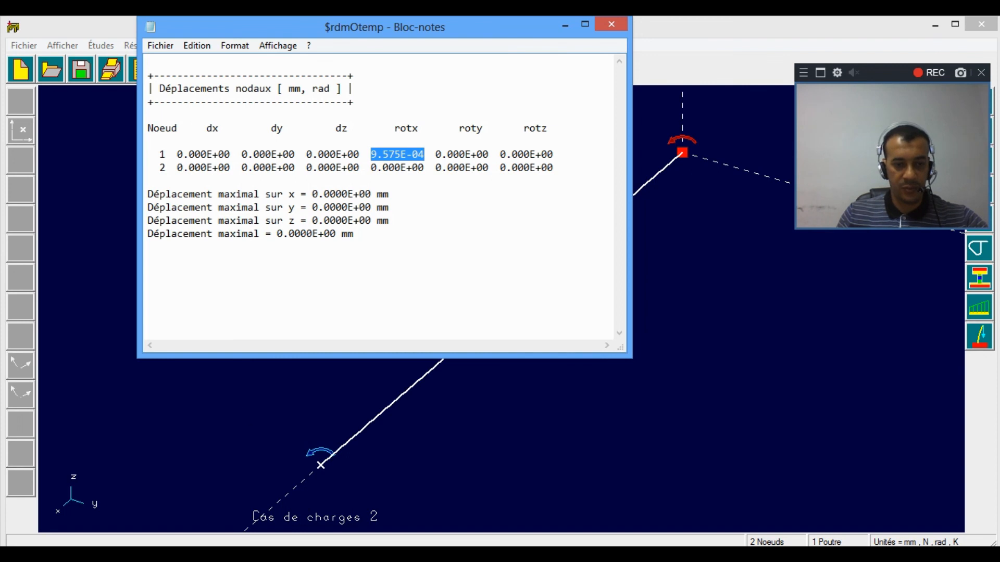
{"action": "left_click", "coordinate": [204, 553]}
{"action": "left_click", "coordinate": [205, 553]}
{"action": "left_click", "coordinate": [204, 553]}
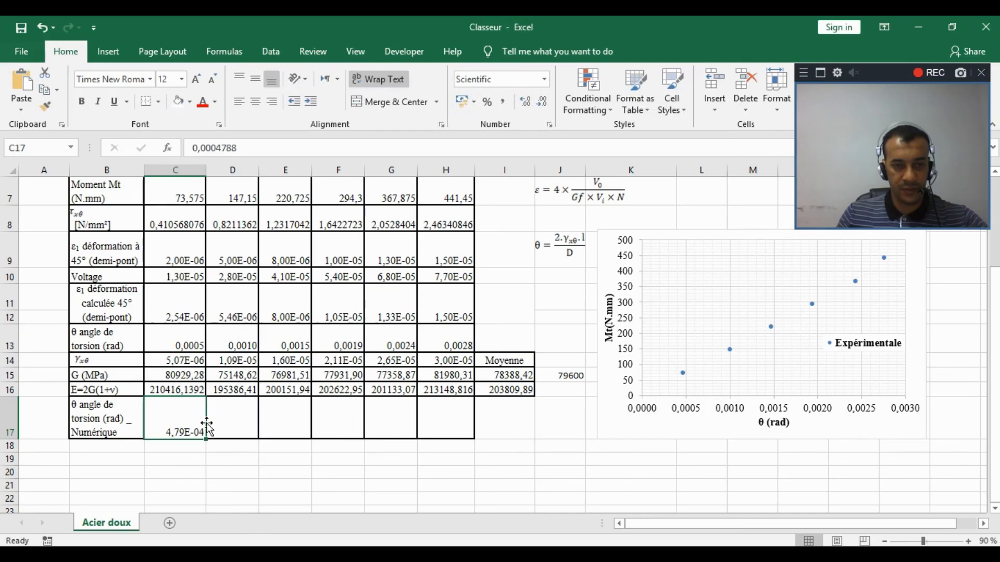
Step: Paste the copied rotation into D17 with a comma as decimal separator, entering 9,575E-04
{"action": "double_click", "coordinate": [221, 418]}
{"action": "right_click", "coordinate": [221, 418]}
{"action": "left_click", "coordinate": [253, 350]}
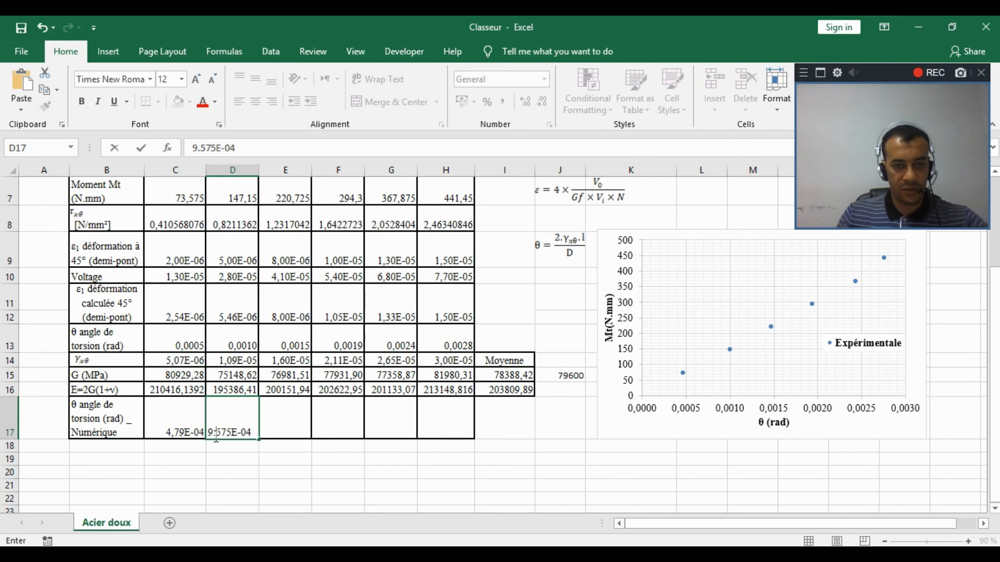
{"action": "type", "text": ","}
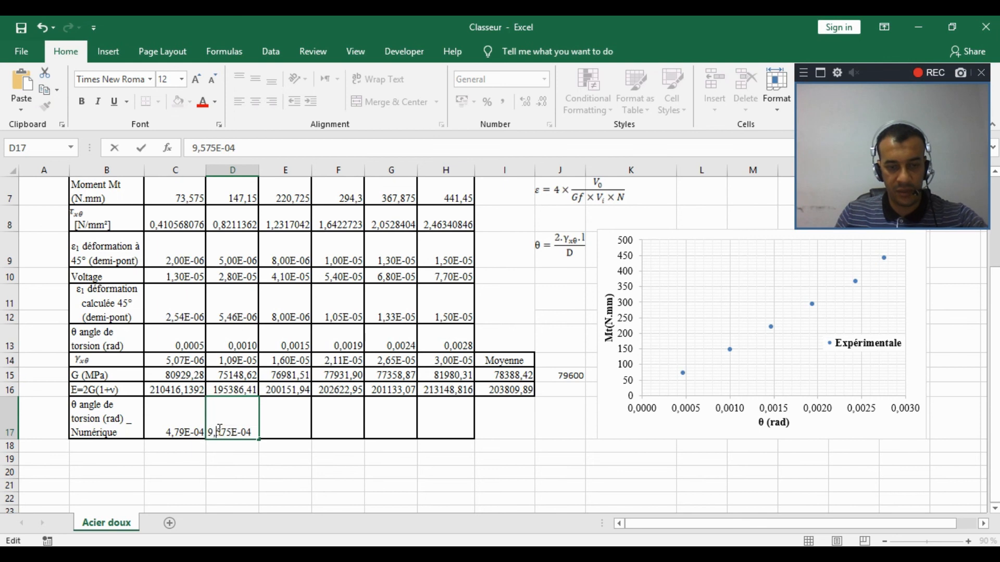
{"action": "left_click", "coordinate": [297, 487]}
{"action": "key", "text": "Return"}
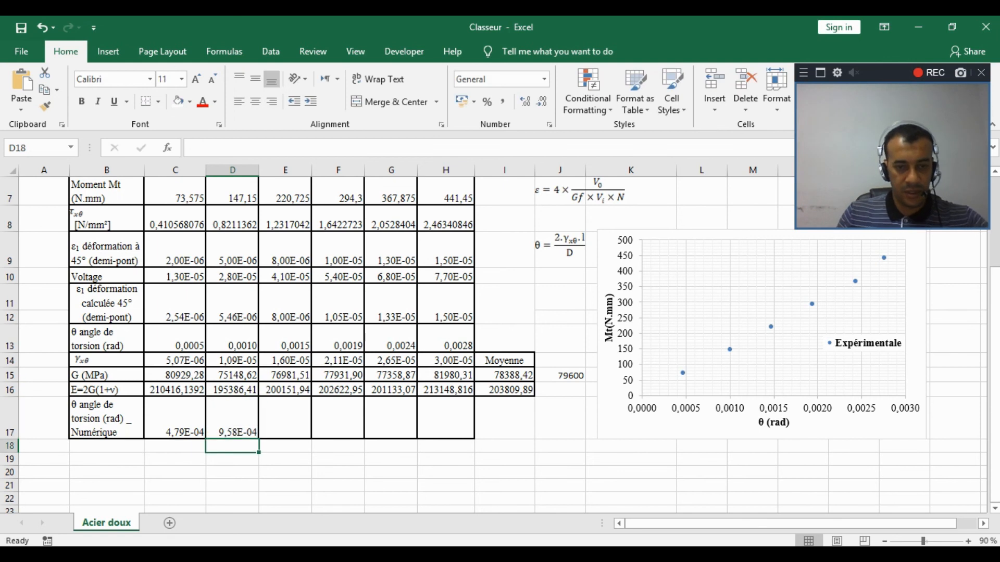
Step: Close the load case 2 report, select load case 3 in RDM 6, and generate its nodal displacements report
{"action": "key", "text": "alt+Tab"}
{"action": "left_click", "coordinate": [612, 25]}
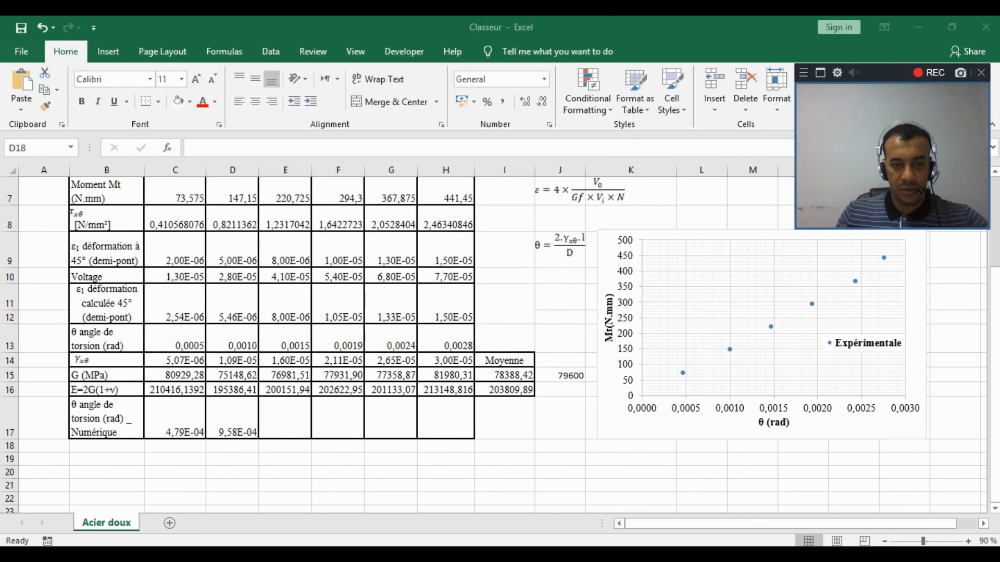
{"action": "key", "text": "alt+Tab"}
{"action": "left_click", "coordinate": [101, 45]}
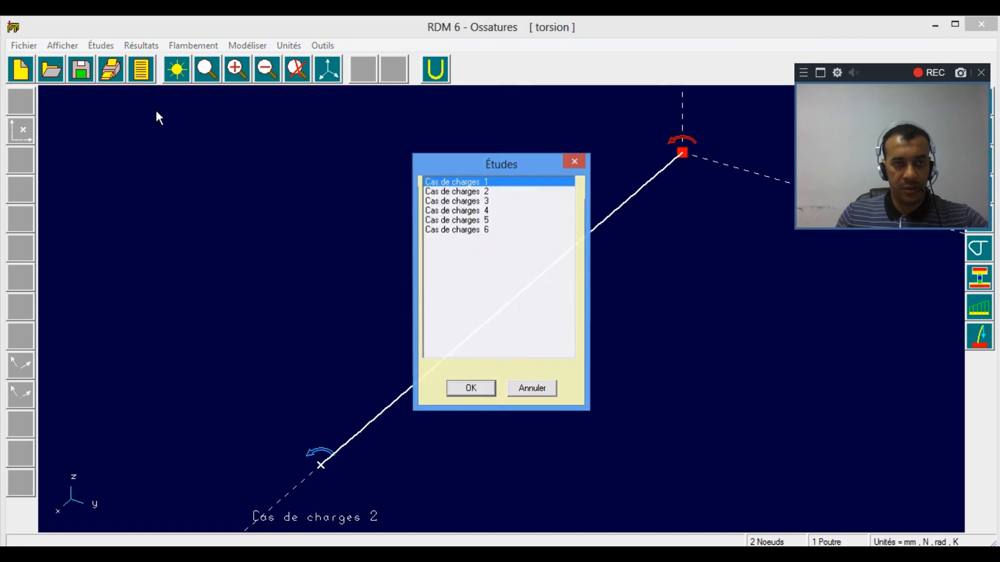
{"action": "left_click", "coordinate": [462, 202]}
{"action": "left_click", "coordinate": [495, 395]}
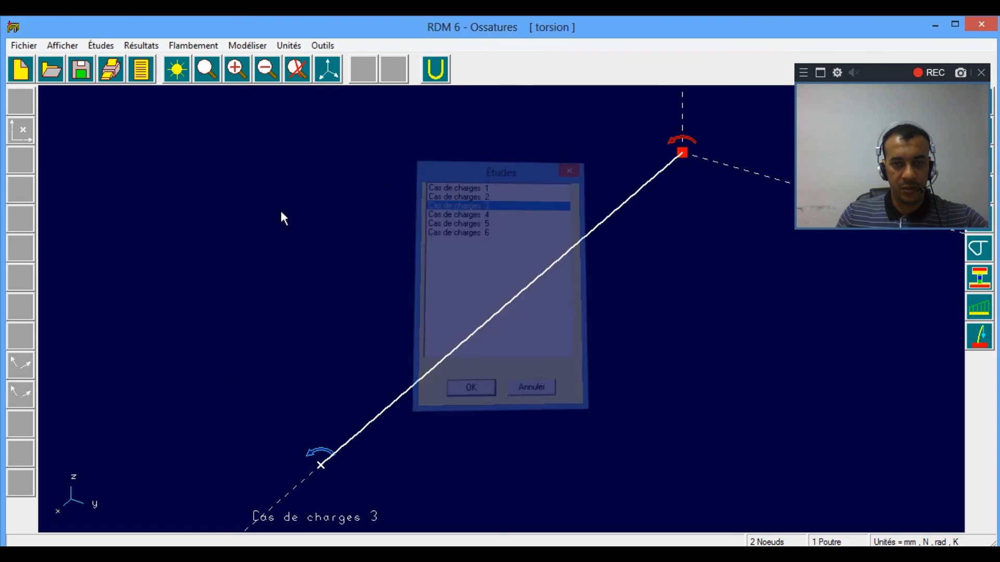
{"action": "left_click", "coordinate": [151, 75]}
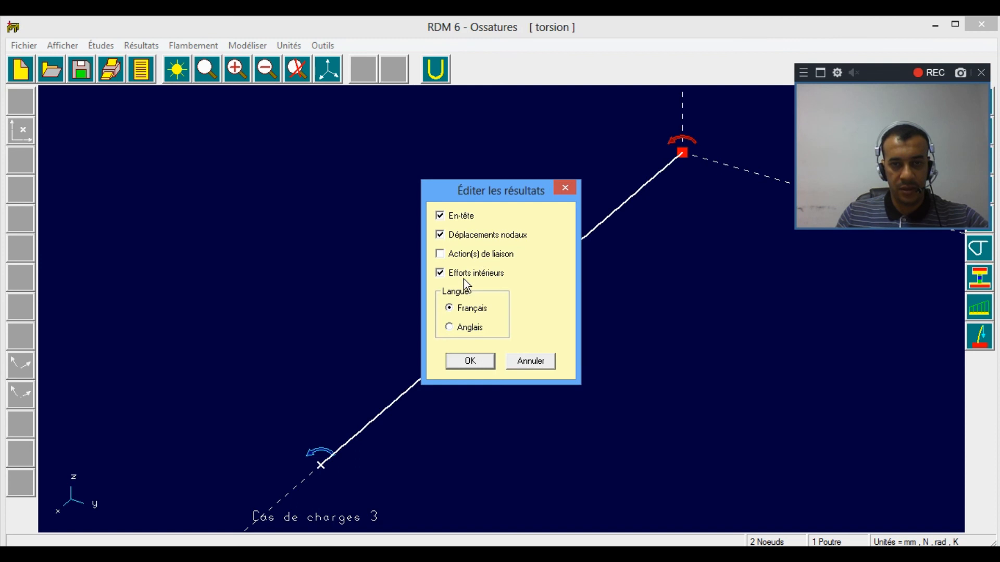
{"action": "left_click", "coordinate": [474, 364]}
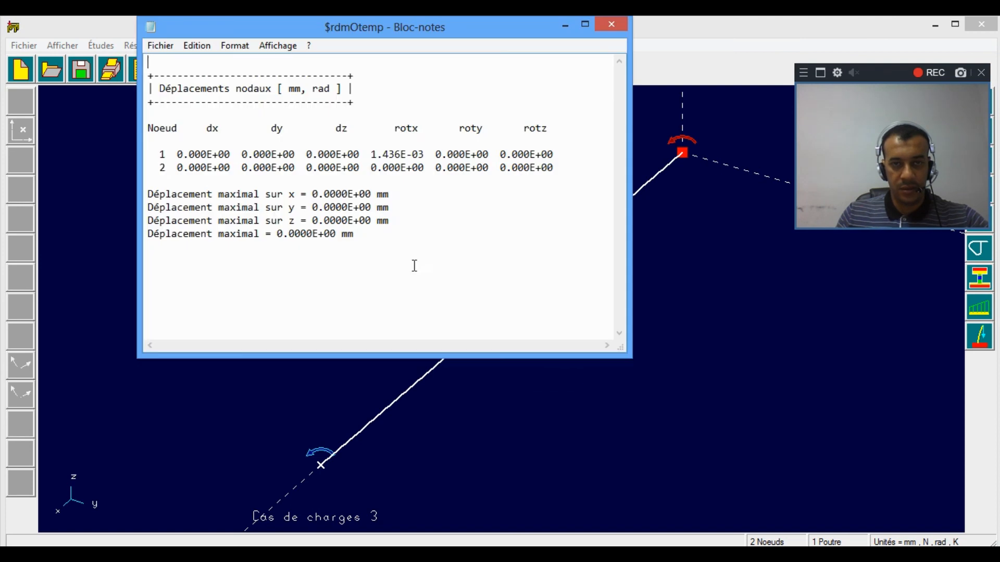
Step: Copy node 1's rotx value for load case 3 into Excel cell E17 with a comma as decimal separator, entering 1,436E-03
{"action": "left_click_drag", "start_coordinate": [371, 155], "coordinate": [427, 155]}
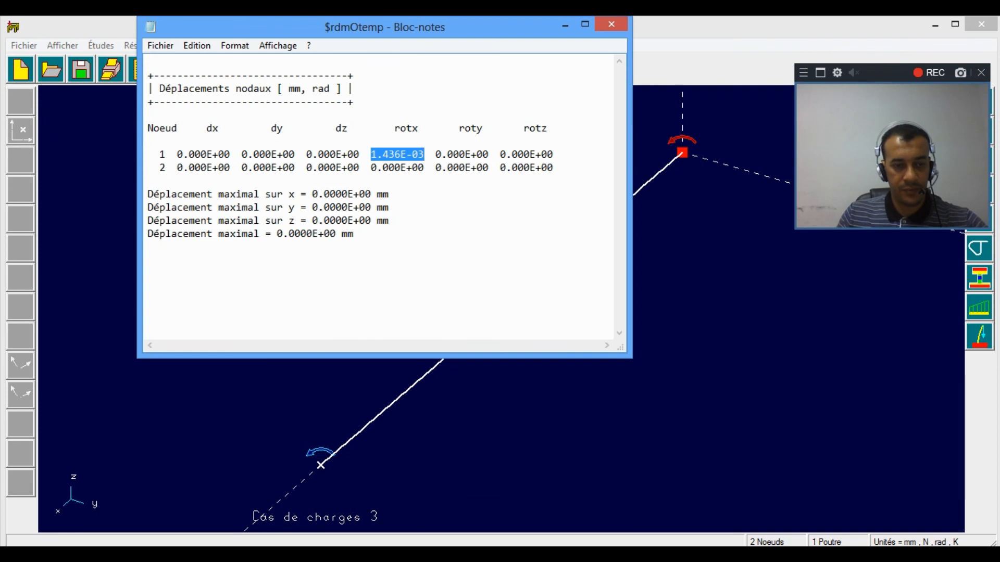
{"action": "left_click", "coordinate": [95, 554]}
{"action": "double_click", "coordinate": [286, 430]}
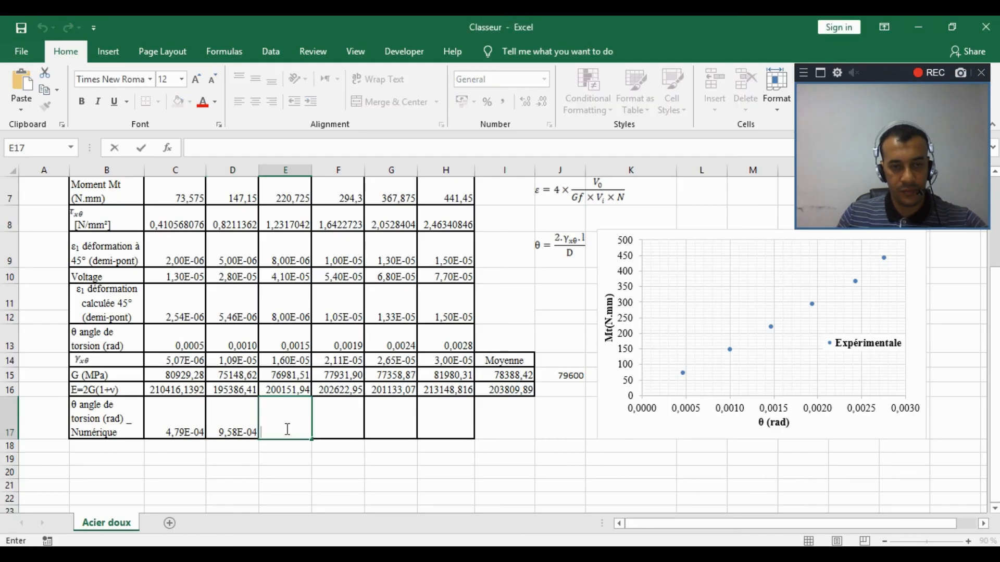
{"action": "key", "text": "ctrl+v"}
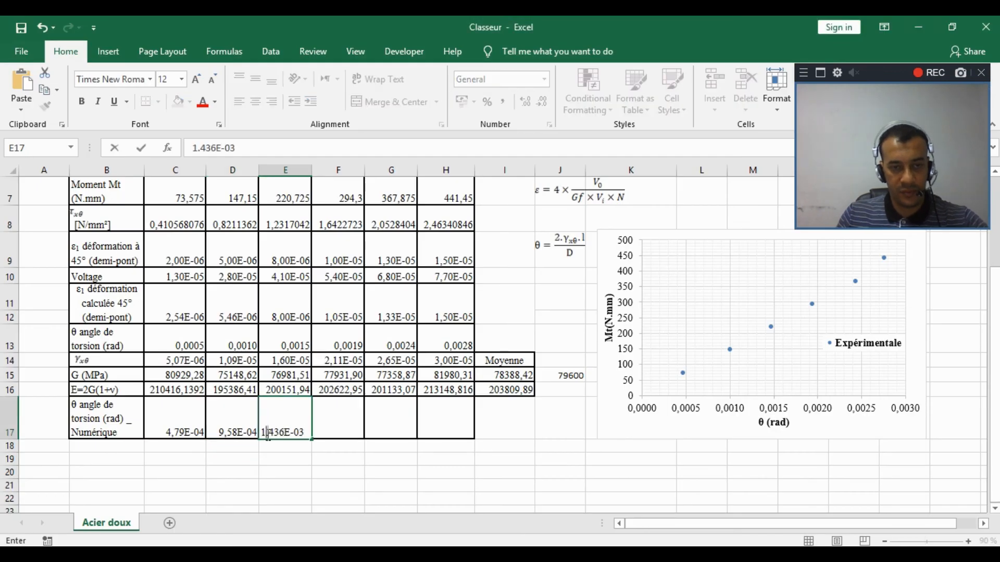
{"action": "key", "text": "Return"}
{"action": "left_click", "coordinate": [329, 419]}
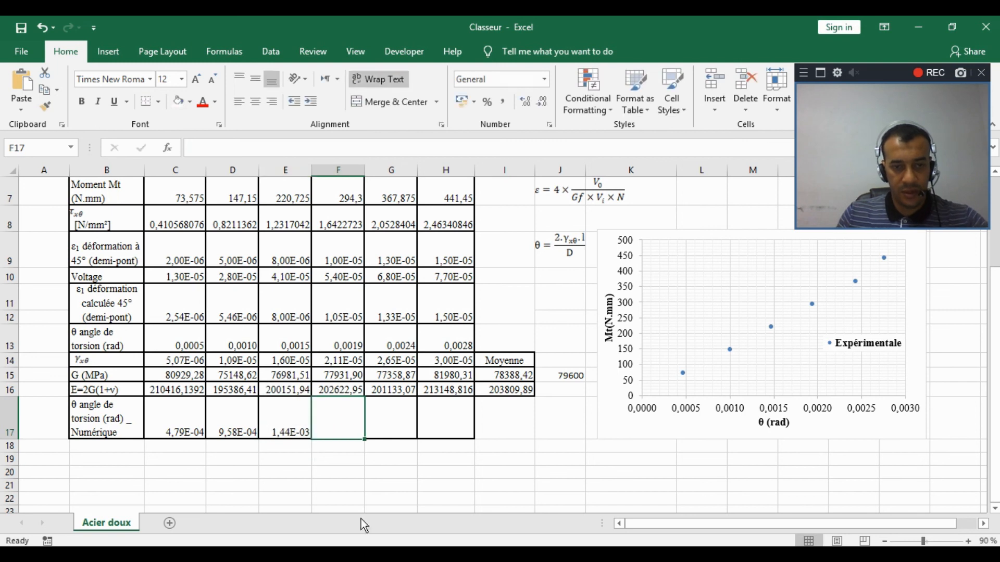
Step: Close the load case 3 report and switch to RDM 6 to make load case 4 the active study
{"action": "left_click", "coordinate": [364, 554]}
{"action": "left_click", "coordinate": [611, 26]}
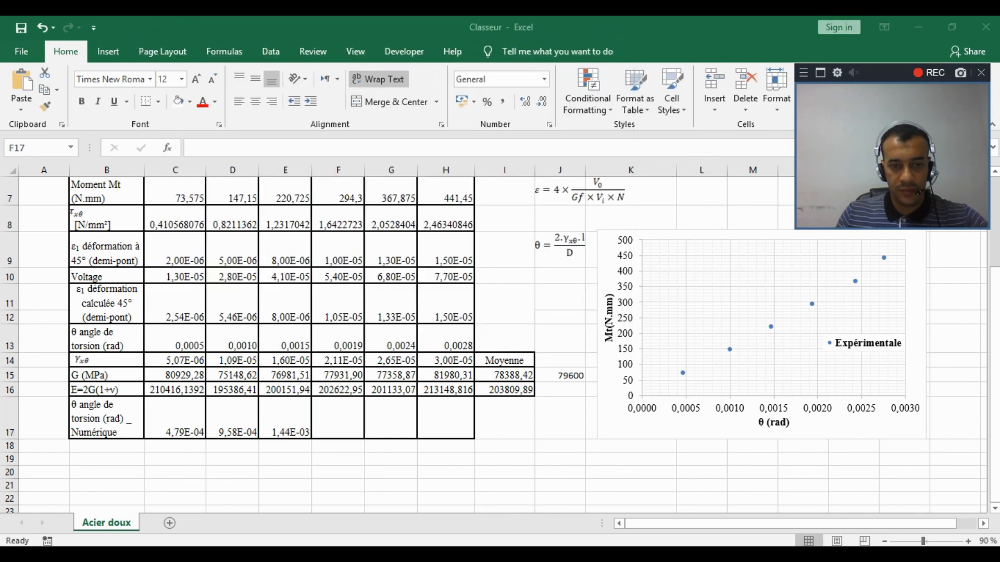
{"action": "key", "text": "alt+Tab"}
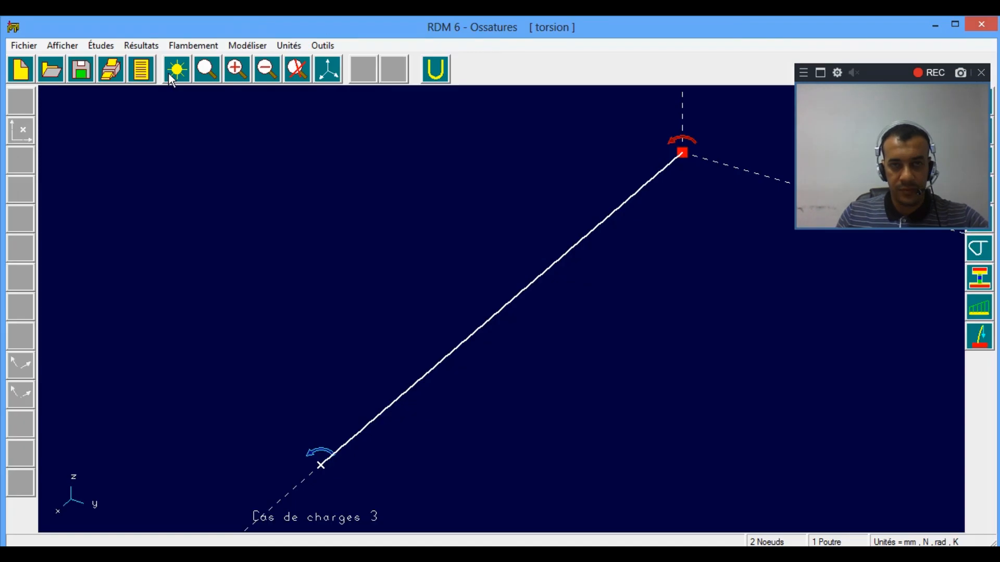
{"action": "left_click", "coordinate": [243, 46]}
{"action": "left_click", "coordinate": [259, 49]}
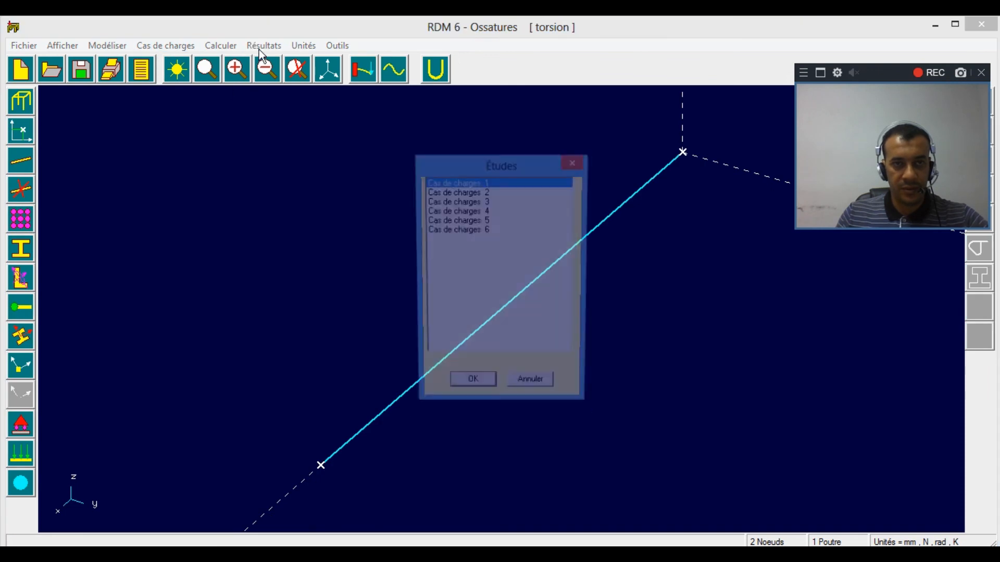
{"action": "left_click", "coordinate": [487, 202]}
{"action": "left_click", "coordinate": [487, 211]}
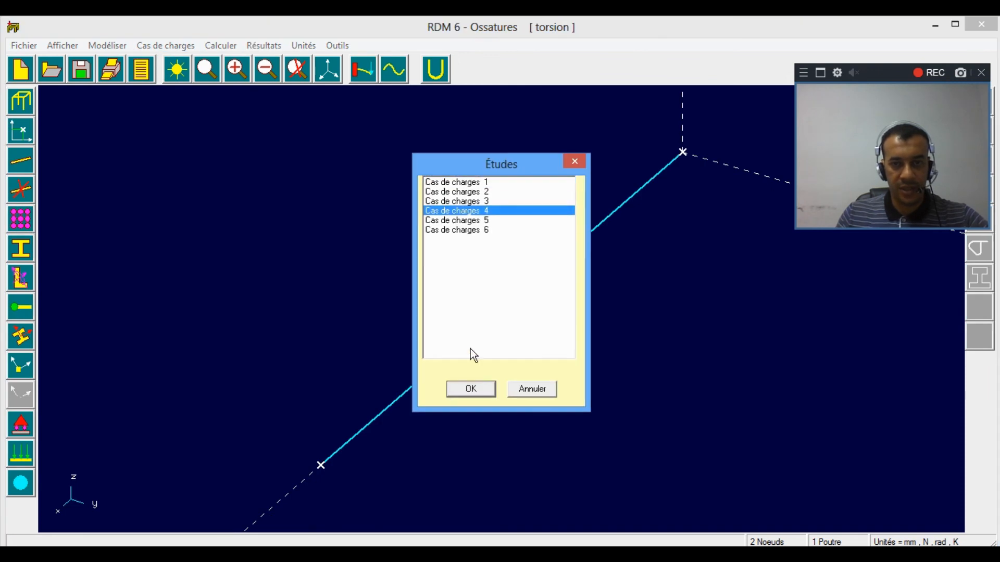
{"action": "left_click", "coordinate": [471, 391]}
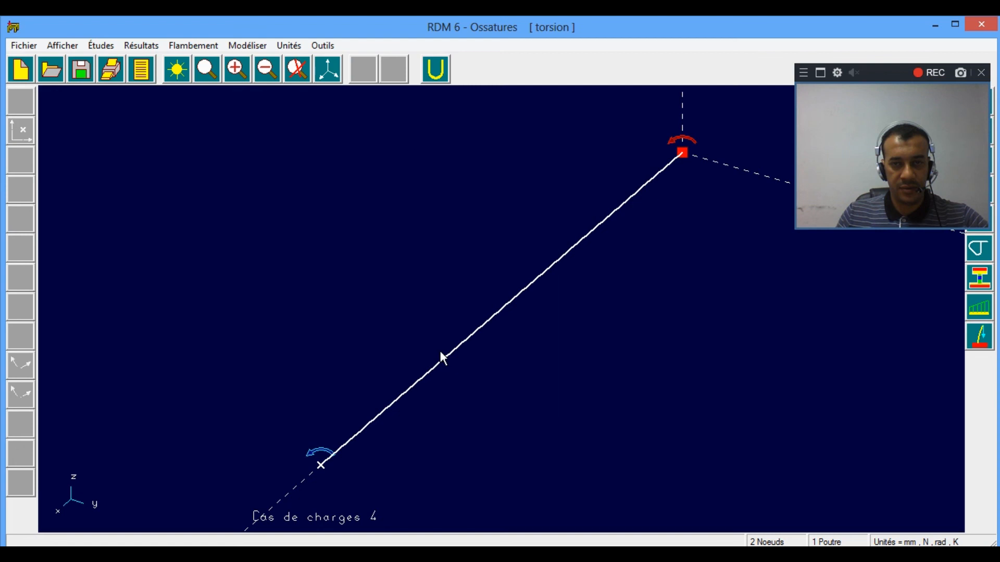
Step: Generate the results report with the nodal displacements for load case 4
{"action": "left_click", "coordinate": [141, 45]}
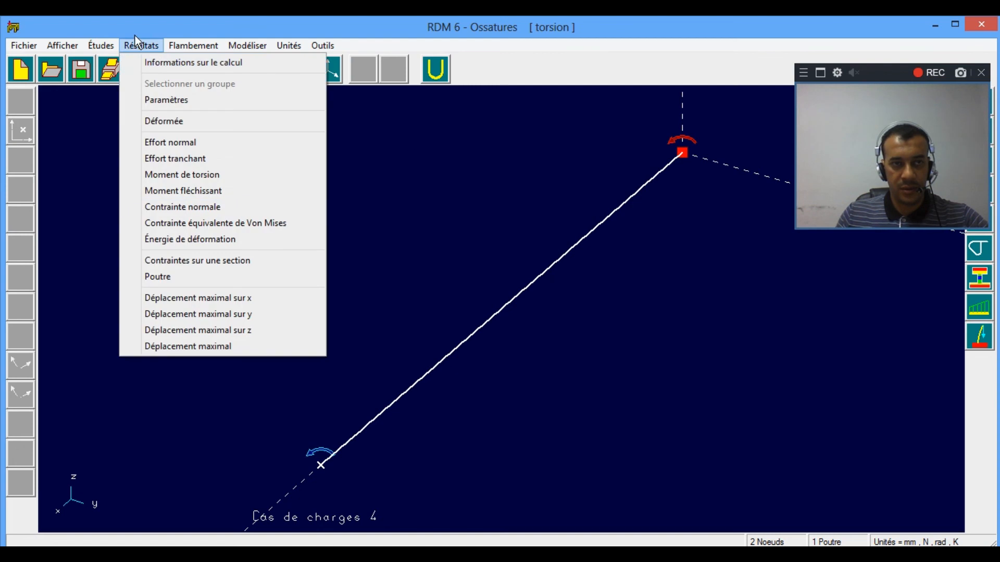
{"action": "left_click", "coordinate": [156, 21]}
{"action": "left_click", "coordinate": [146, 70]}
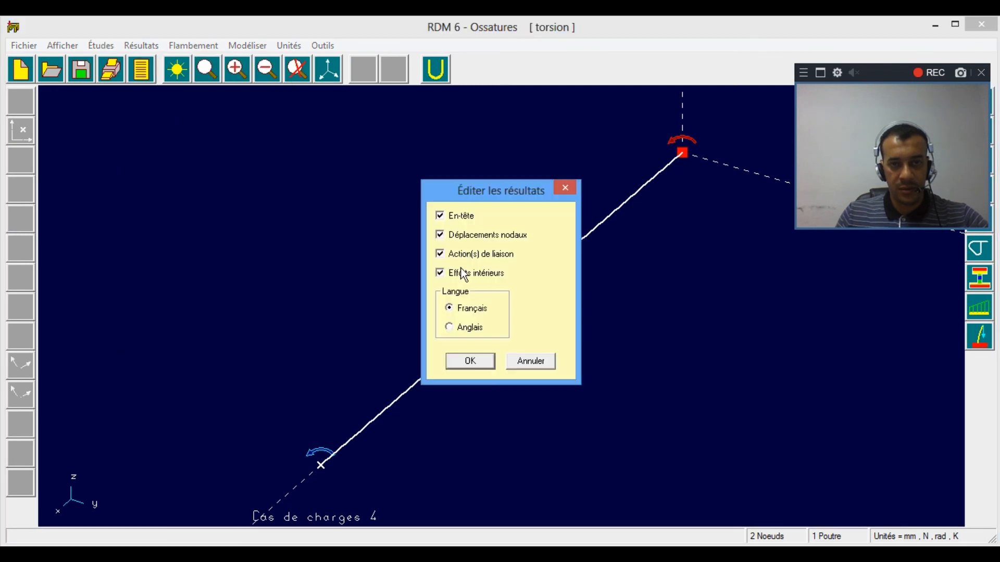
{"action": "left_click", "coordinate": [468, 361]}
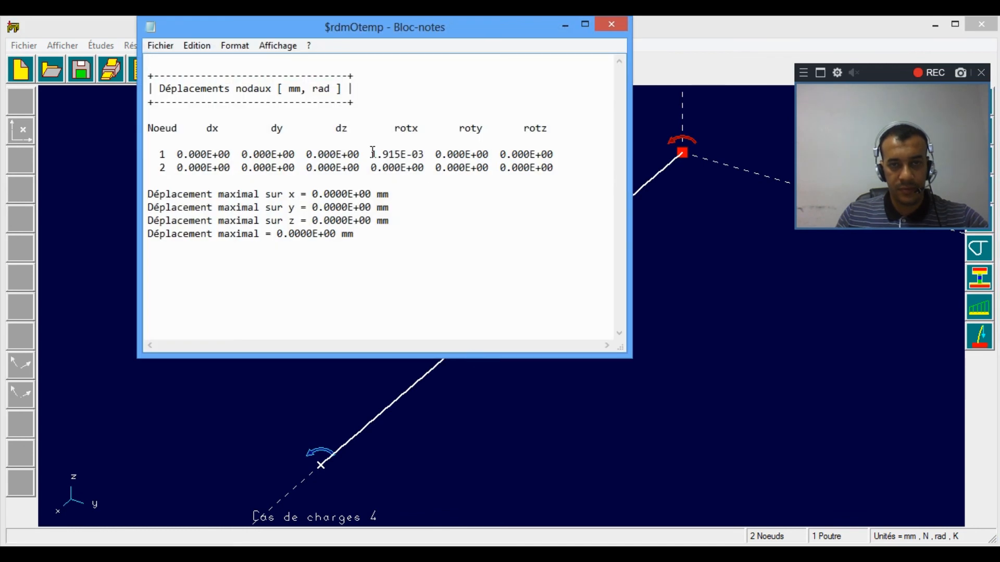
Step: Copy node 1's rotx value for load case 4 into Excel cell F17 with a decimal comma, entering 1,915E-03
{"action": "left_click_drag", "start_coordinate": [371, 154], "coordinate": [424, 154]}
{"action": "key", "text": "ctrl+c"}
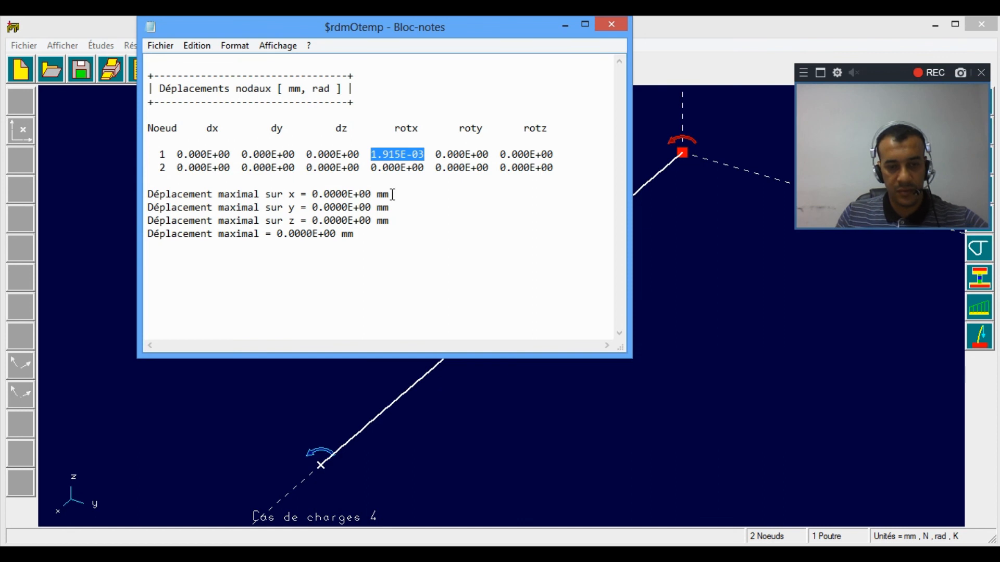
{"action": "left_click", "coordinate": [254, 554]}
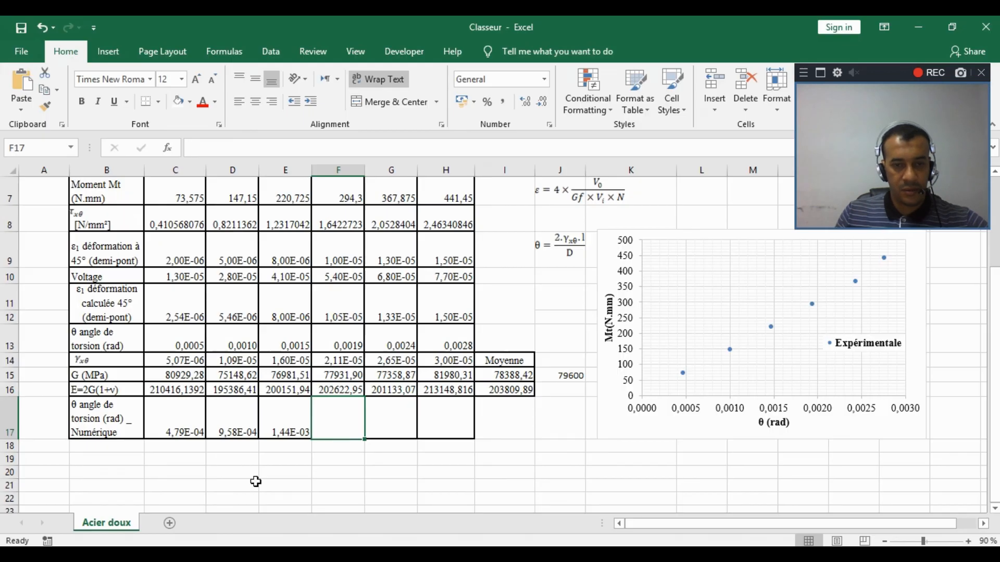
{"action": "double_click", "coordinate": [350, 429]}
{"action": "key", "text": "ctrl+v"}
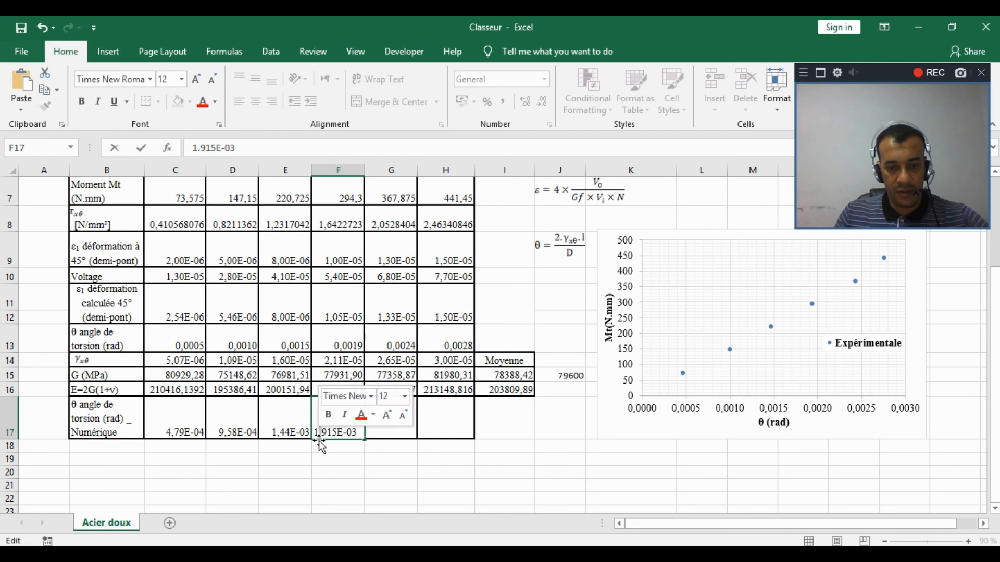
{"action": "left_click", "coordinate": [391, 471]}
Step: Close the load case 4 report, select load case 5 in RDM 6, and generate its report with only nodal displacements
{"action": "key", "text": "alt+Tab"}
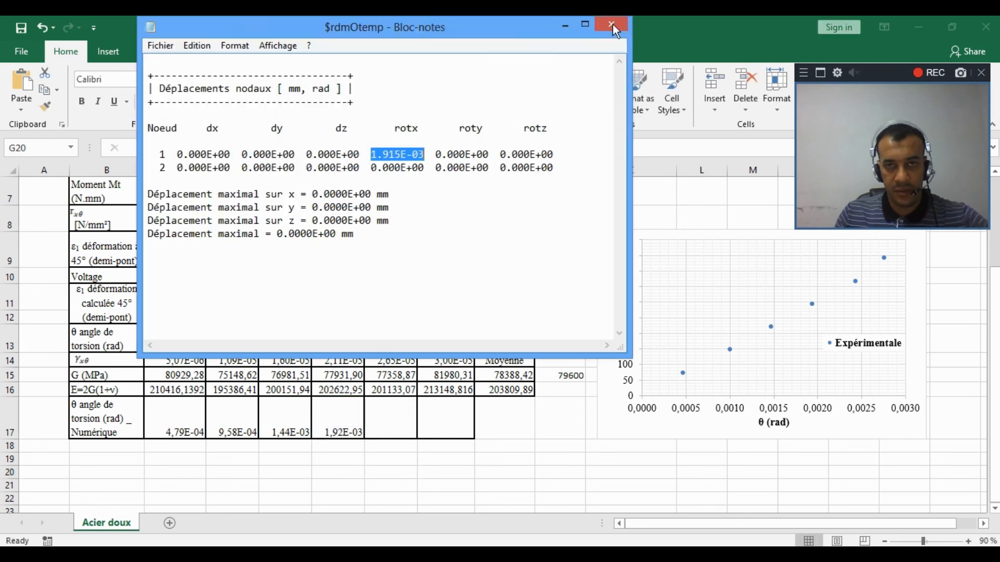
{"action": "left_click", "coordinate": [612, 28]}
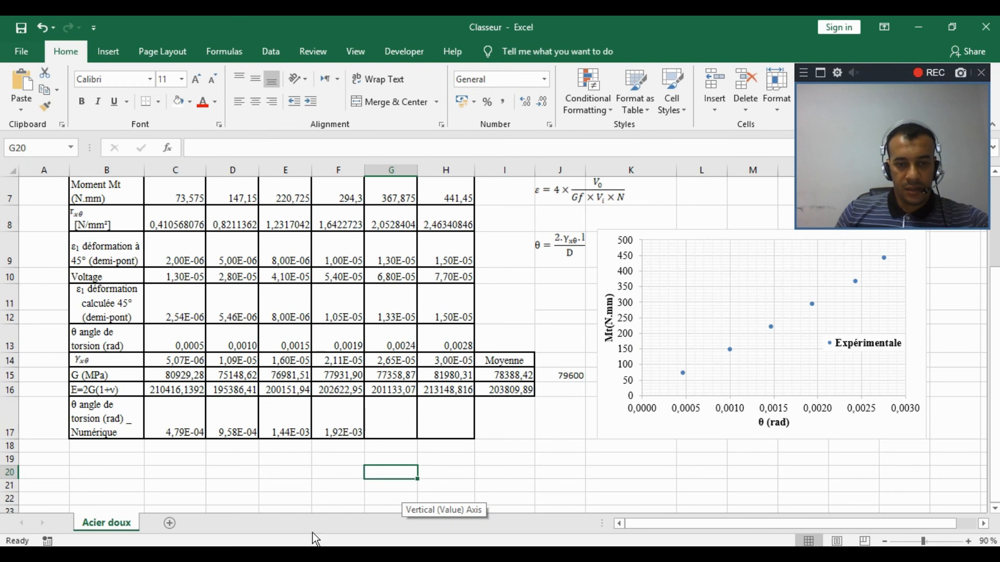
{"action": "key", "text": "alt+Tab"}
{"action": "left_click", "coordinate": [110, 69]}
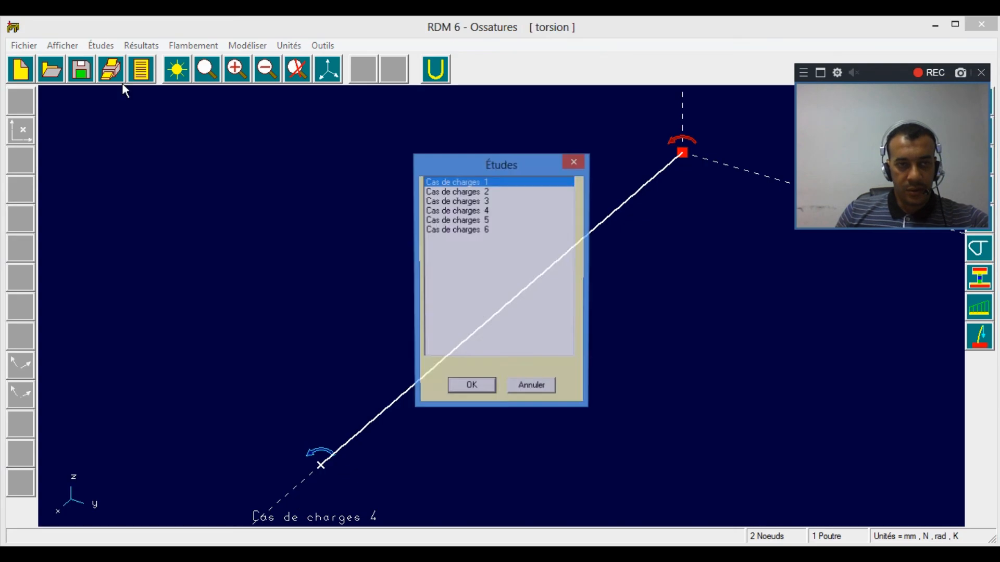
{"action": "left_click", "coordinate": [463, 220]}
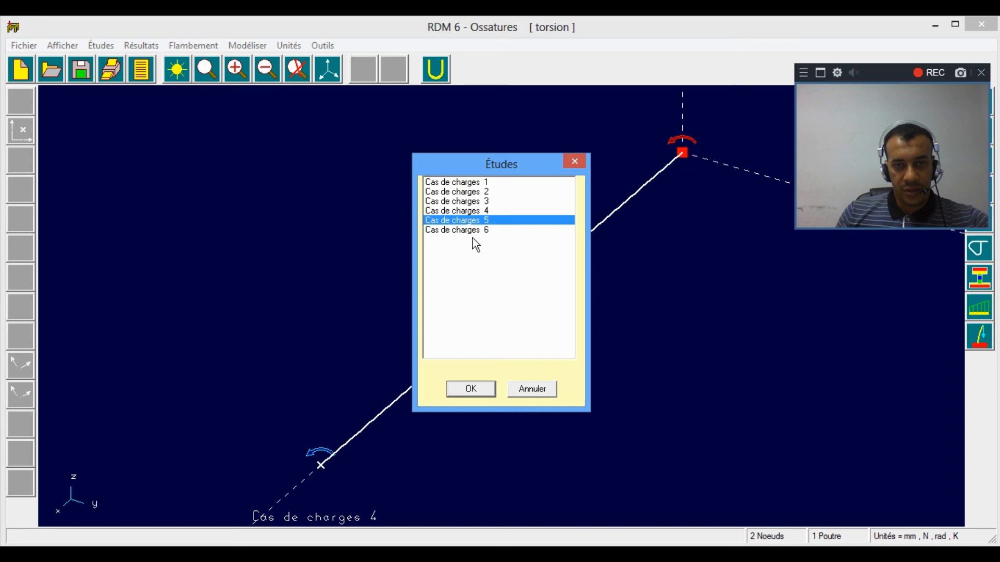
{"action": "left_click", "coordinate": [493, 390]}
{"action": "left_click", "coordinate": [141, 69]}
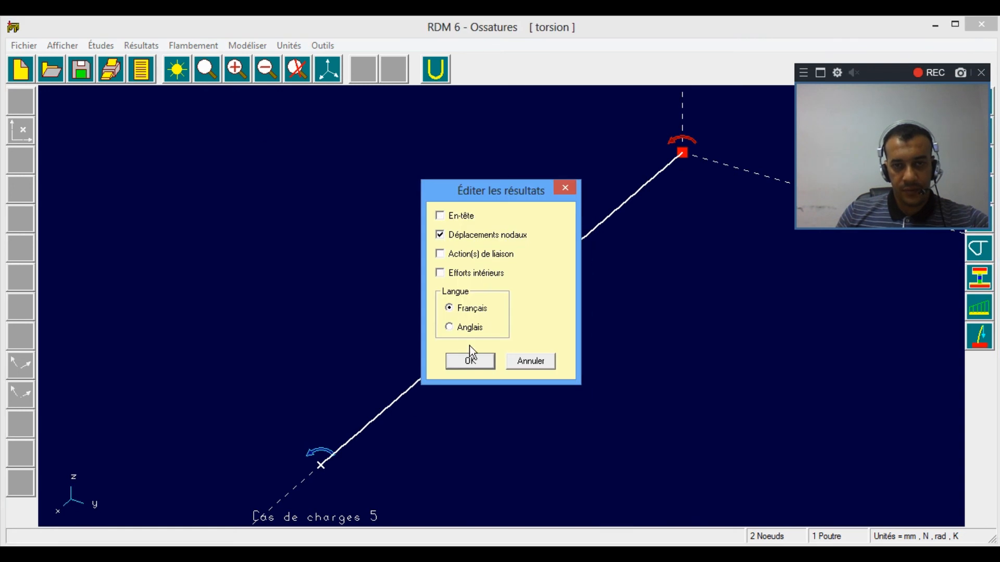
{"action": "left_click", "coordinate": [472, 361]}
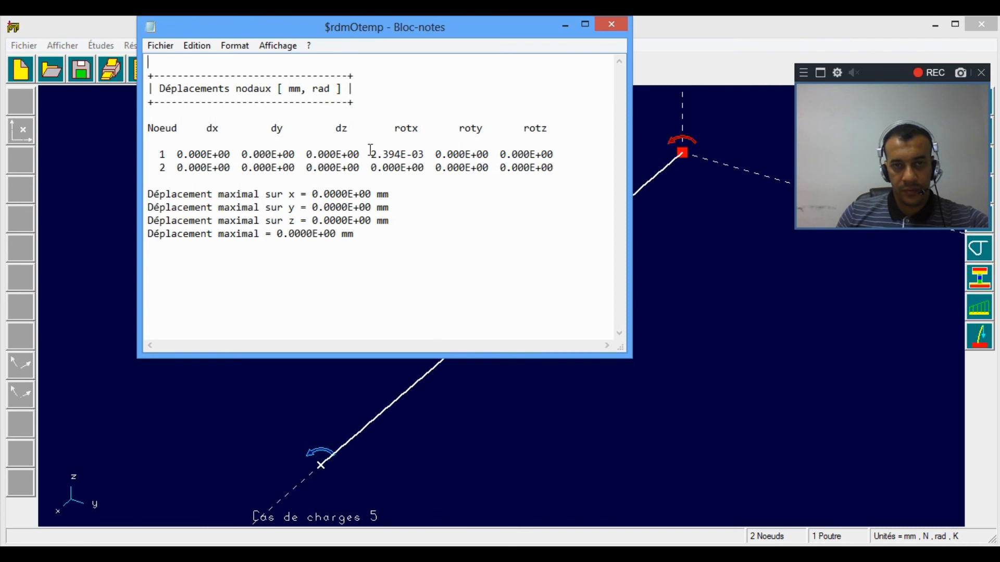
Step: Copy node 1's rotx value for load case 5 into Excel cell G17 with a decimal comma, entering 2,394E-03
{"action": "left_click_drag", "start_coordinate": [373, 153], "coordinate": [419, 151]}
{"action": "right_click", "coordinate": [423, 150]}
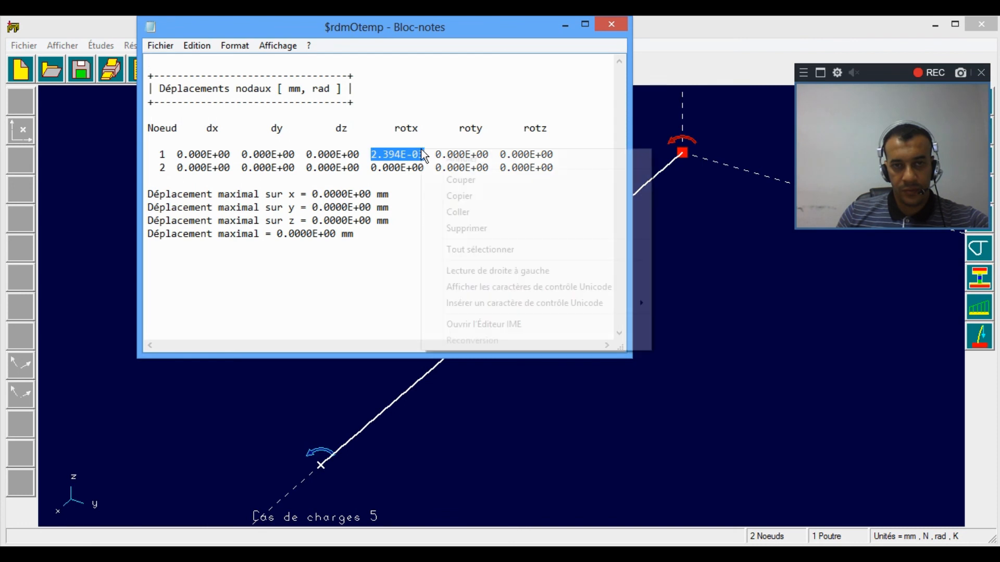
{"action": "left_click", "coordinate": [459, 197]}
{"action": "key", "text": "alt+Tab"}
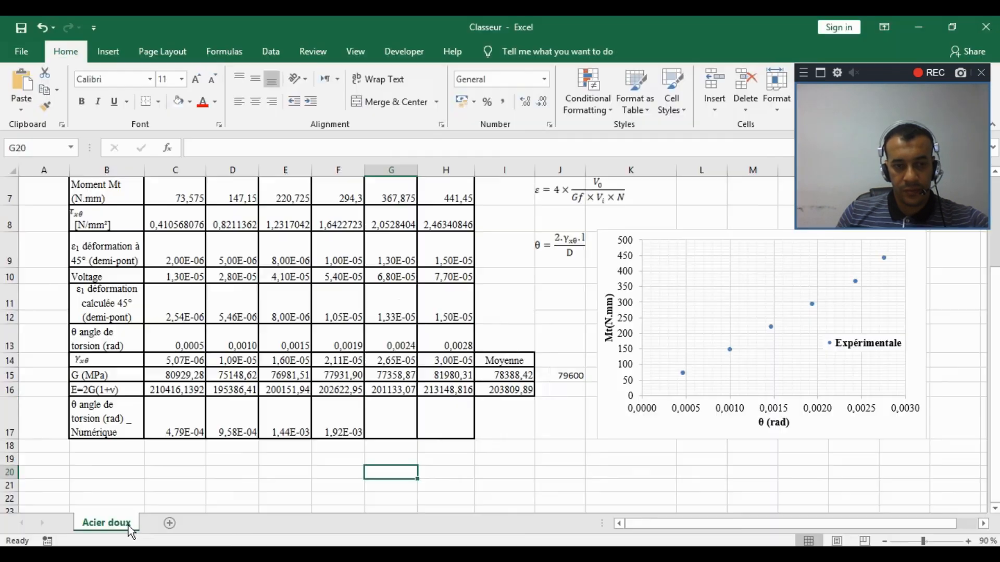
{"action": "left_click", "coordinate": [403, 430]}
{"action": "right_click", "coordinate": [403, 430]}
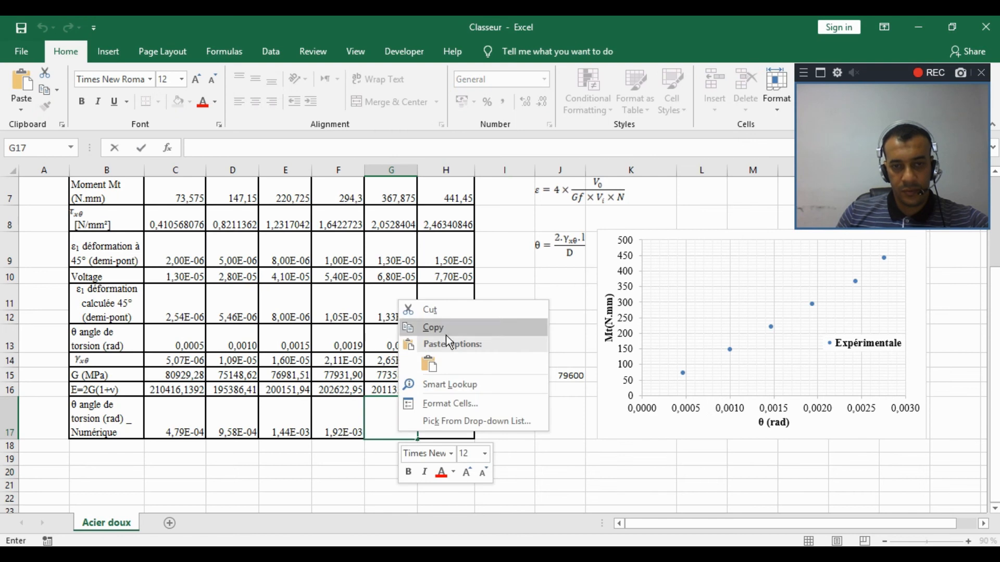
{"action": "left_click", "coordinate": [429, 364]}
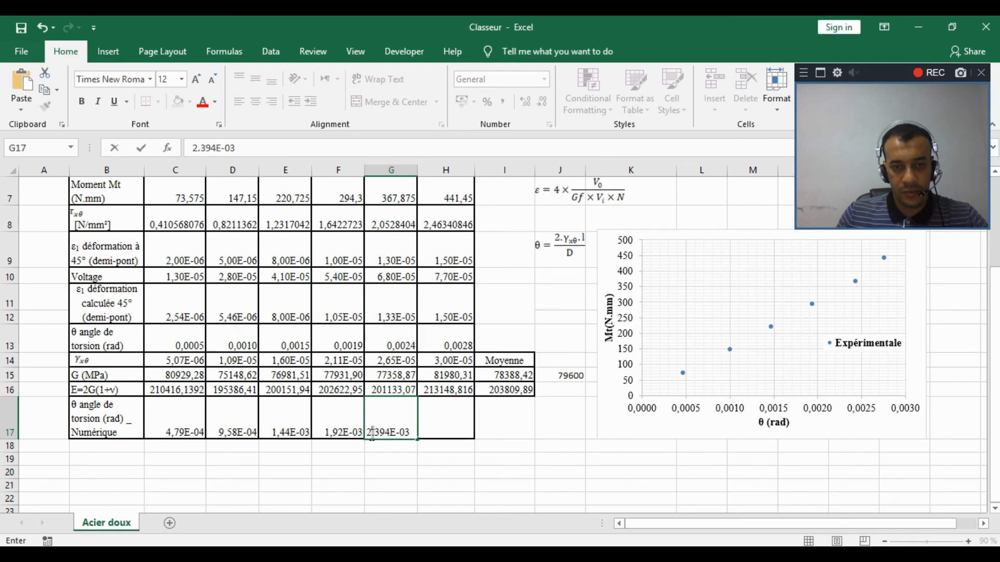
{"action": "left_click", "coordinate": [430, 424]}
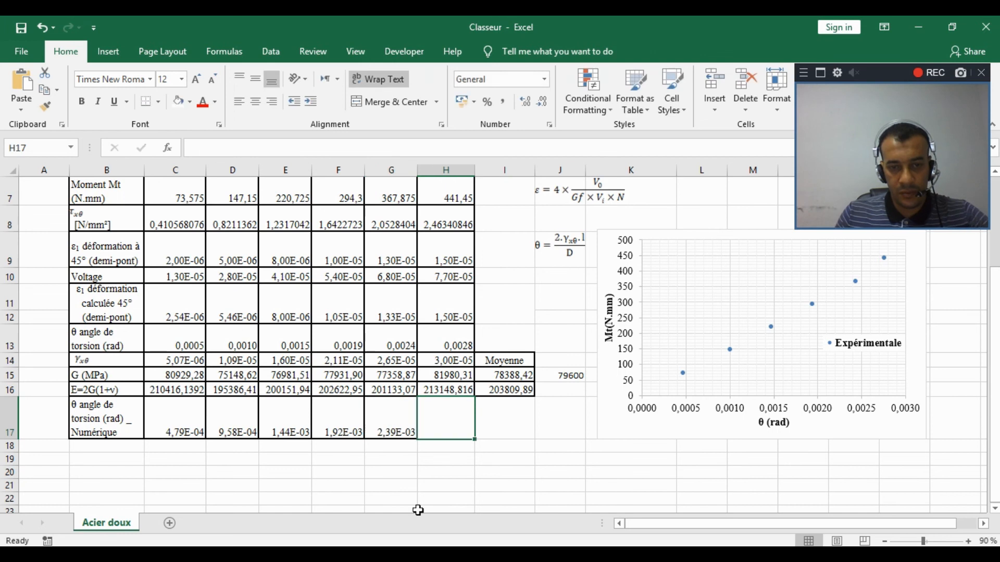
Step: Close the load case 5 report, select load case 6 in RDM 6, and generate its report with only nodal displacements
{"action": "key", "text": "alt+Tab"}
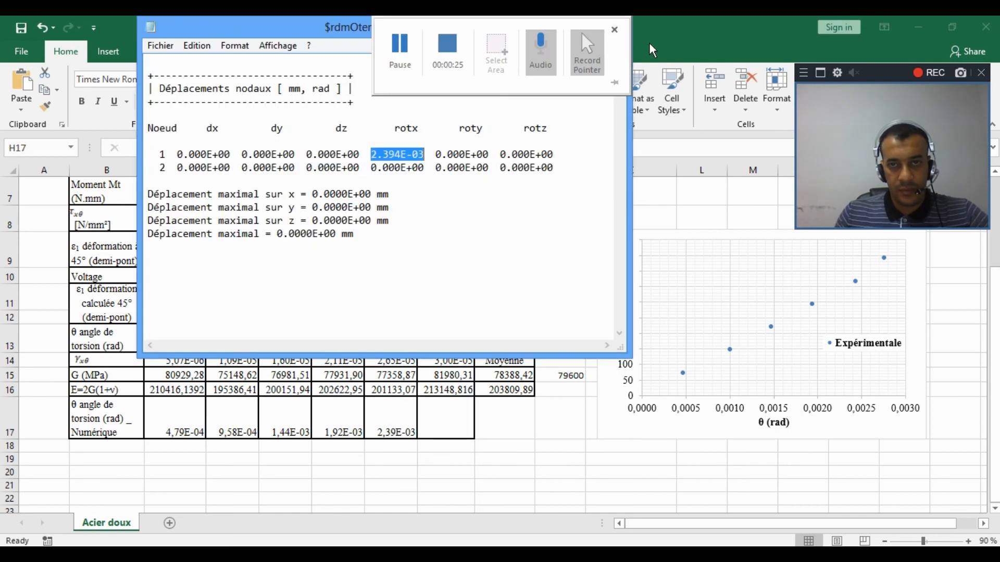
{"action": "left_click", "coordinate": [619, 27]}
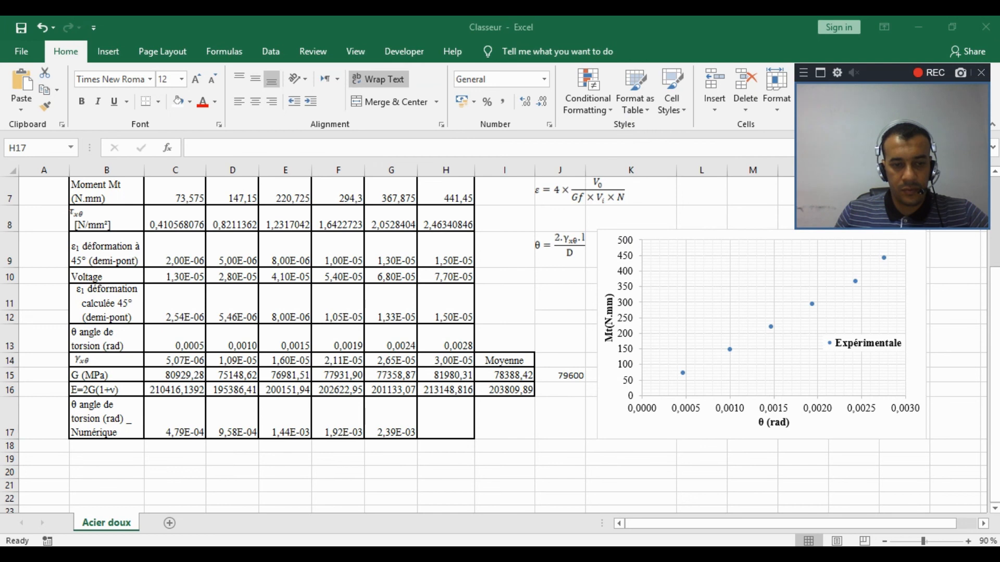
{"action": "left_click", "coordinate": [251, 556]}
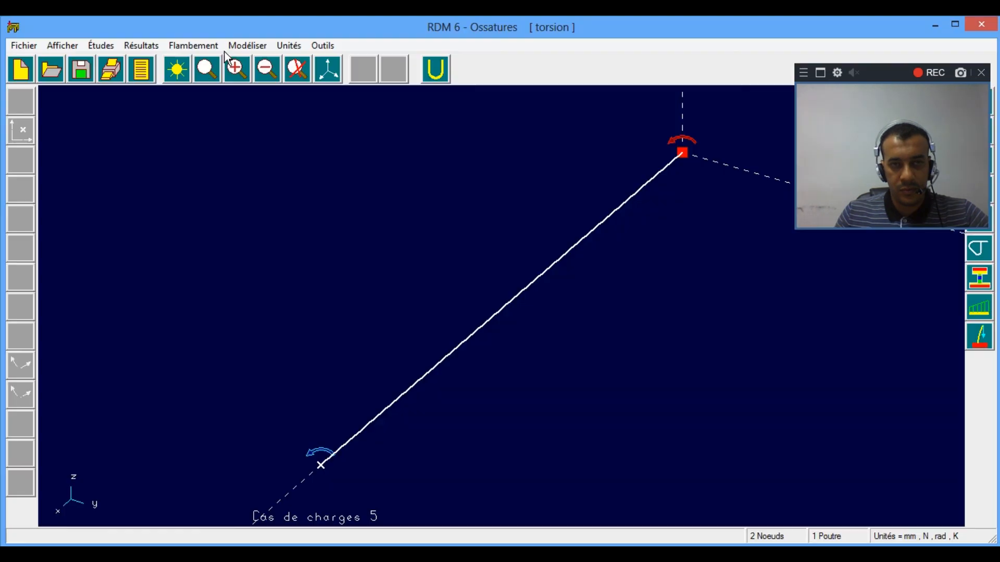
{"action": "left_click", "coordinate": [100, 46]}
{"action": "left_click", "coordinate": [467, 255]}
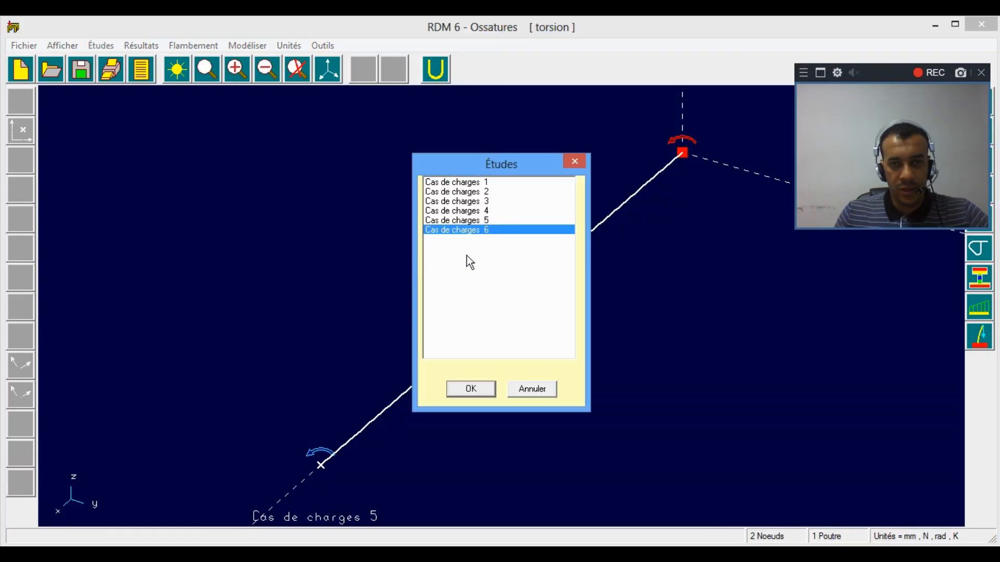
{"action": "left_click", "coordinate": [471, 389]}
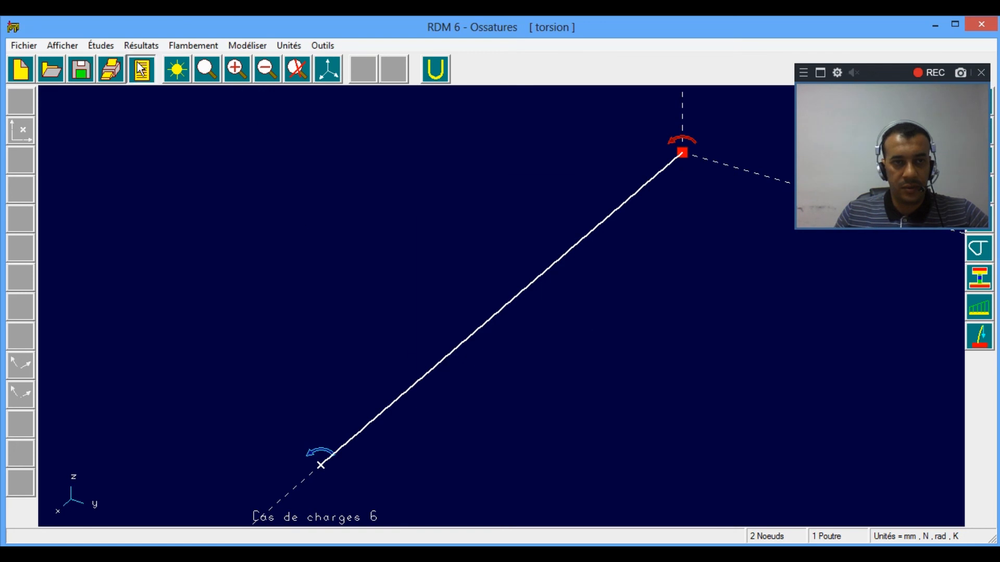
{"action": "left_click", "coordinate": [141, 70]}
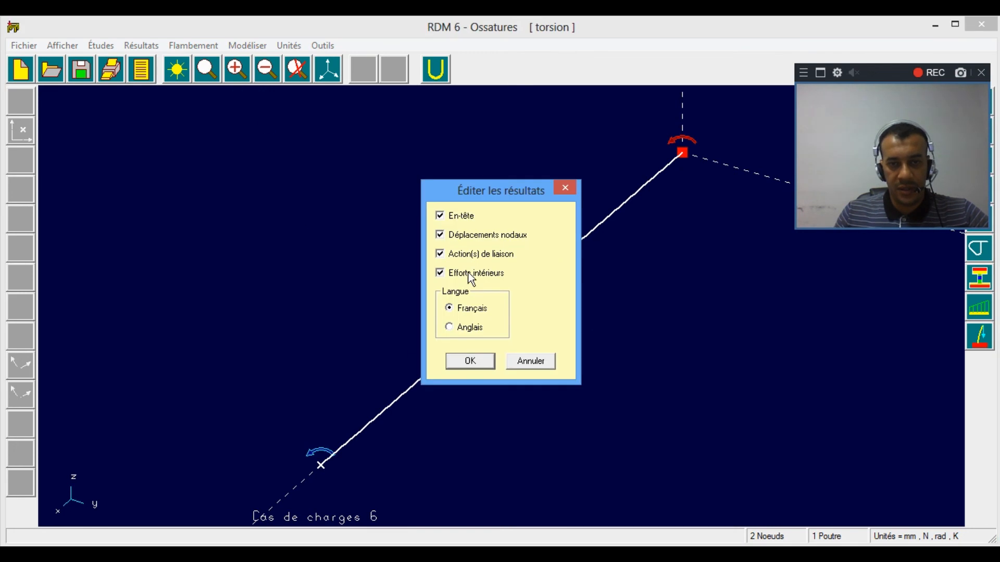
{"action": "left_click", "coordinate": [489, 367]}
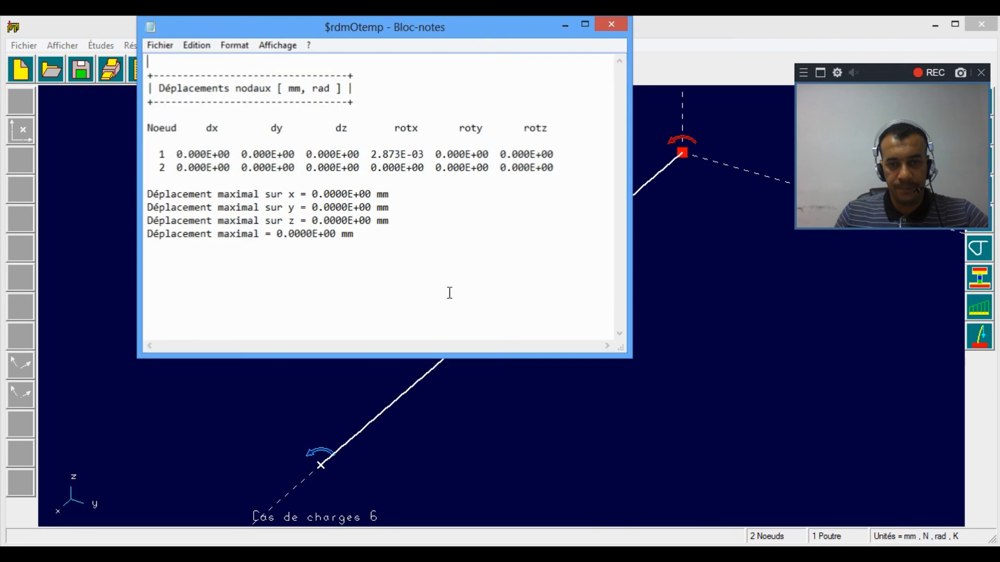
Step: Copy node 1's rotx value for load case 6 into Excel cell H17 with a decimal comma, entering 2,873E-03
{"action": "left_click_drag", "start_coordinate": [377, 155], "coordinate": [428, 152]}
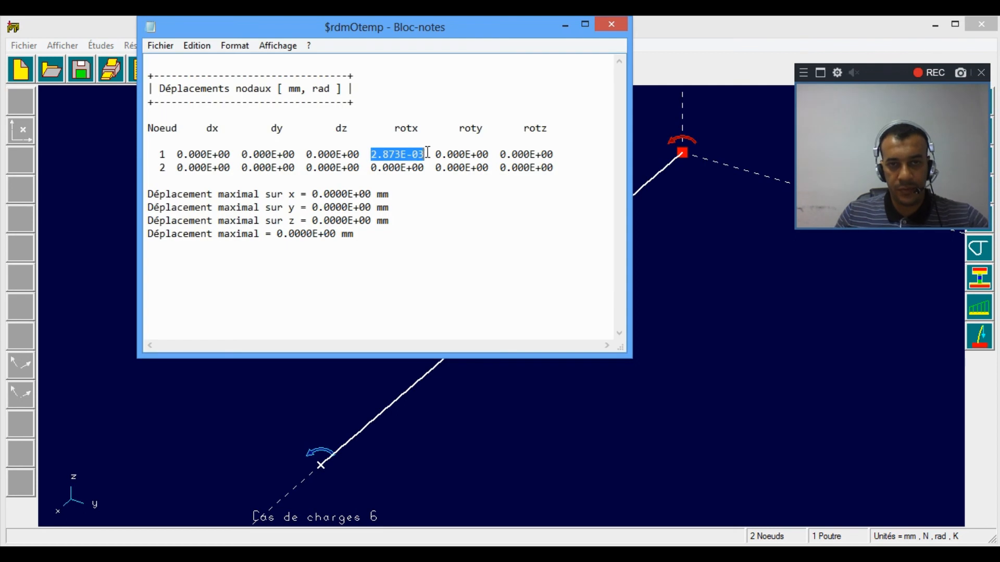
{"action": "left_click", "coordinate": [612, 24]}
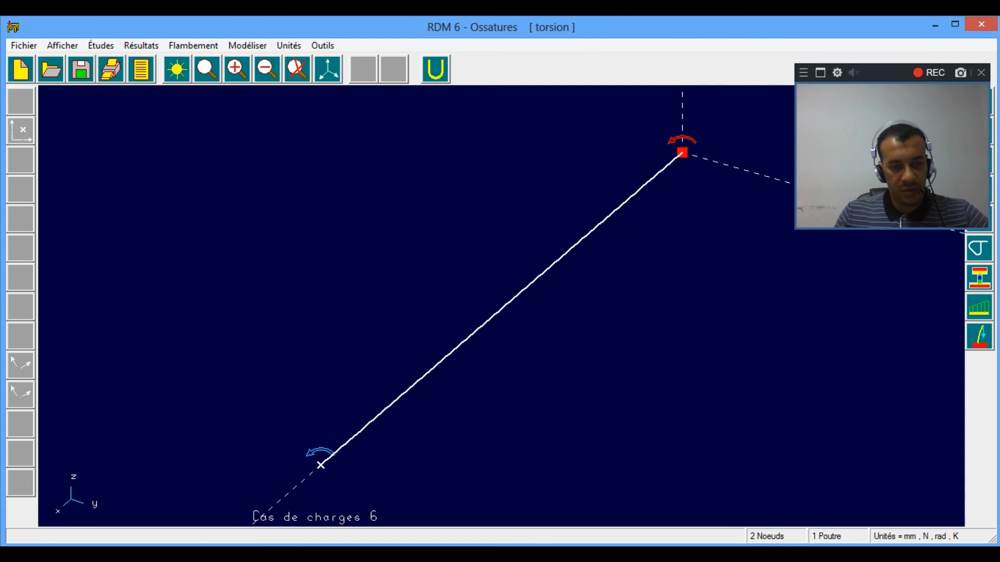
{"action": "key", "text": "alt+Tab"}
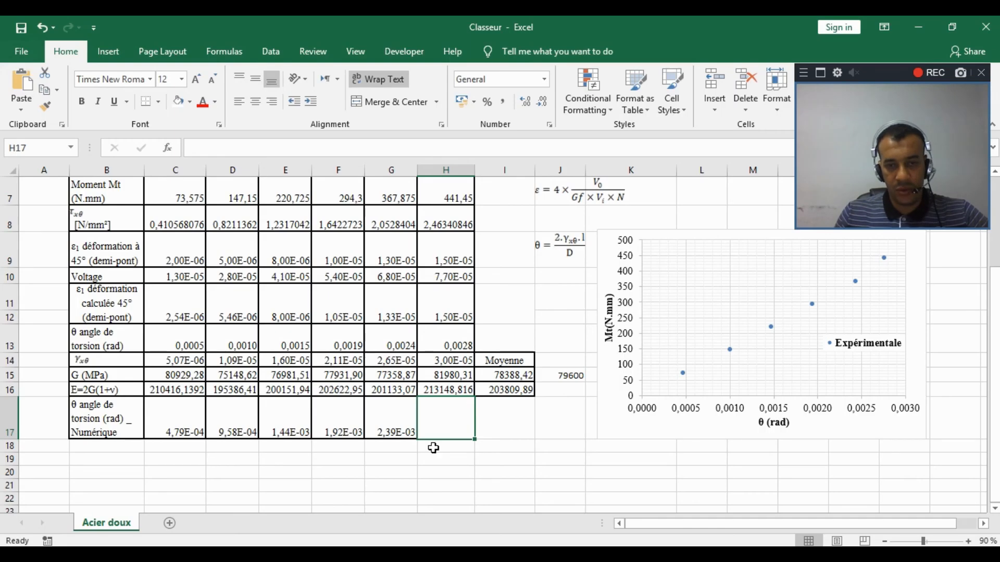
{"action": "right_click", "coordinate": [437, 415]}
{"action": "left_click", "coordinate": [471, 170]}
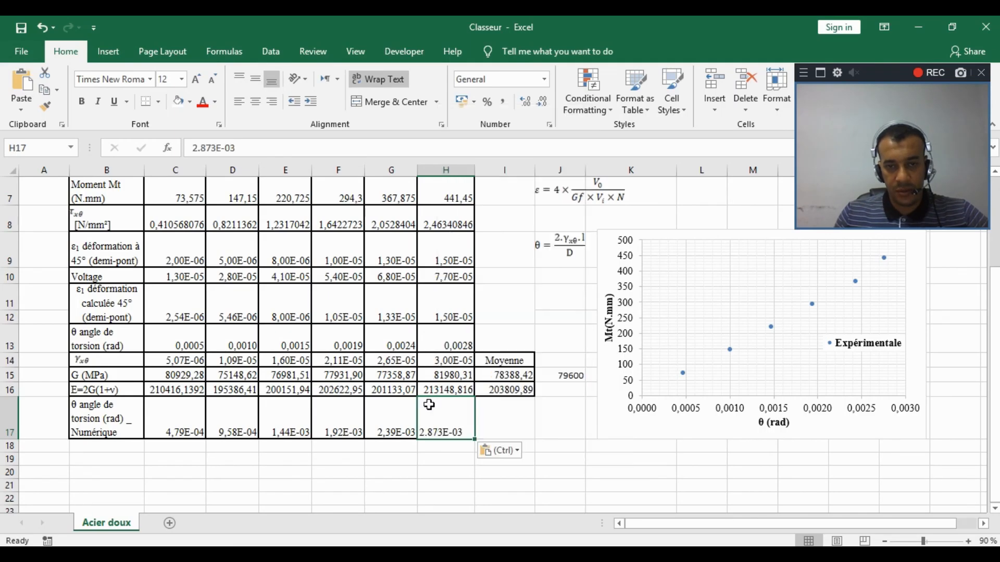
{"action": "double_click", "coordinate": [428, 432]}
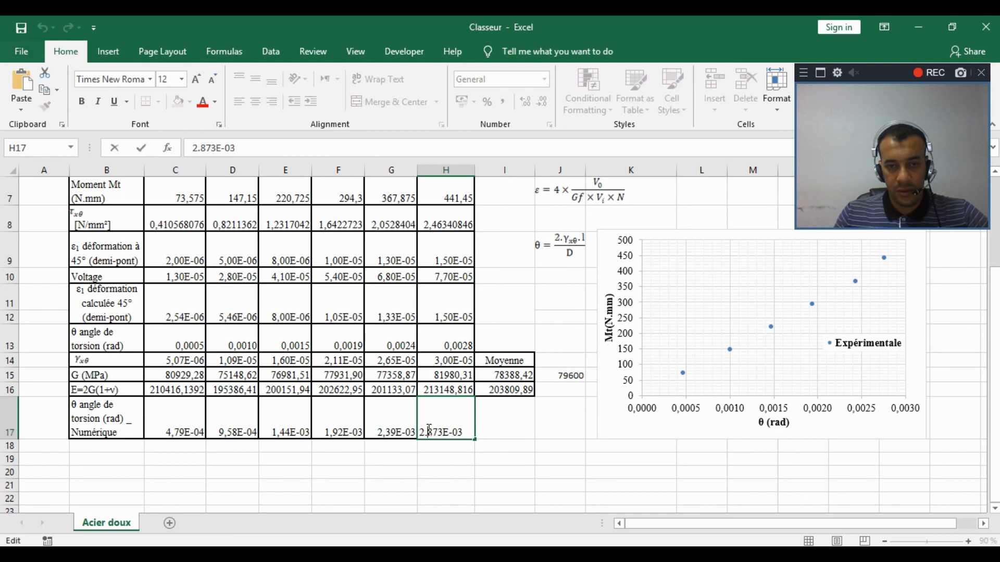
{"action": "left_click_drag", "start_coordinate": [425, 431], "coordinate": [196, 423]}
{"action": "type", "text": ","}
{"action": "left_click", "coordinate": [421, 468]}
Step: Format the numerical torsion angles in C17:H17 as Number with four decimal places
{"action": "right_click", "coordinate": [196, 424]}
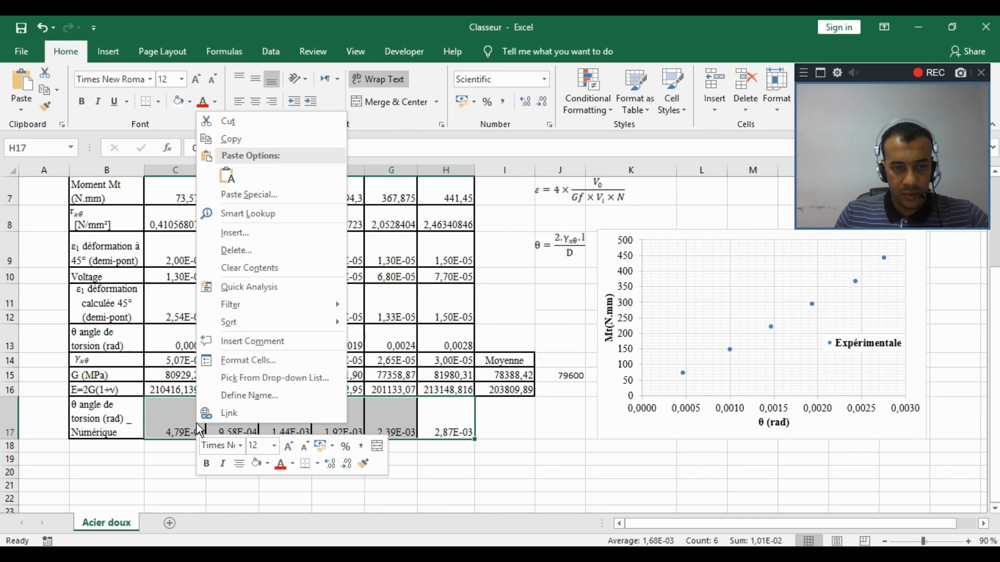
{"action": "left_click", "coordinate": [259, 362]}
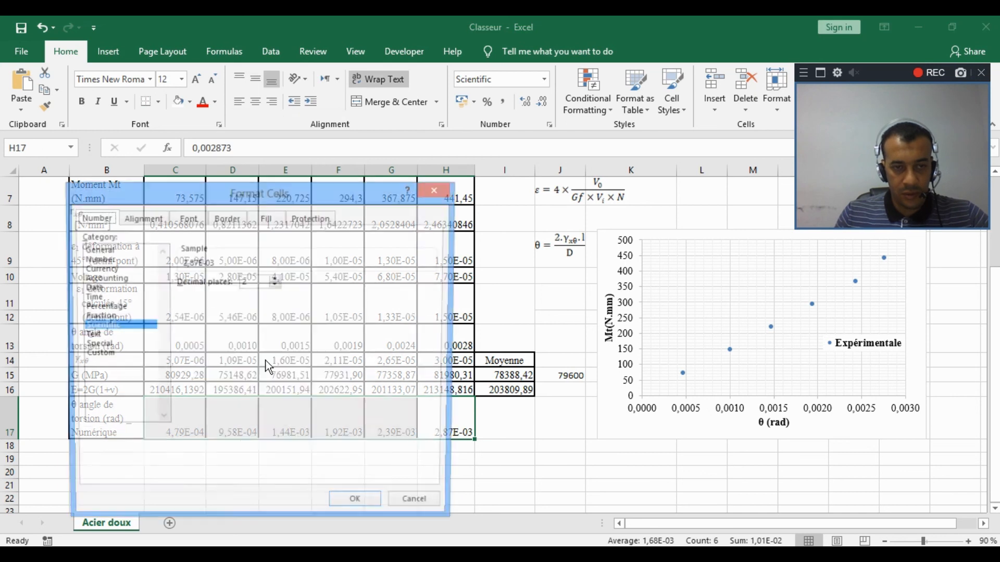
{"action": "left_click", "coordinate": [96, 259]}
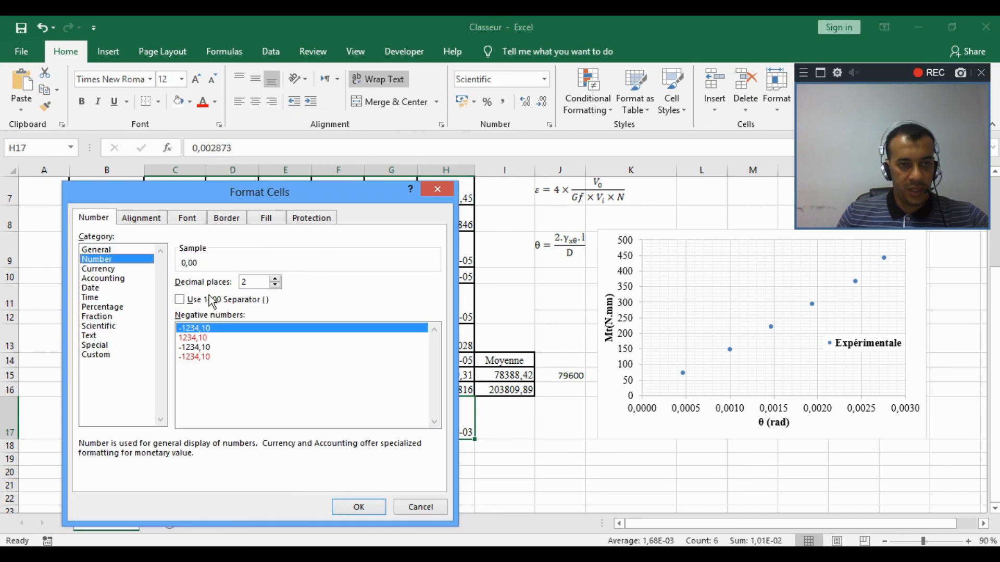
{"action": "left_click", "coordinate": [276, 279]}
{"action": "left_click", "coordinate": [276, 279]}
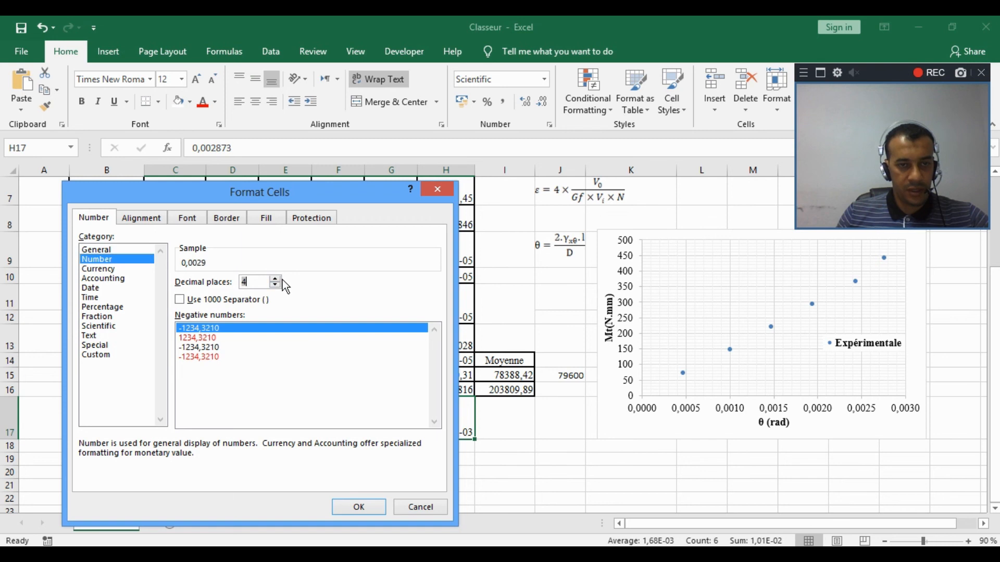
{"action": "left_click", "coordinate": [365, 510]}
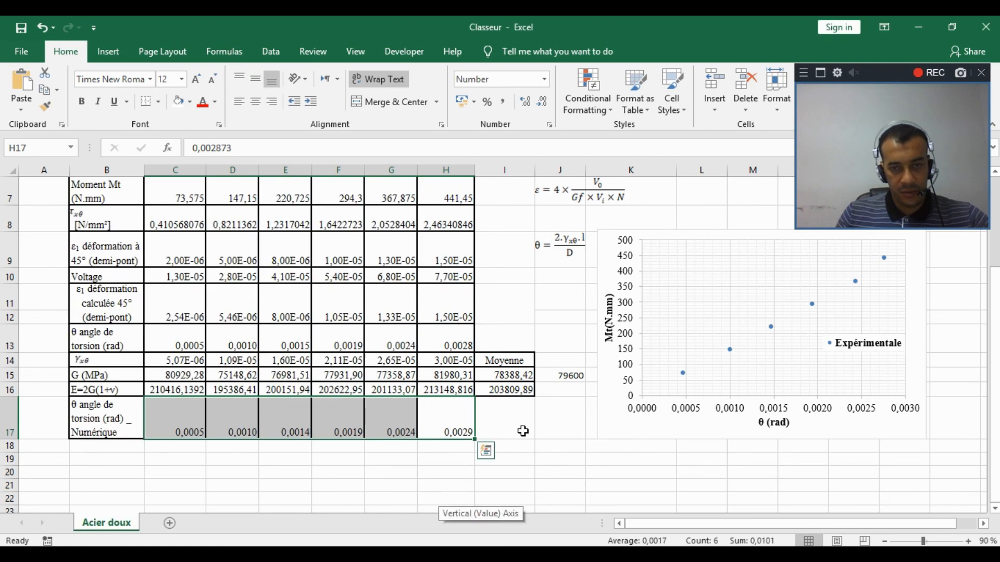
{"action": "left_click", "coordinate": [523, 431]}
Step: Add a new data series named Numérique to the Mt–θ chart
{"action": "left_click", "coordinate": [645, 427]}
{"action": "right_click", "coordinate": [644, 421]}
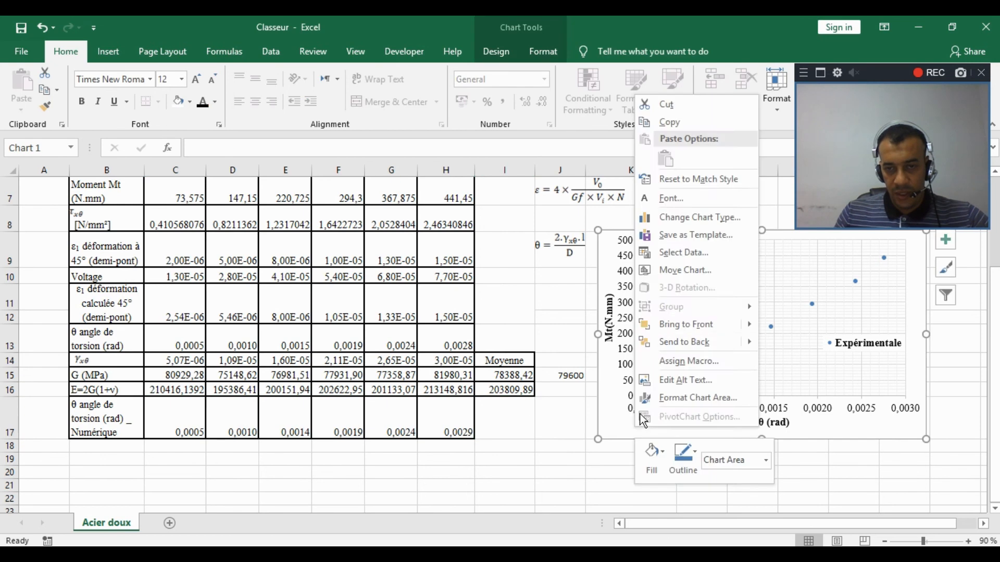
{"action": "left_click", "coordinate": [699, 252]}
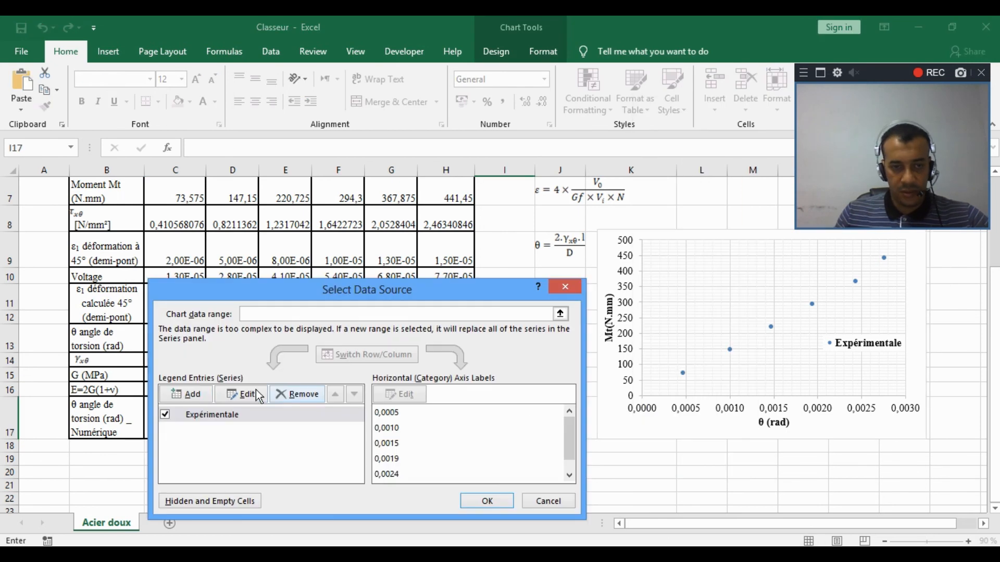
{"action": "left_click", "coordinate": [200, 395]}
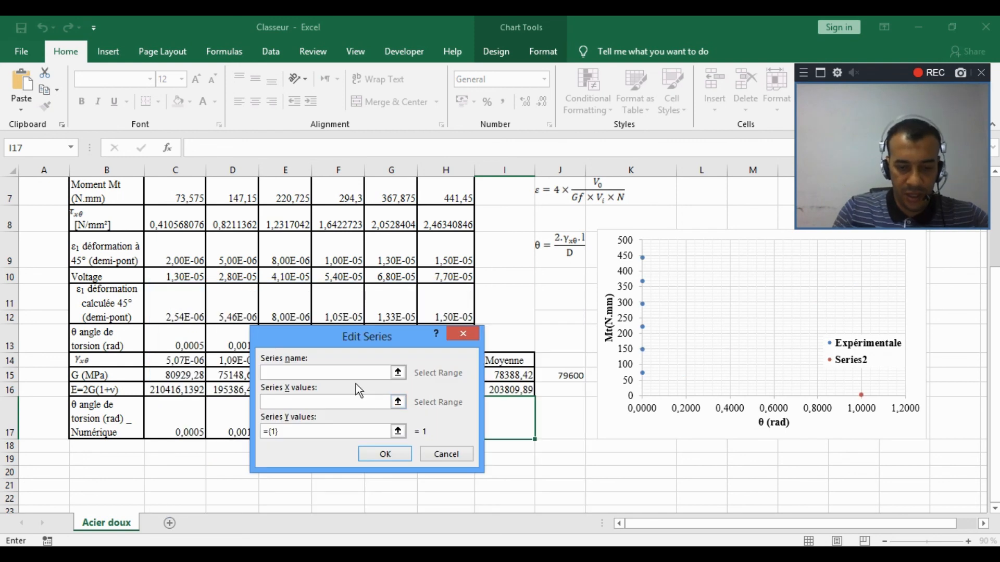
{"action": "type", "text": "Numér"}
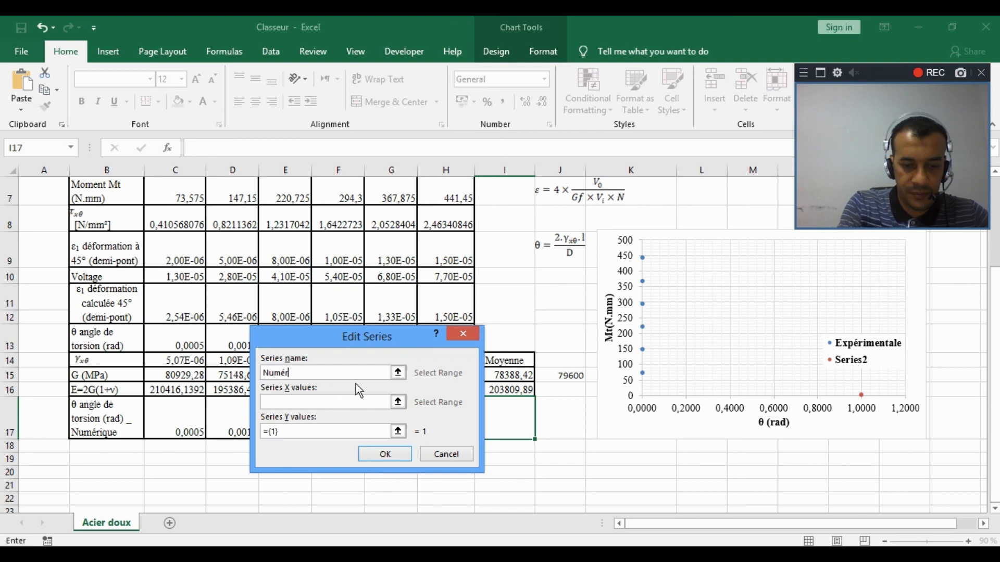
{"action": "type", "text": "ique"}
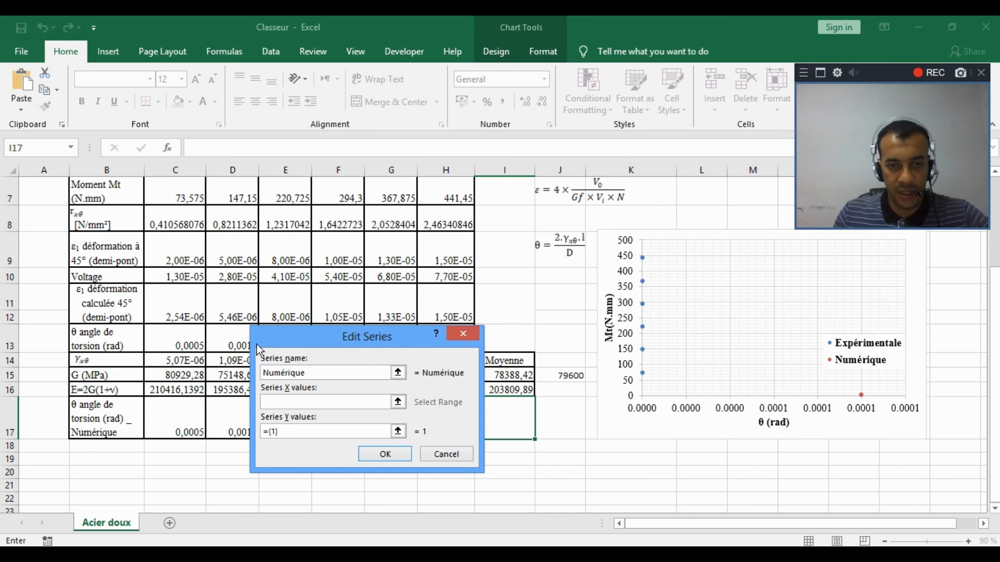
Step: Set the Numérique series' X values to C17:H17 and its Y values to C7:H7, and apply the chart data
{"action": "left_click", "coordinate": [398, 403]}
{"action": "left_click", "coordinate": [192, 425]}
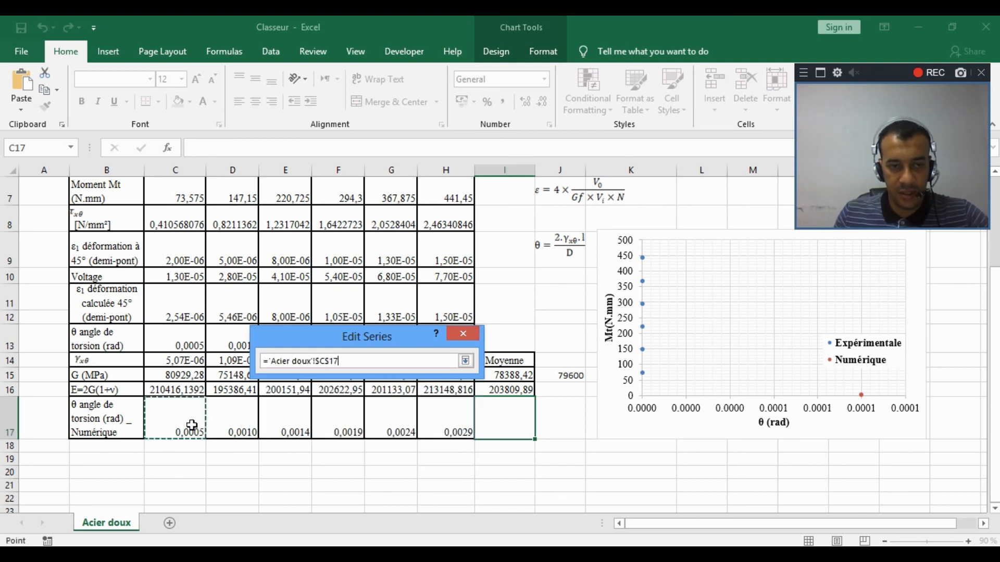
{"action": "left_click_drag", "start_coordinate": [192, 425], "coordinate": [459, 417]}
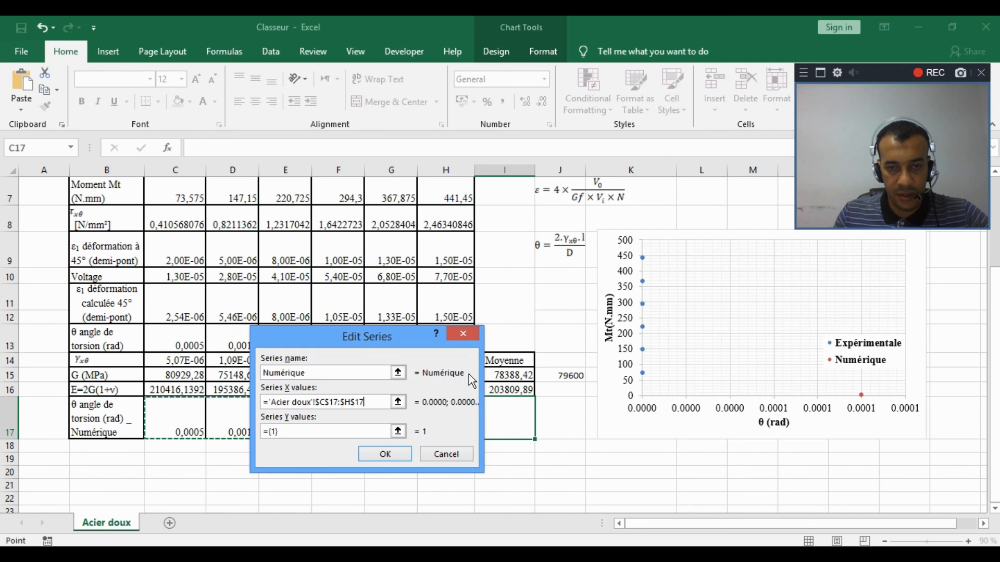
{"action": "left_click", "coordinate": [398, 431]}
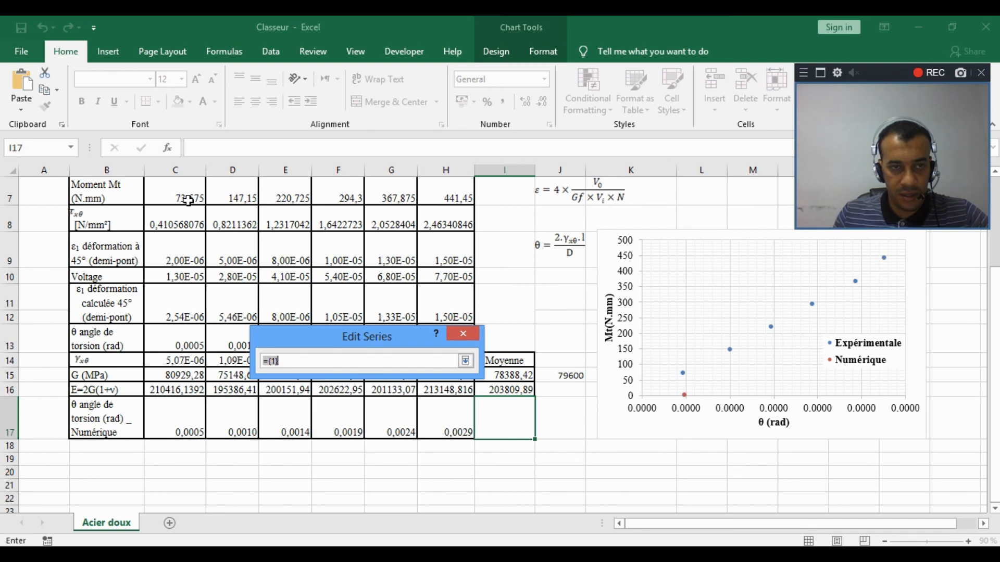
{"action": "left_click_drag", "start_coordinate": [189, 201], "coordinate": [446, 197]}
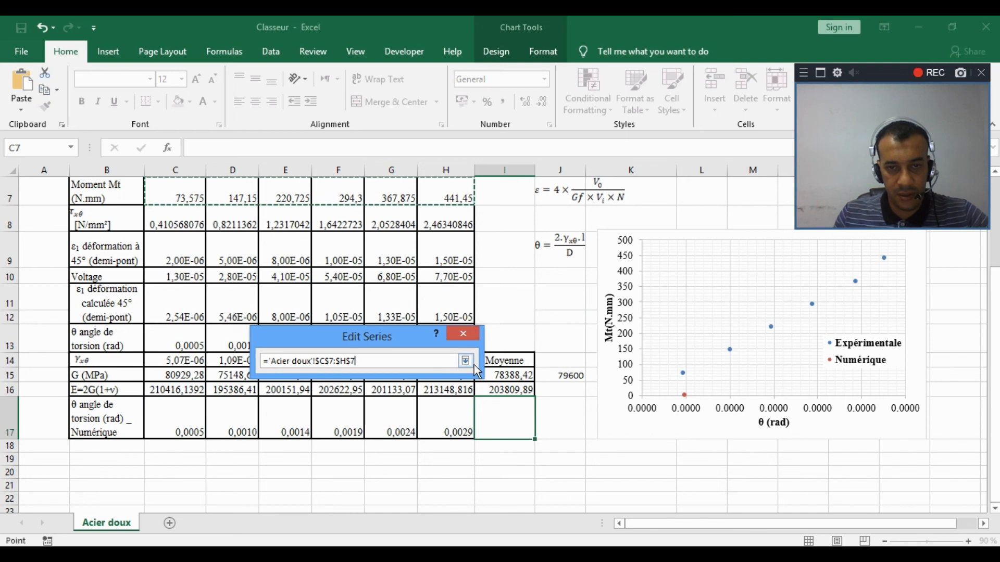
{"action": "left_click", "coordinate": [465, 360]}
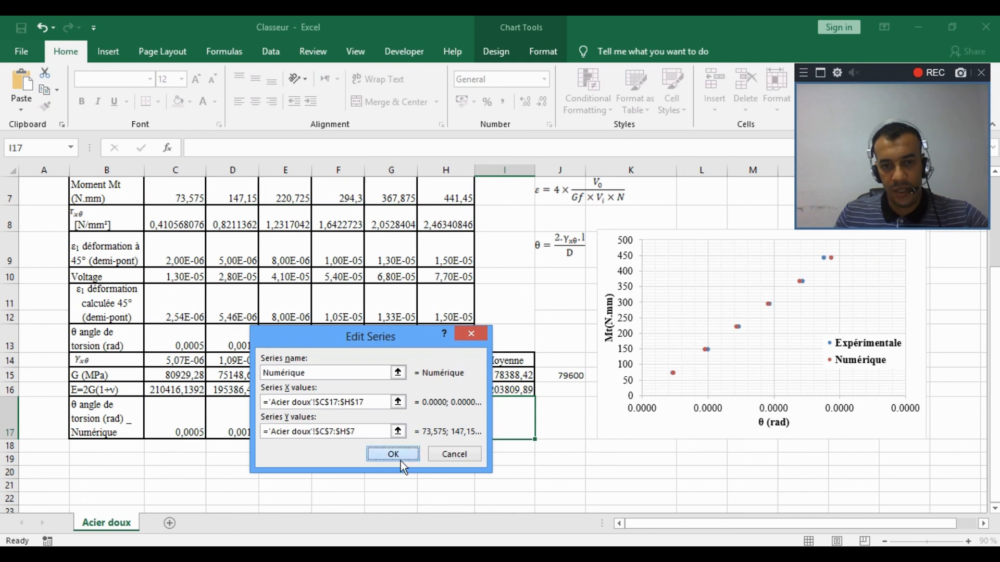
{"action": "left_click", "coordinate": [394, 455]}
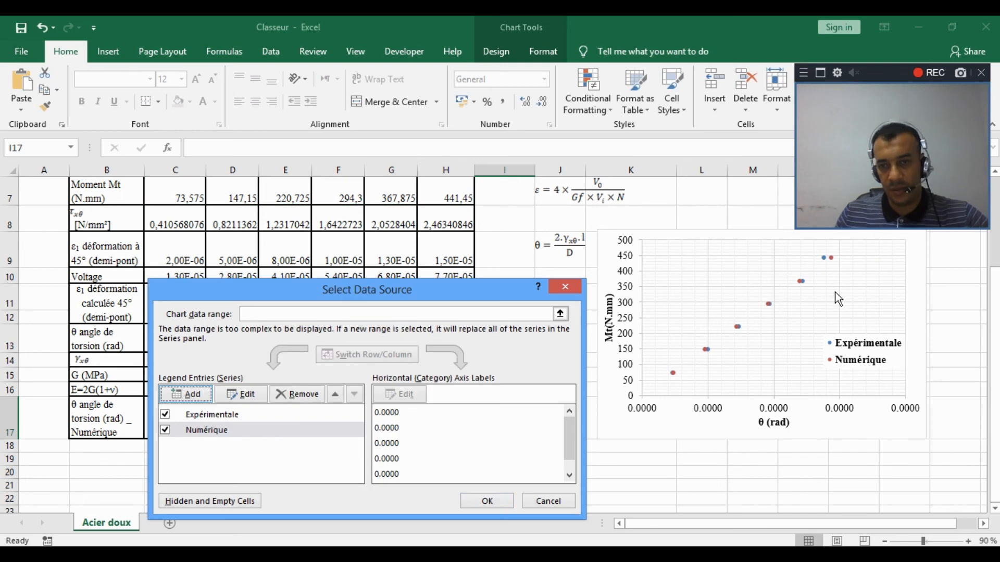
{"action": "left_click", "coordinate": [483, 497]}
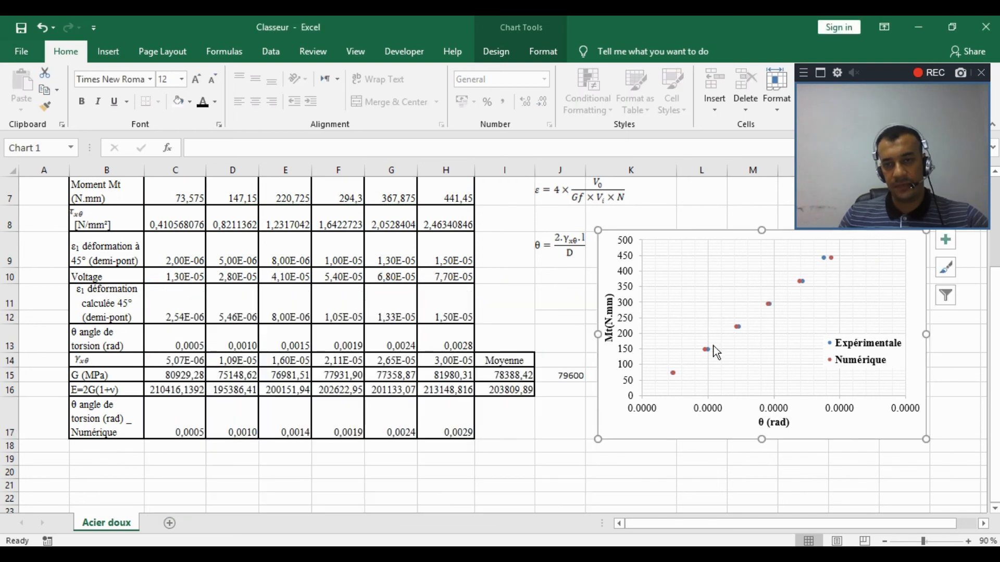
{"action": "left_click", "coordinate": [830, 258]}
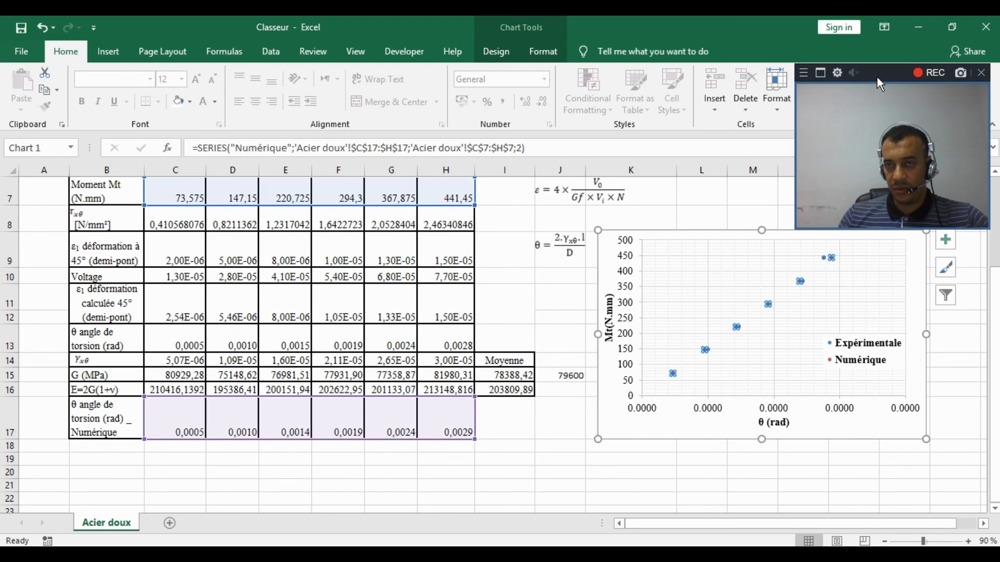
{"action": "left_click_drag", "start_coordinate": [877, 76], "coordinate": [259, 149]}
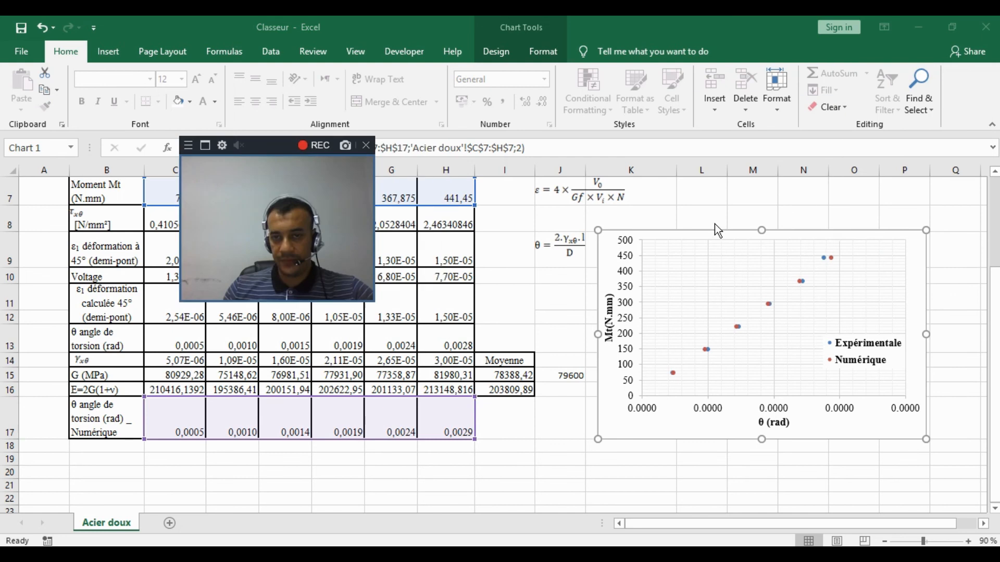
{"action": "right_click", "coordinate": [831, 258]}
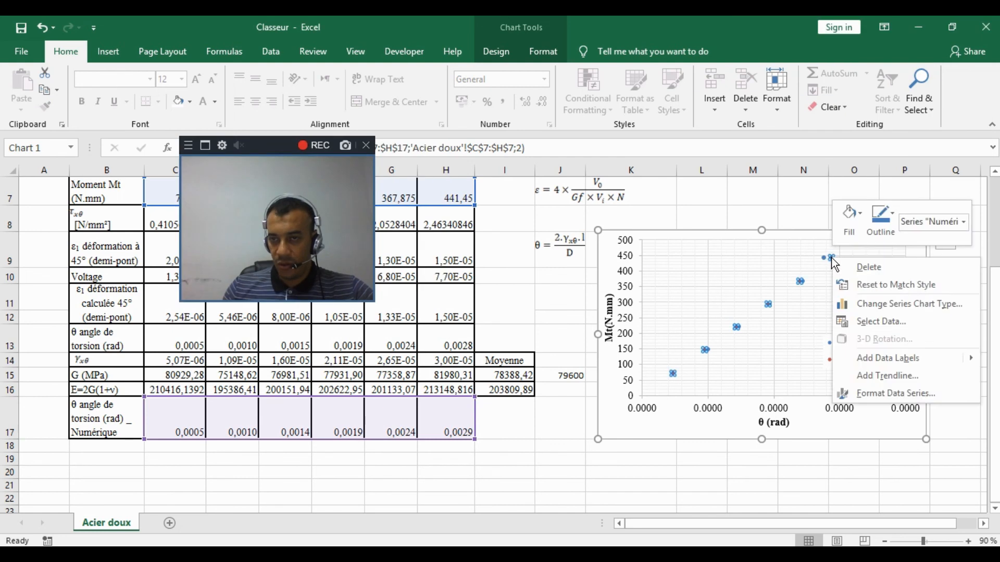
{"action": "left_click", "coordinate": [868, 322]}
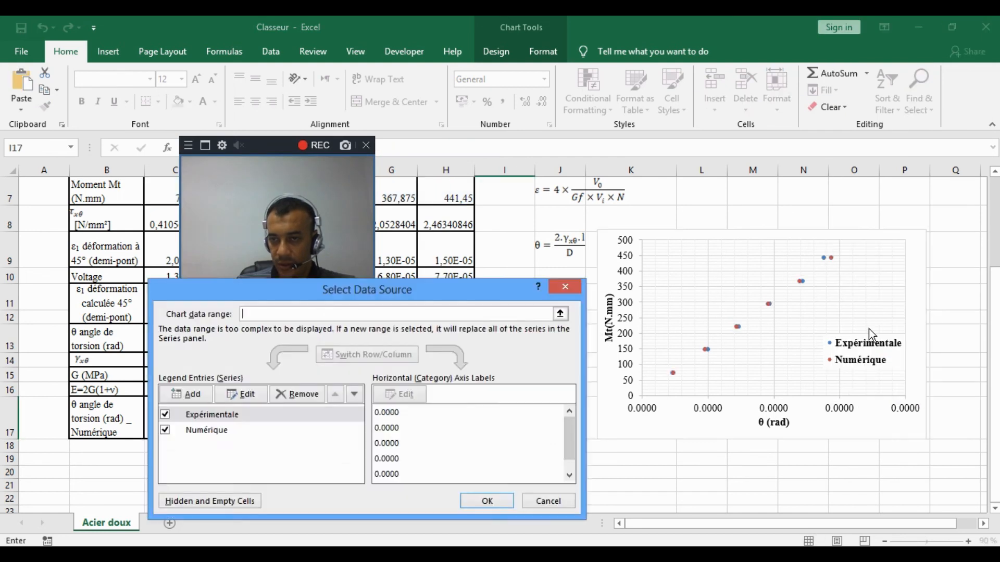
{"action": "left_click", "coordinate": [566, 287]}
Step: Format the Numérique series in the Mt–θ chart with a solid red line
{"action": "right_click", "coordinate": [799, 281]}
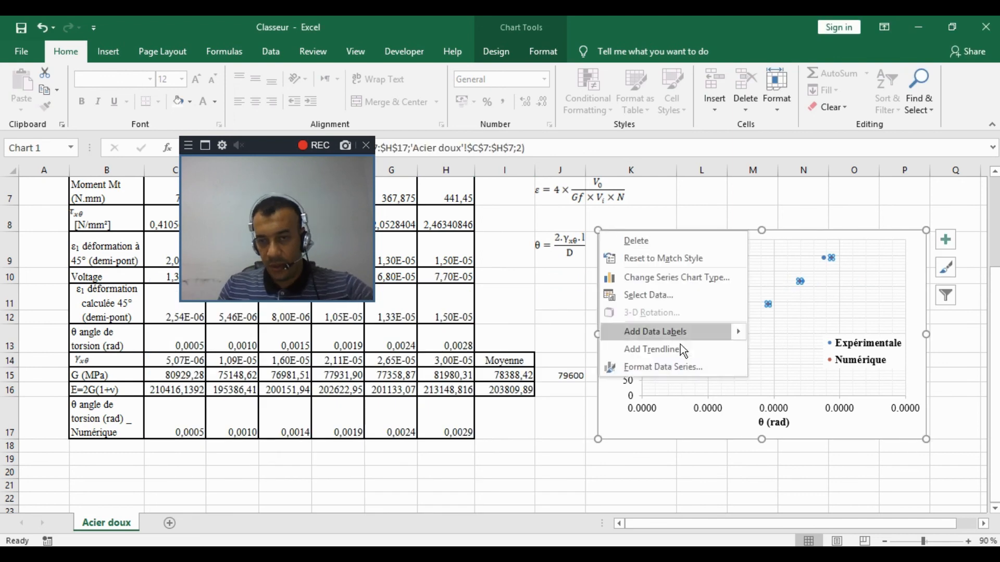
{"action": "left_click", "coordinate": [676, 368]}
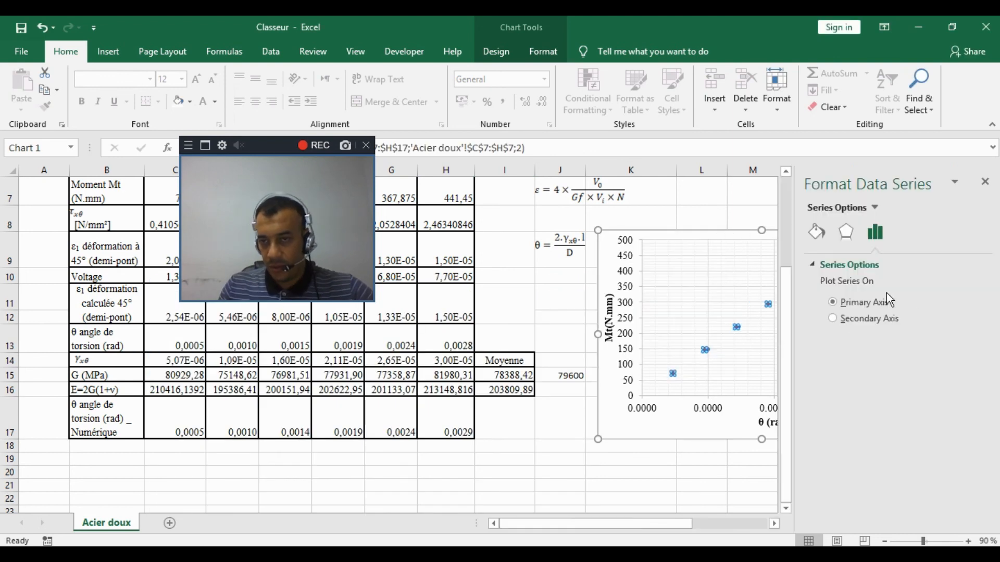
{"action": "left_click", "coordinate": [818, 233]}
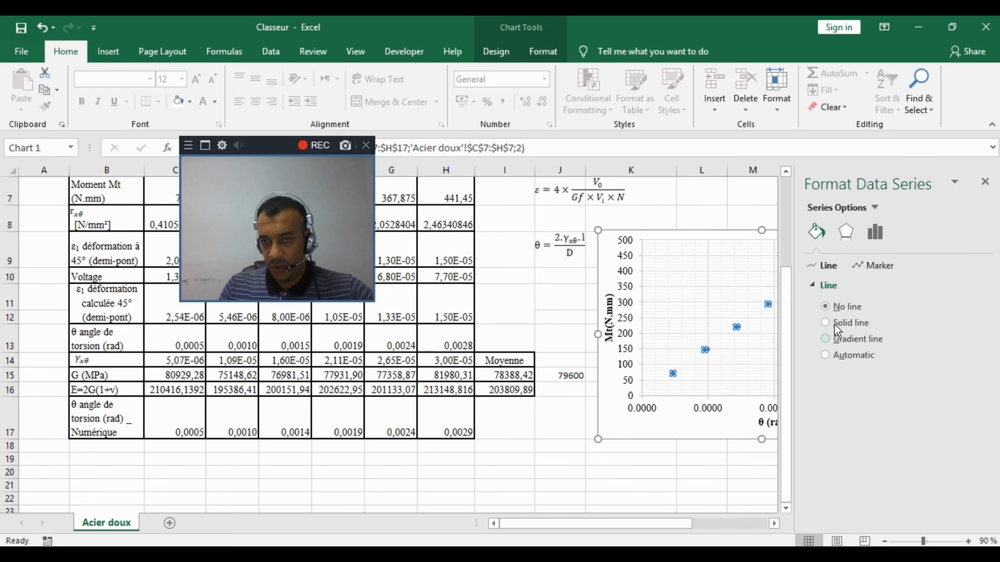
{"action": "left_click", "coordinate": [854, 323]}
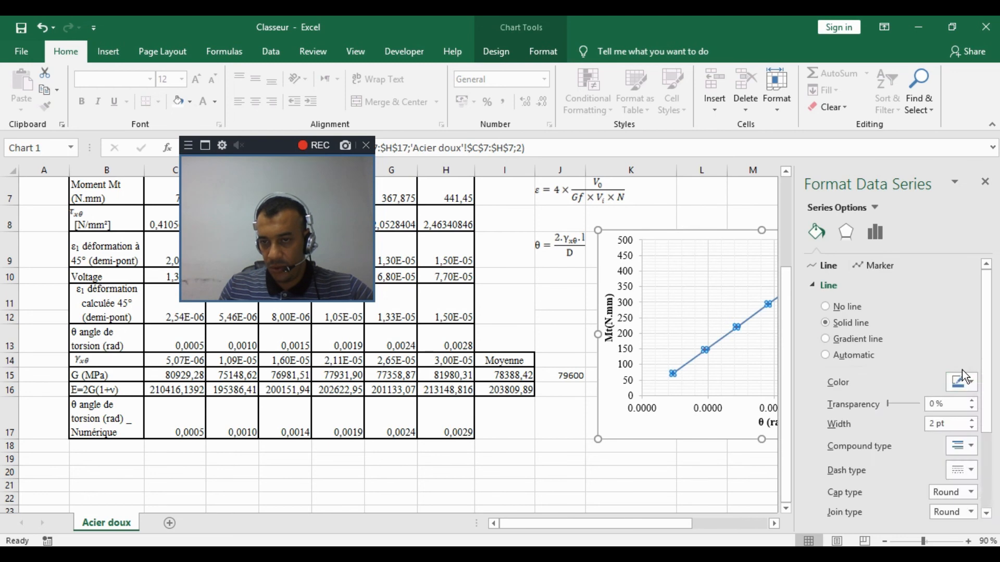
{"action": "left_click", "coordinate": [963, 382]}
{"action": "left_click", "coordinate": [892, 497]}
Step: Set the Numérique series' markers to no fill and no border line
{"action": "left_click", "coordinate": [885, 267]}
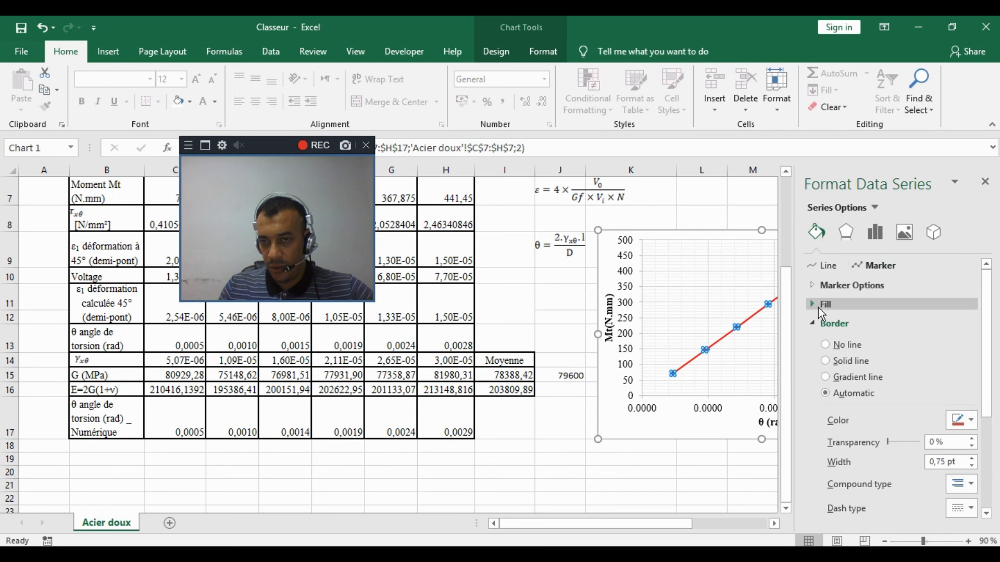
{"action": "left_click", "coordinate": [818, 306]}
{"action": "left_click", "coordinate": [843, 327]}
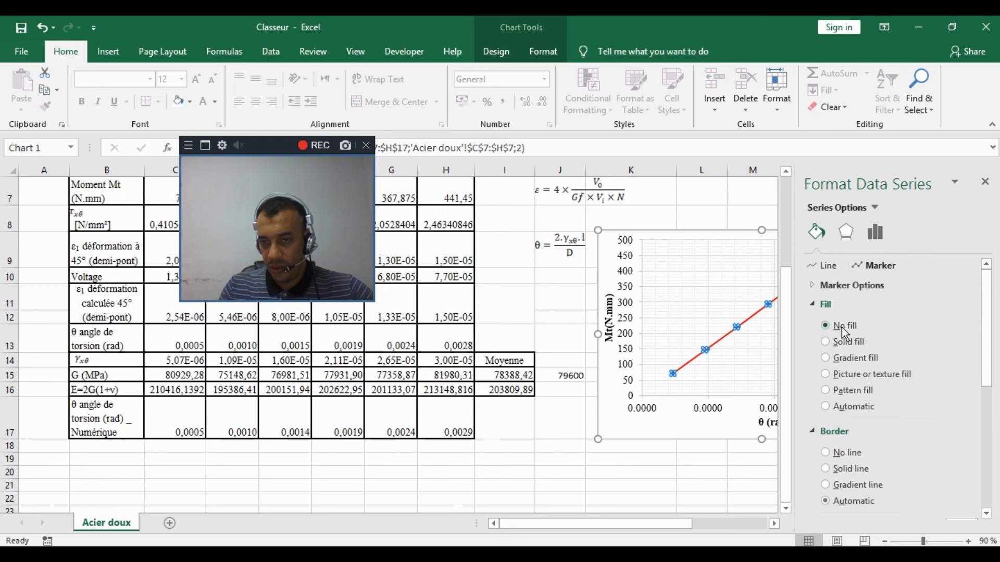
{"action": "left_click", "coordinate": [843, 453]}
{"action": "left_click", "coordinate": [985, 182]}
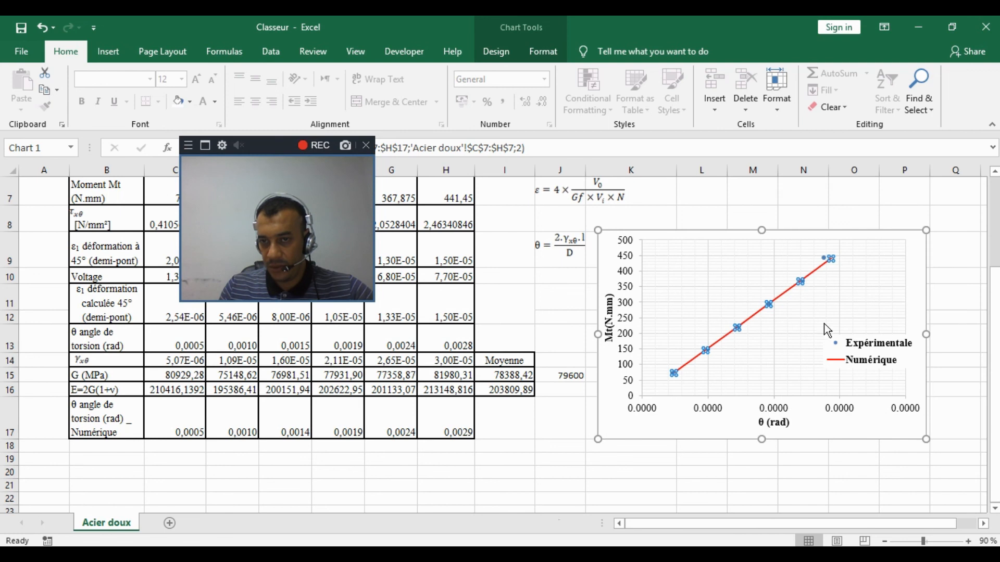
Step: Move the chart legend slightly left and down within the lower-right area of the plot
{"action": "left_click", "coordinate": [953, 339]}
{"action": "left_click", "coordinate": [889, 359]}
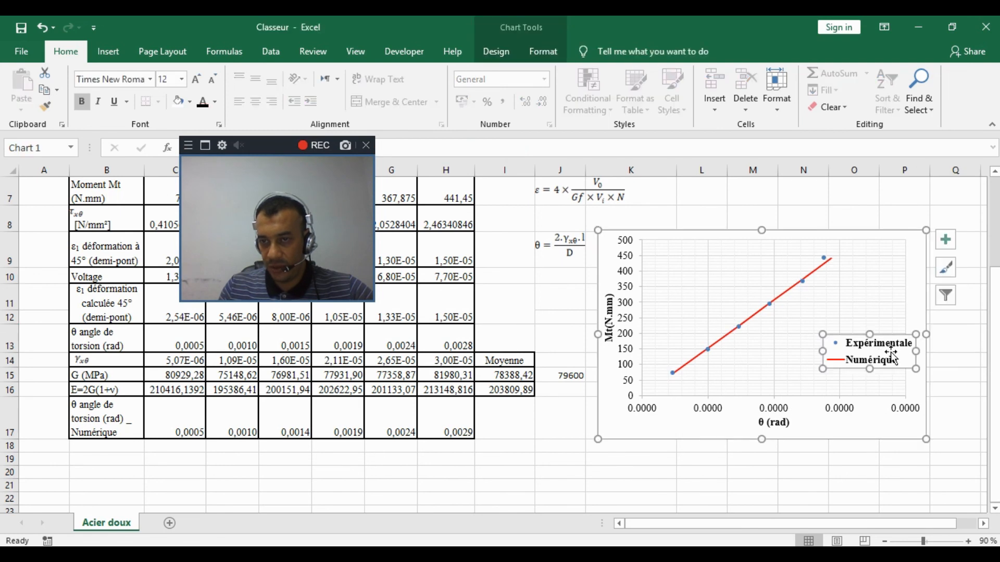
{"action": "left_click_drag", "start_coordinate": [891, 352], "coordinate": [879, 360]}
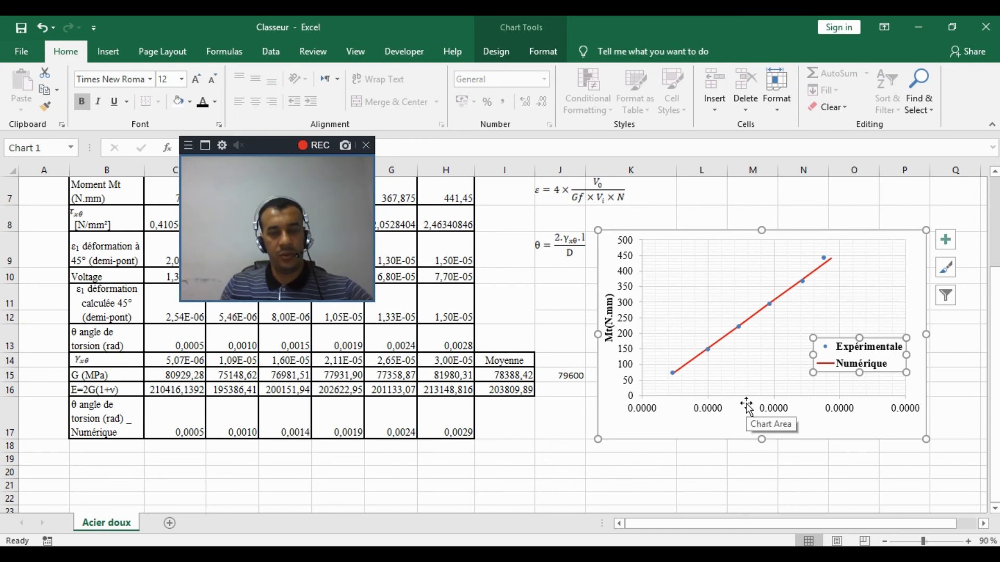
{"action": "left_click", "coordinate": [889, 310]}
{"action": "left_click", "coordinate": [890, 422]}
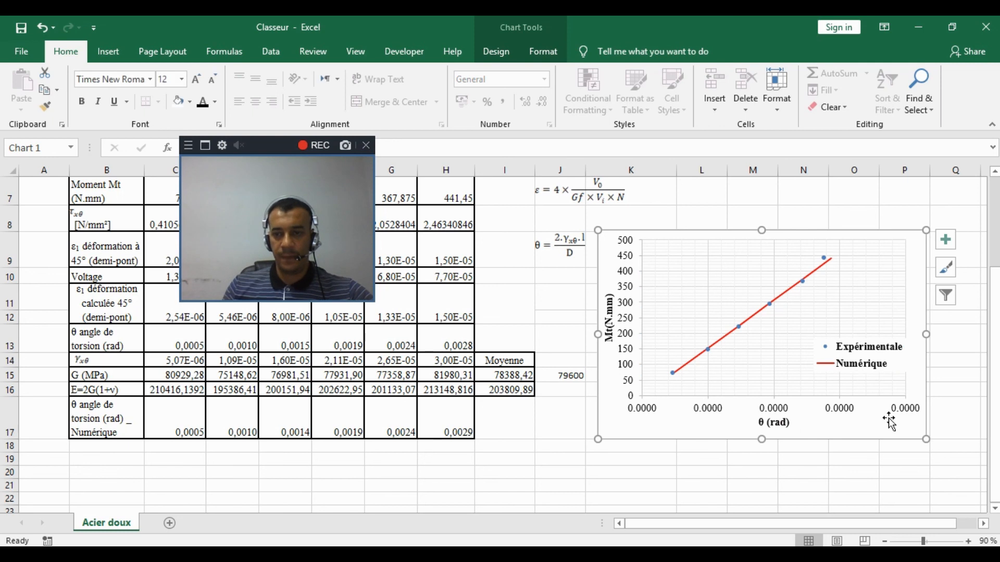
Step: Set the vertical axis to cross the chart's θ axis at axis value 0,0
{"action": "left_click", "coordinate": [778, 414]}
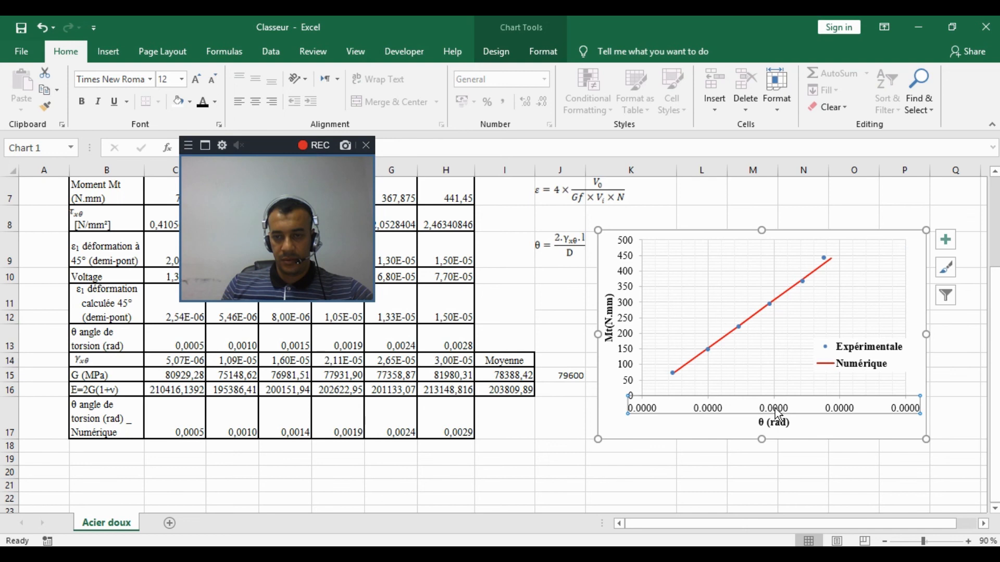
{"action": "right_click", "coordinate": [778, 414]}
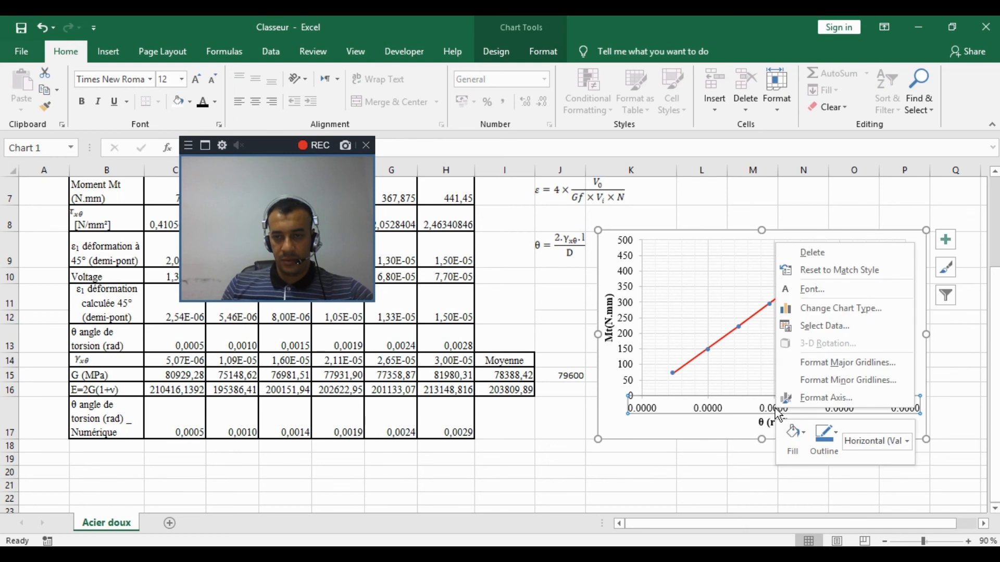
{"action": "left_click", "coordinate": [834, 401]}
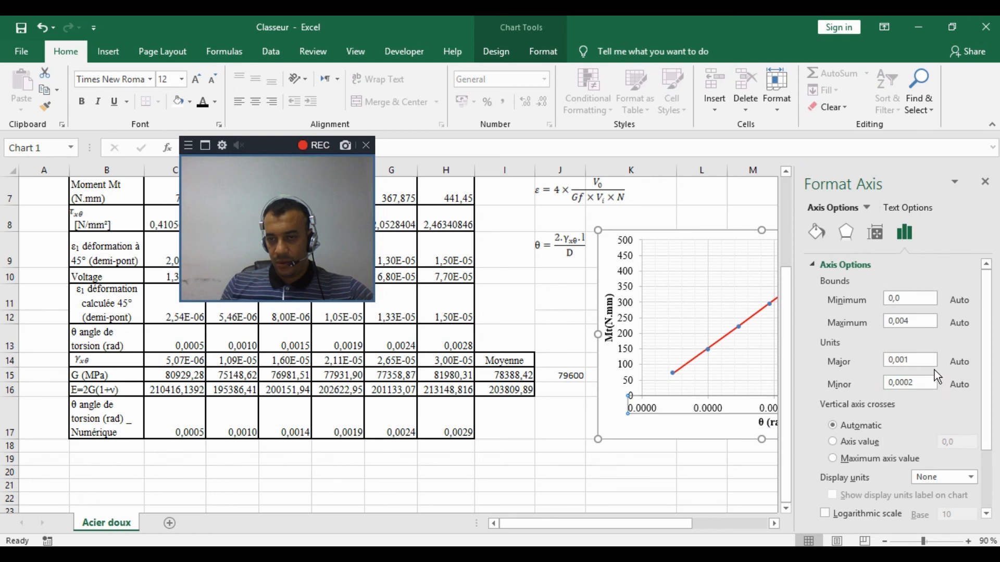
{"action": "left_click", "coordinate": [866, 443]}
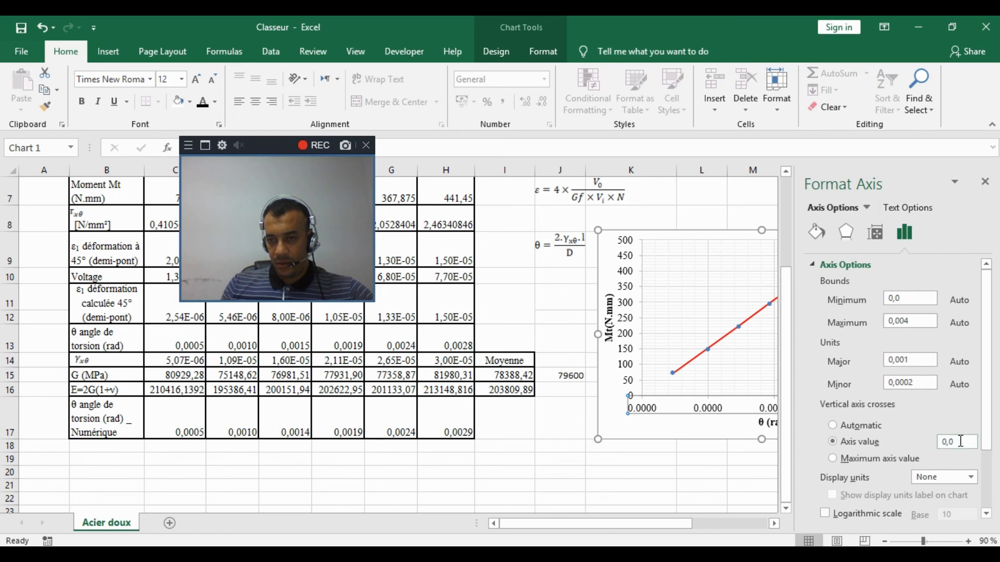
{"action": "left_click", "coordinate": [987, 181]}
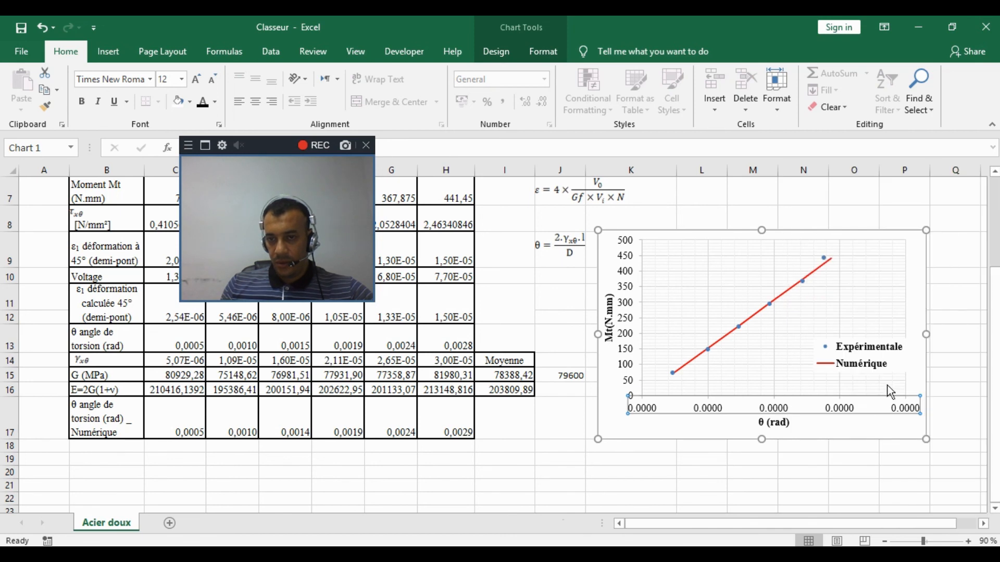
{"action": "left_click", "coordinate": [701, 486]}
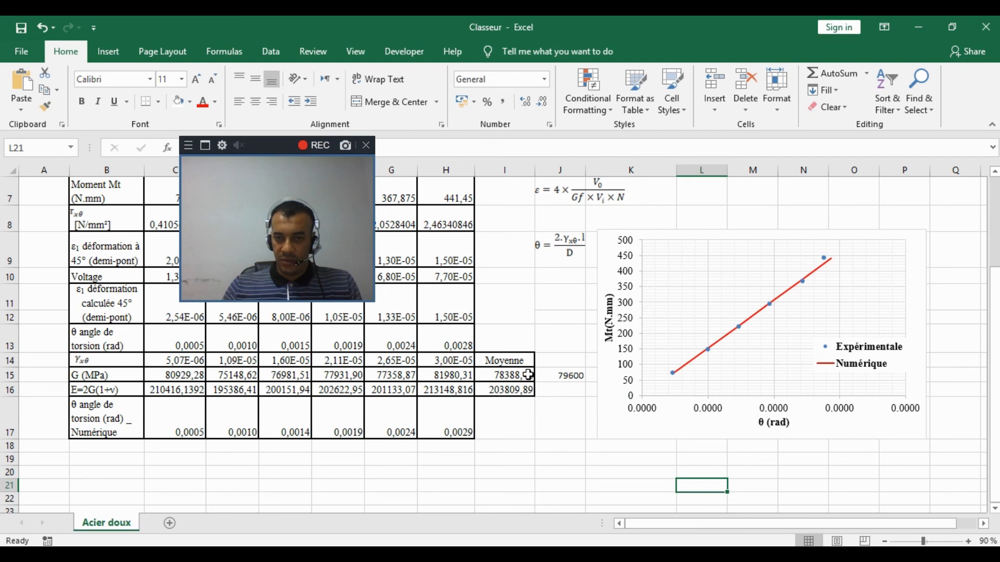
Step: Review the average G and E values and compare the numerical torsion angles in row 17 with the experimental ones in row 13
{"action": "left_click_drag", "start_coordinate": [501, 377], "coordinate": [503, 390]}
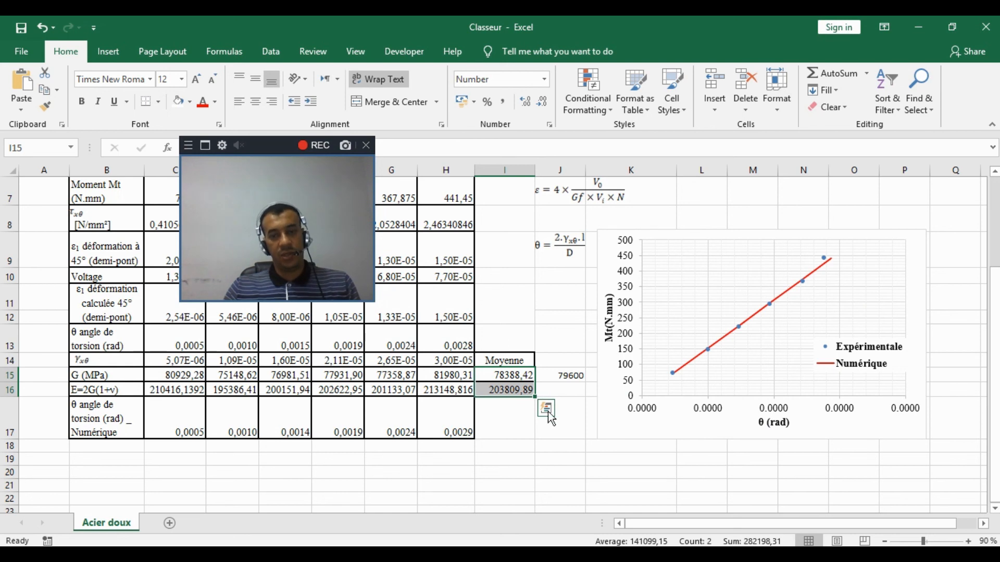
{"action": "left_click", "coordinate": [385, 394]}
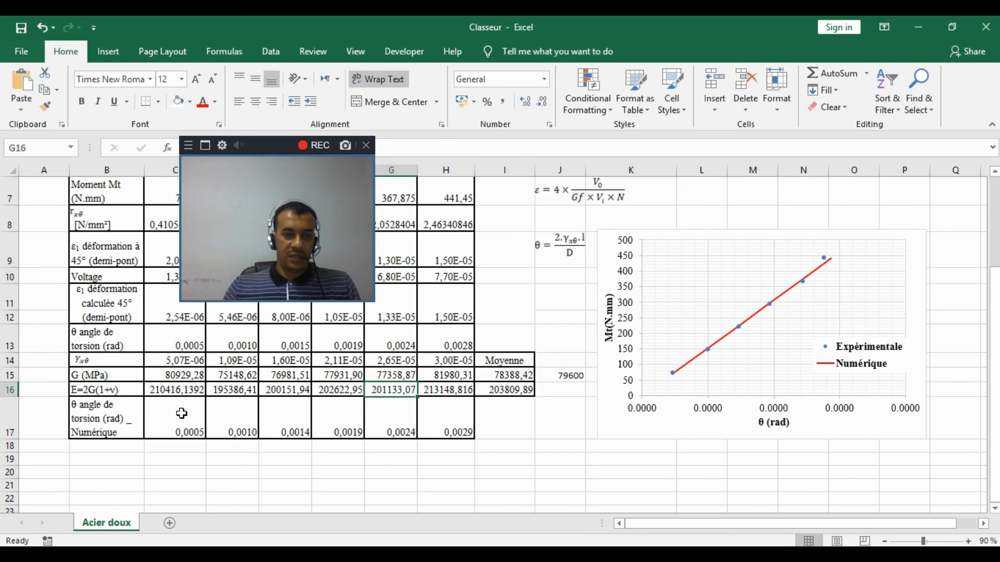
{"action": "left_click_drag", "start_coordinate": [181, 414], "coordinate": [437, 420]}
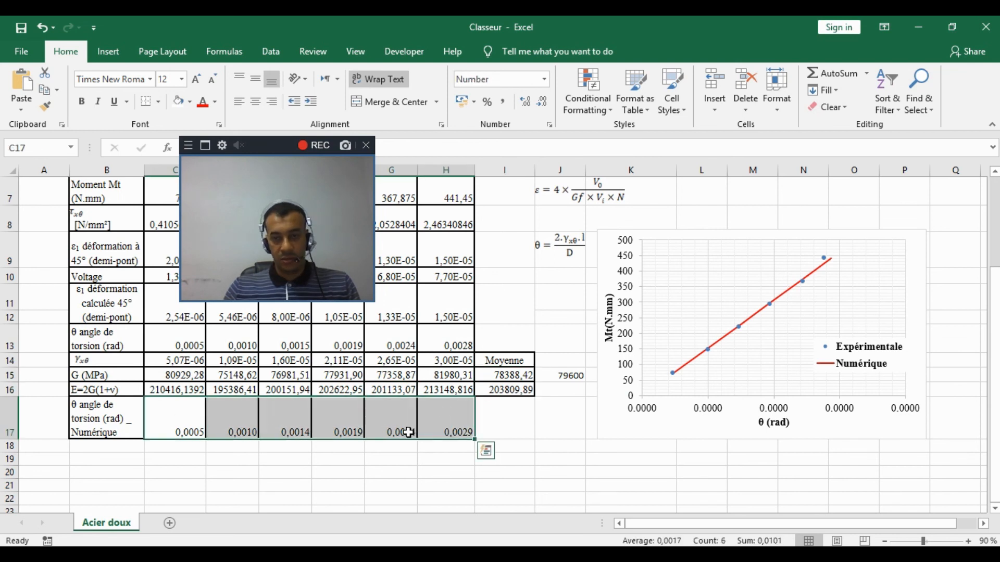
{"action": "left_click", "coordinate": [449, 334]}
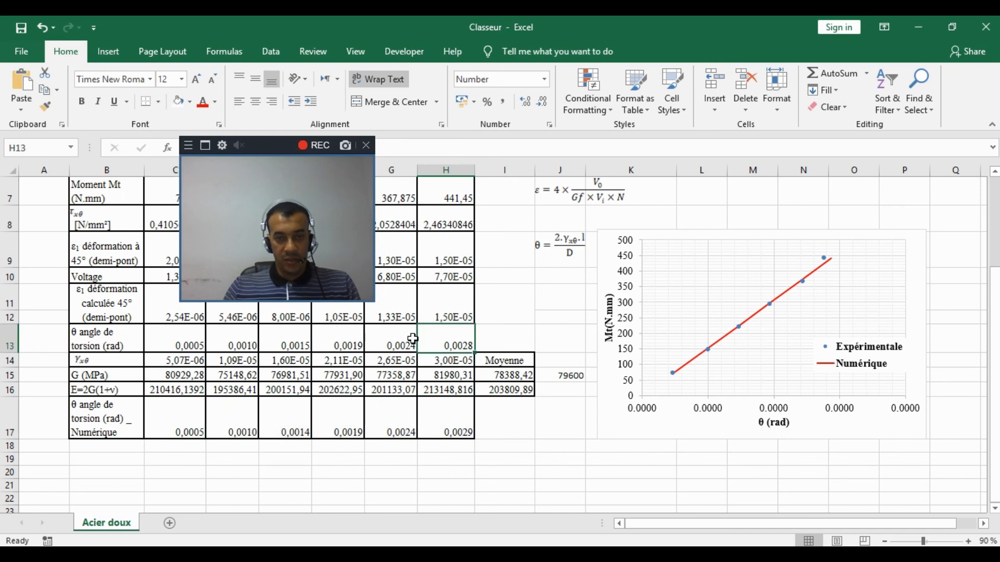
{"action": "left_click", "coordinate": [376, 337]}
{"action": "left_click_drag", "start_coordinate": [376, 337], "coordinate": [176, 335]}
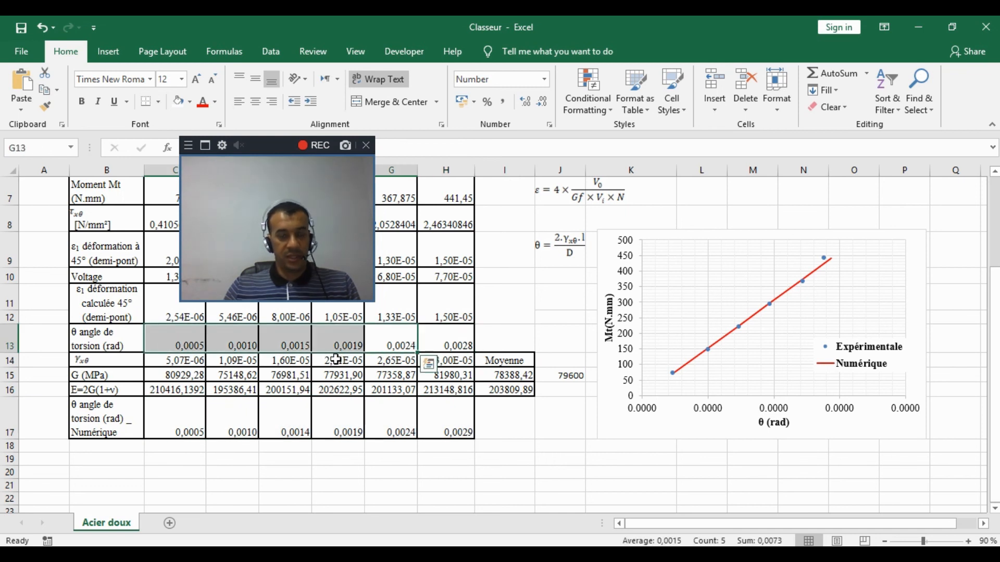
{"action": "left_click", "coordinate": [542, 339]}
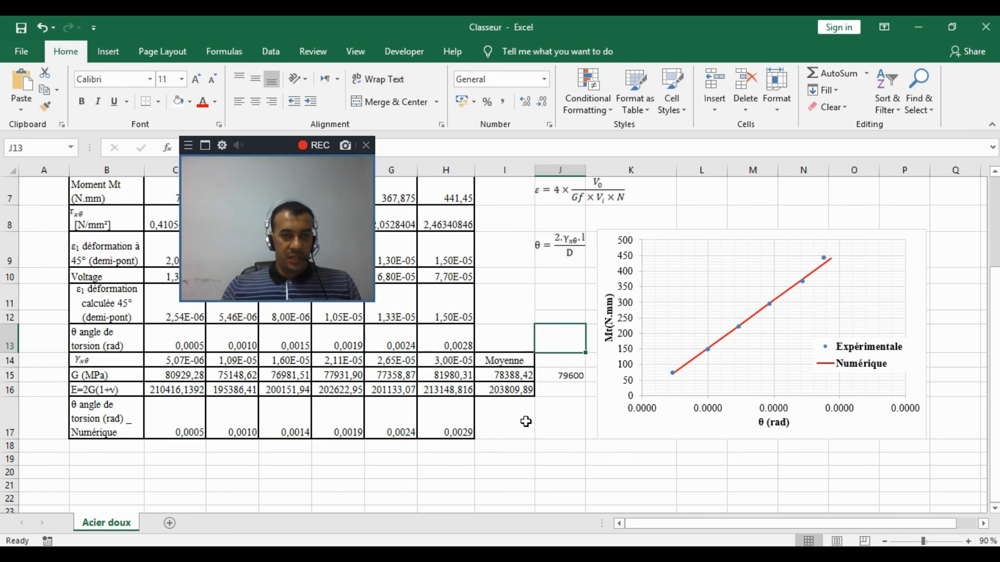
{"action": "scroll", "coordinate": [526, 422], "scroll_direction": "up", "scroll_amount": 2}
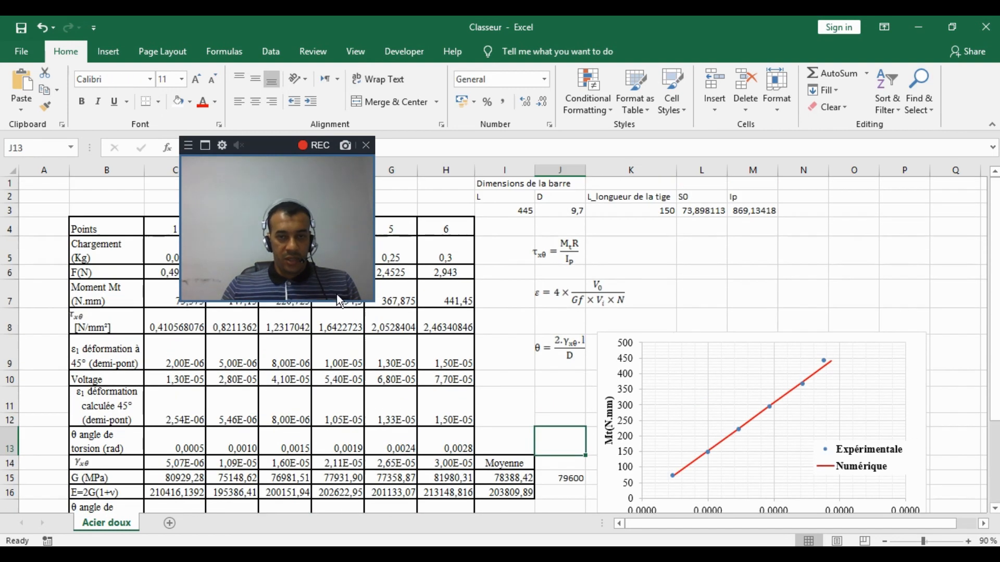
{"action": "left_click", "coordinate": [673, 346]}
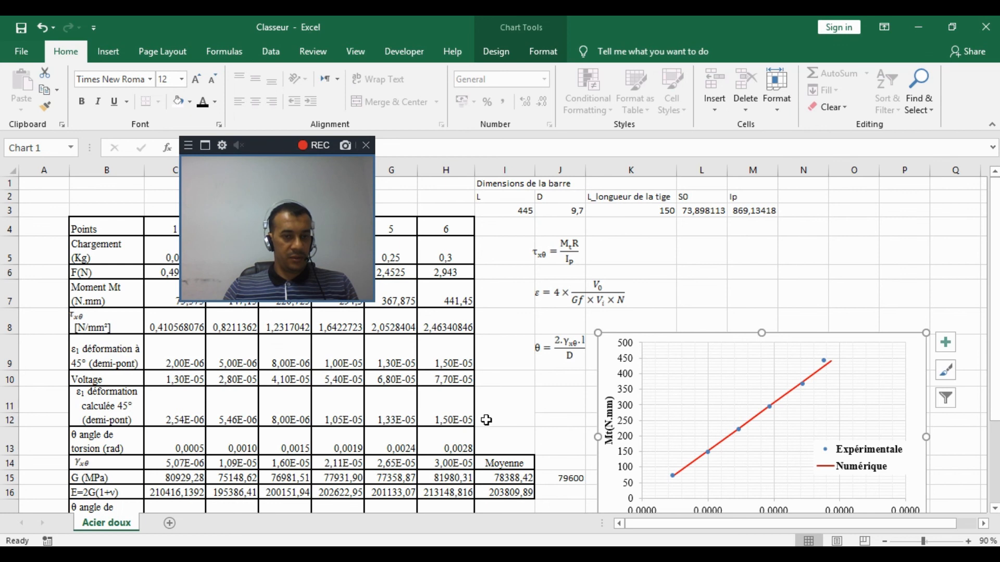
Step: Switch to the Word lab document and delete the formulas G = τxθ/γxθ and θ = 2·γxθ·l/D at the end of the Rappel section
{"action": "key", "text": "alt+Tab"}
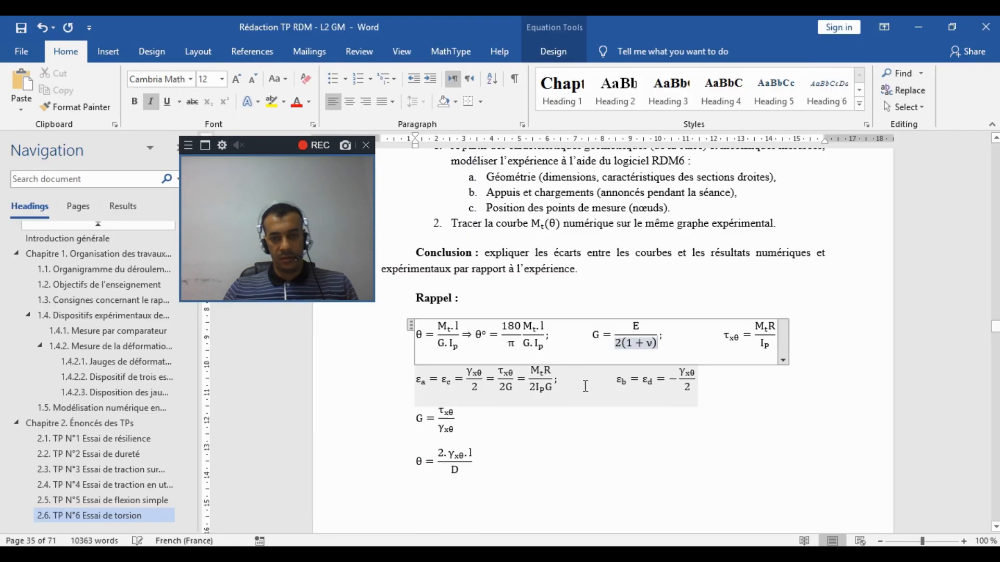
{"action": "scroll", "coordinate": [584, 383], "scroll_direction": "down", "scroll_amount": 2}
{"action": "scroll", "coordinate": [582, 375], "scroll_direction": "up", "scroll_amount": 4}
{"action": "scroll", "coordinate": [573, 369], "scroll_direction": "up", "scroll_amount": 1}
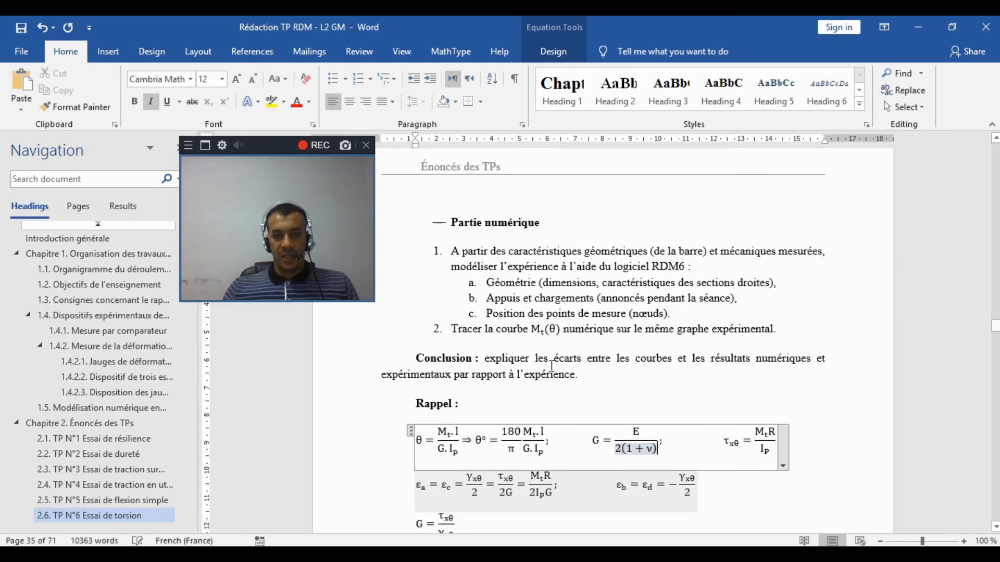
{"action": "left_click", "coordinate": [551, 364]}
{"action": "scroll", "coordinate": [553, 372], "scroll_direction": "down", "scroll_amount": 2}
{"action": "left_click_drag", "start_coordinate": [479, 494], "coordinate": [384, 447]}
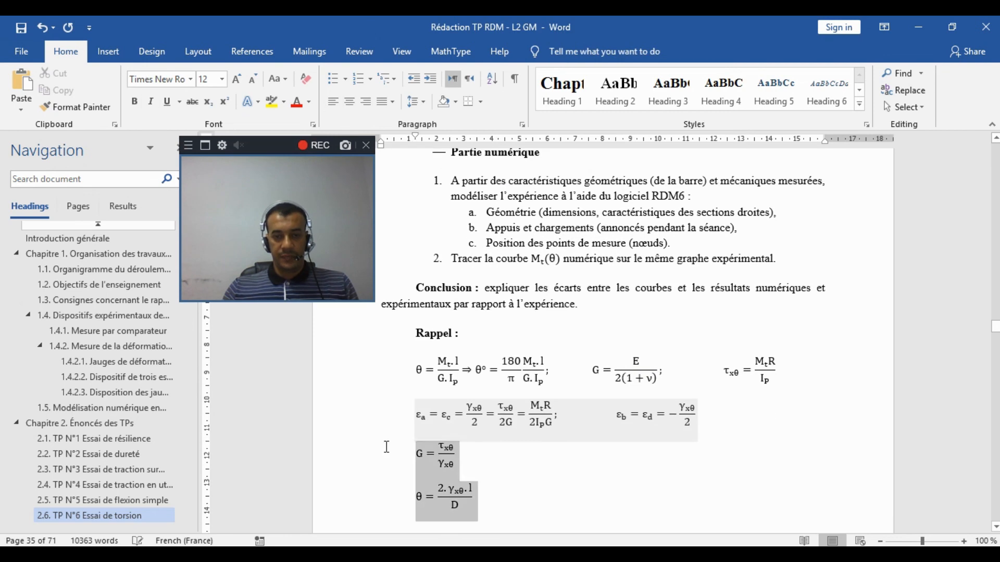
{"action": "key", "text": "Delete"}
{"action": "key", "text": "BackSpace"}
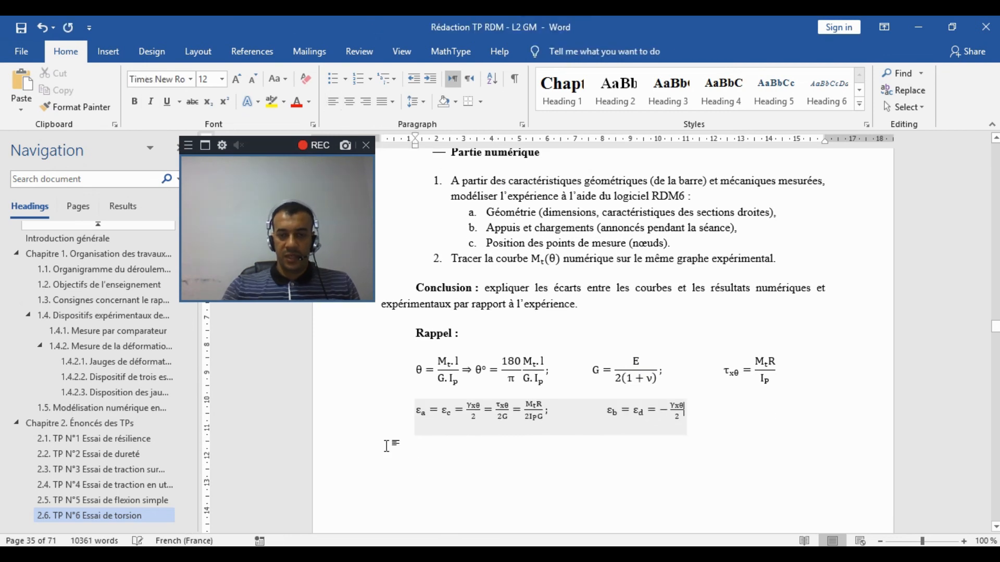
Step: Review the torsion lab's questions on moduli G and E and the Mt(θ) curve, plus the Partie numérique tasks
{"action": "left_click", "coordinate": [530, 290]}
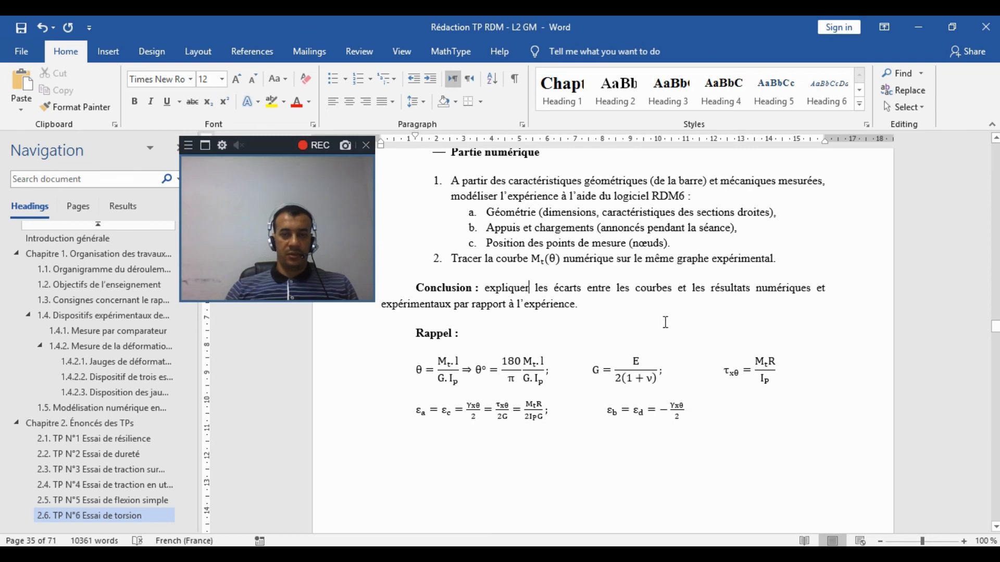
{"action": "scroll", "coordinate": [708, 326], "scroll_direction": "up", "scroll_amount": 10}
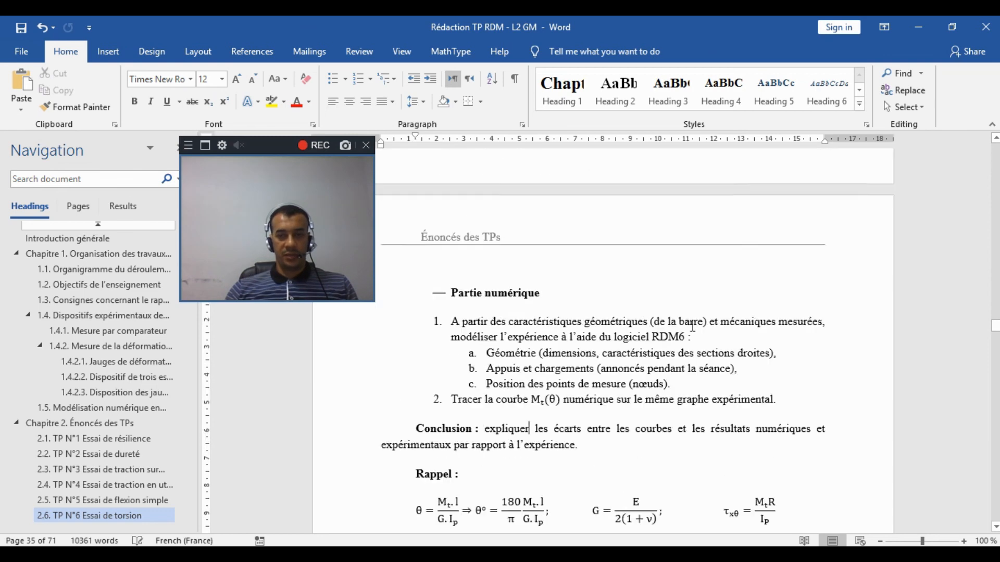
{"action": "scroll", "coordinate": [704, 347], "scroll_direction": "down", "scroll_amount": 2}
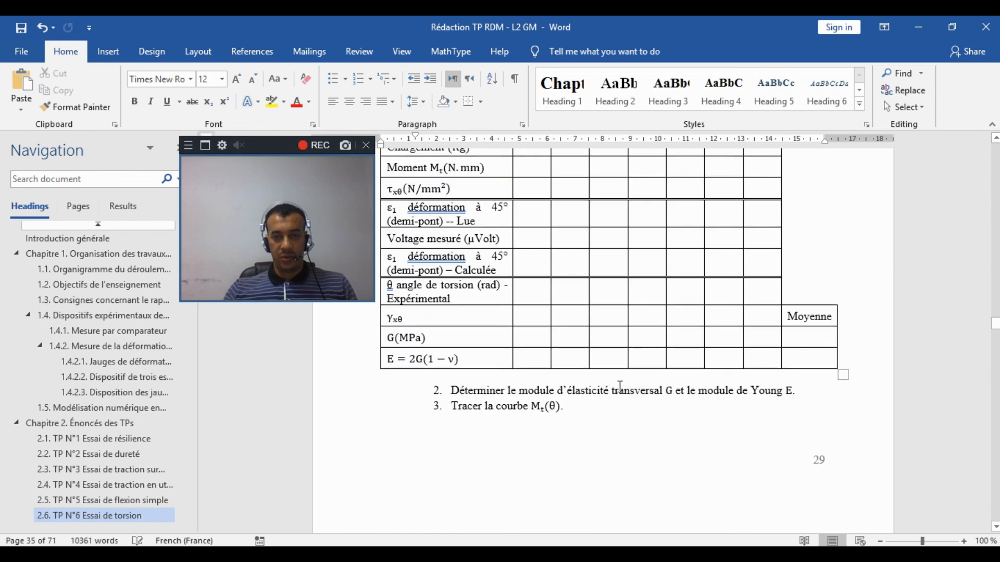
{"action": "left_click_drag", "start_coordinate": [453, 349], "coordinate": [619, 350]}
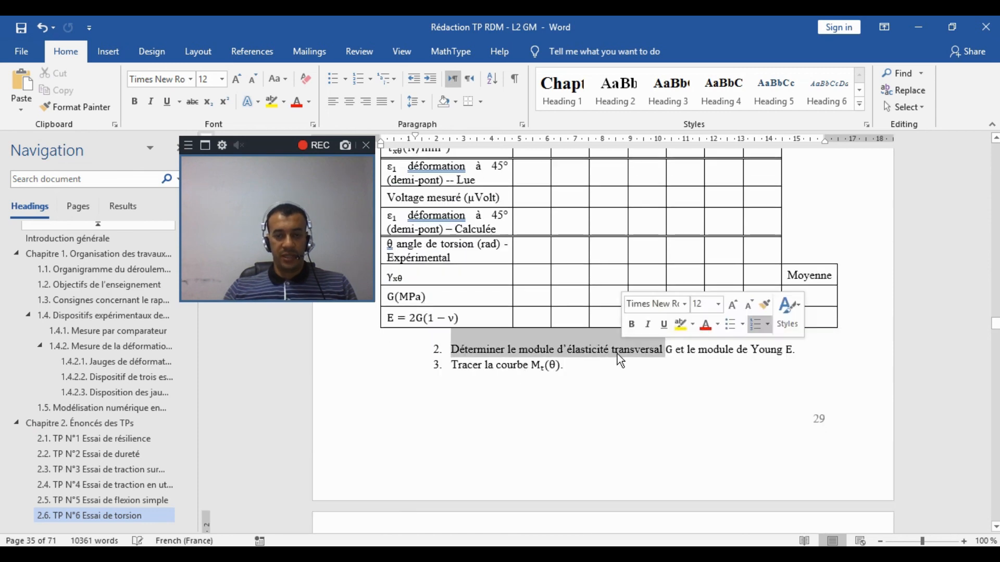
{"action": "left_click", "coordinate": [609, 350]}
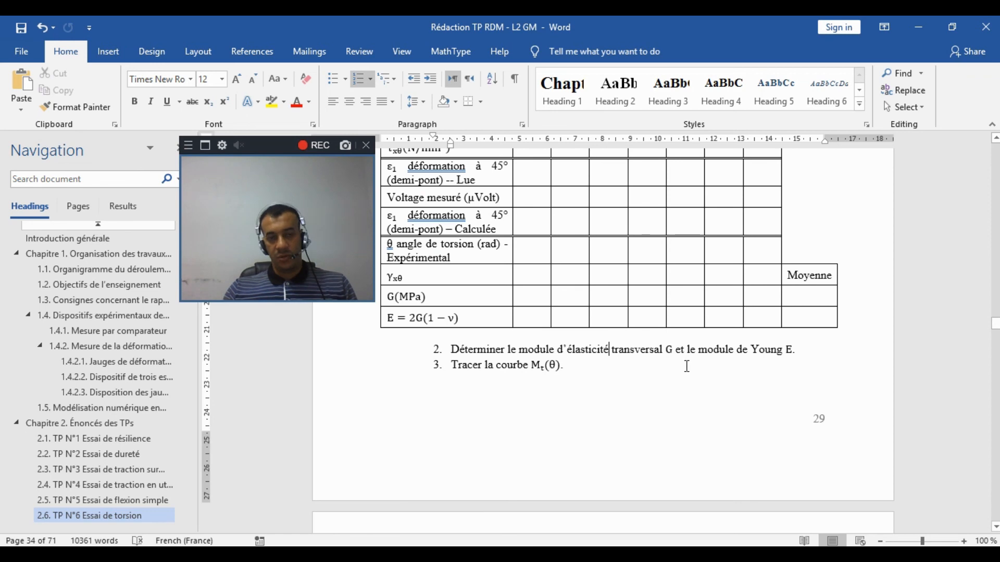
{"action": "scroll", "coordinate": [667, 371], "scroll_direction": "down", "scroll_amount": 3}
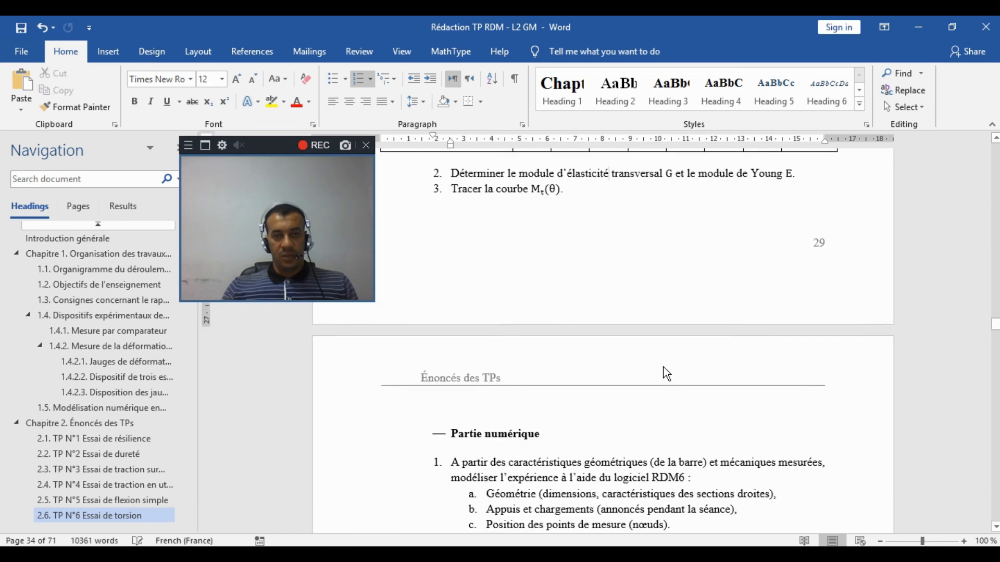
{"action": "scroll", "coordinate": [628, 401], "scroll_direction": "down", "scroll_amount": 3}
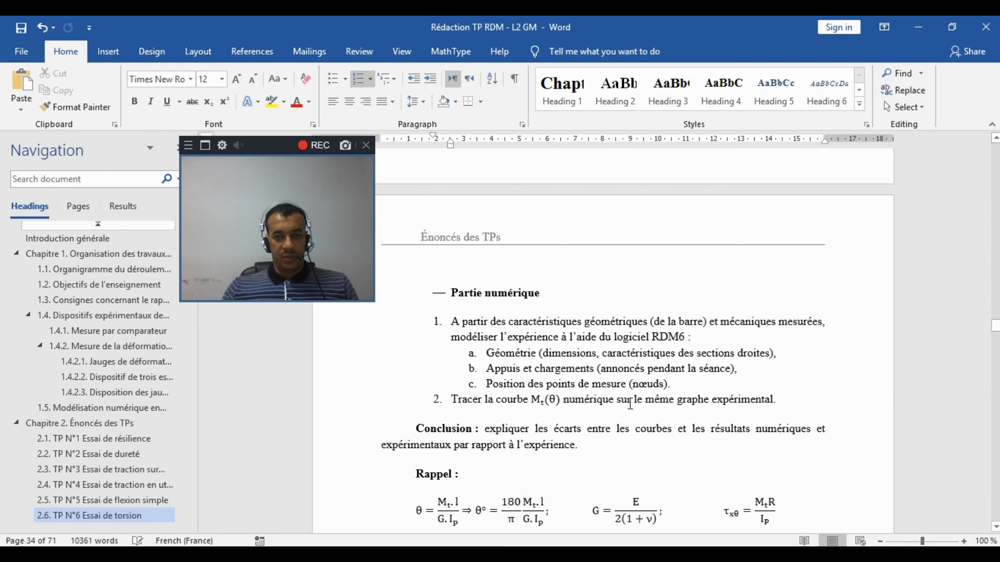